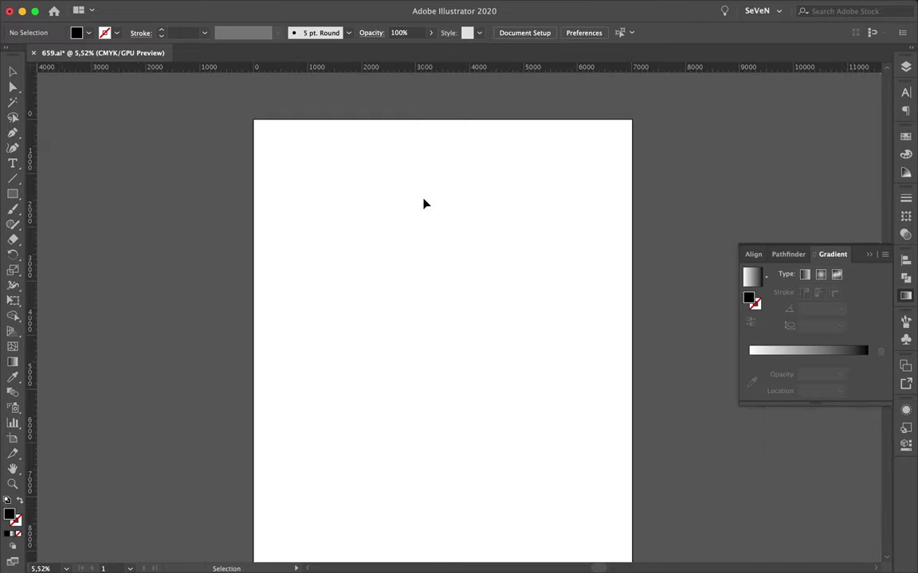
Draw a thin black vertical bar down the artboard's left edge.
{"action": "scroll", "coordinate": [253, 128], "scroll_direction": "down", "scroll_amount": 2}
{"action": "left_click_drag", "start_coordinate": [254, 120], "coordinate": [256, 510]}
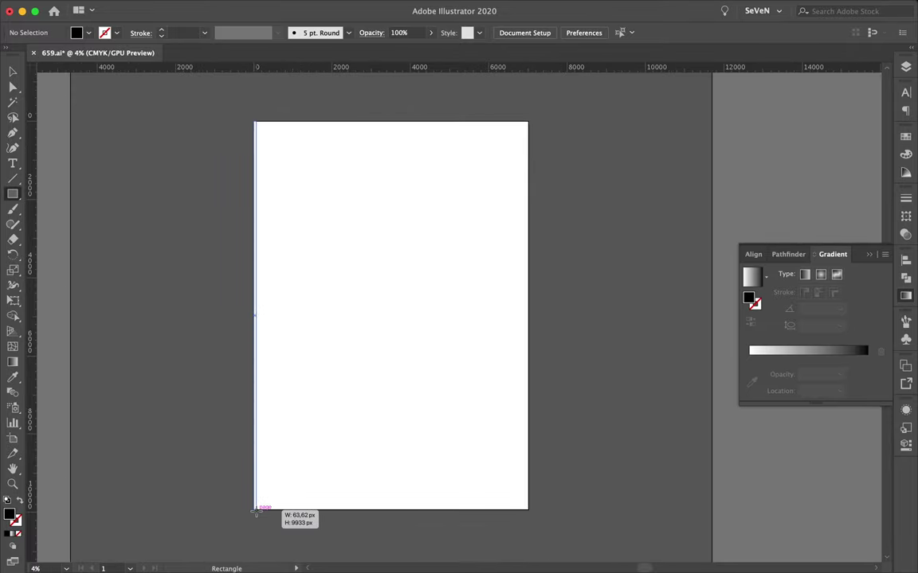
{"action": "scroll", "coordinate": [249, 389], "scroll_direction": "up", "scroll_amount": 5}
{"action": "left_click_drag", "start_coordinate": [286, 383], "coordinate": [311, 383]}
{"action": "key", "text": "super+z"}
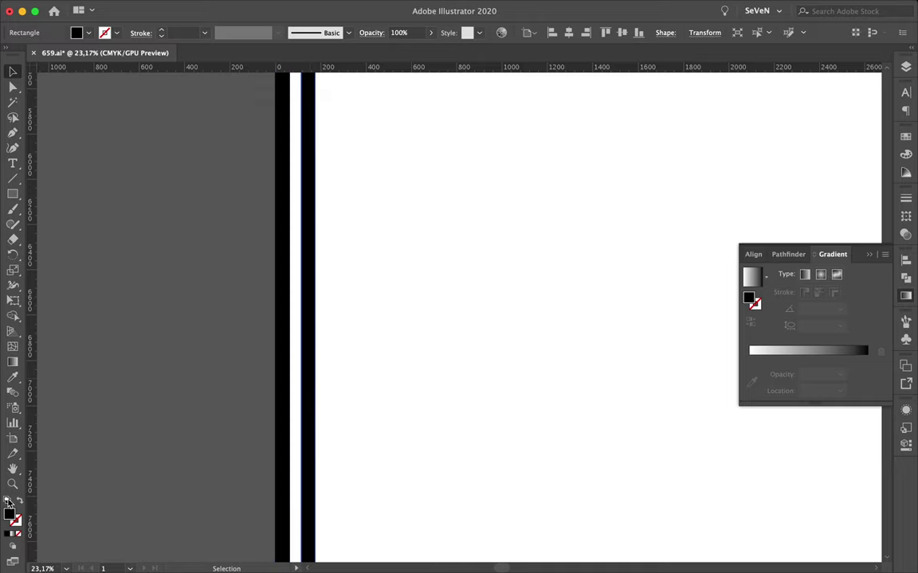
Make a white copy of the bar and snap it flush beside the black bar.
{"action": "left_click", "coordinate": [8, 500]}
{"action": "left_click", "coordinate": [15, 519]}
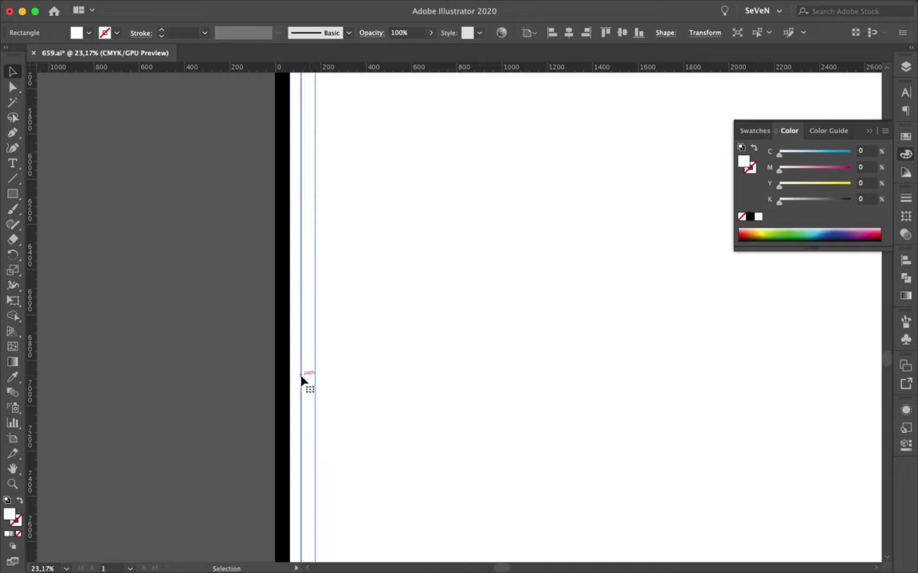
{"action": "left_click_drag", "start_coordinate": [302, 380], "coordinate": [293, 380]}
{"action": "scroll", "coordinate": [270, 388], "scroll_direction": "up", "scroll_amount": 10}
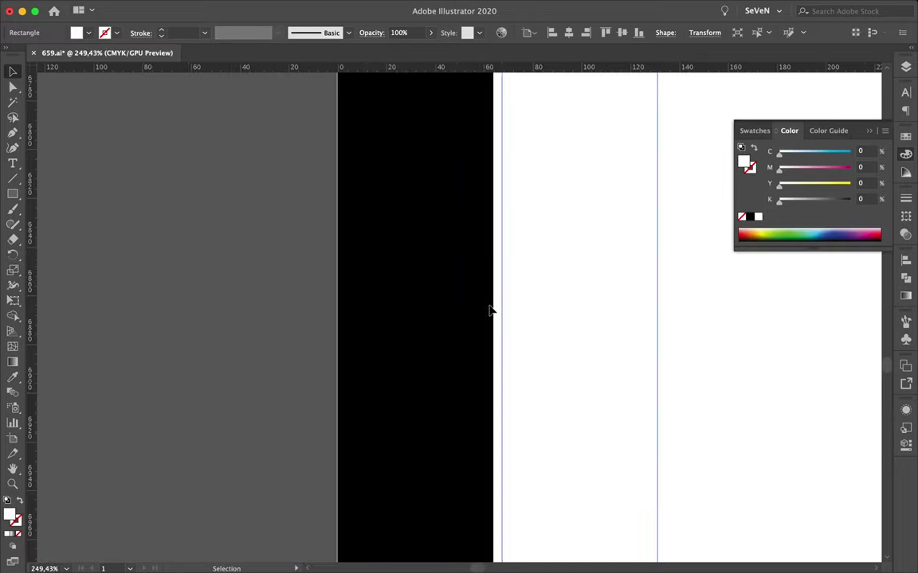
{"action": "left_click_drag", "start_coordinate": [497, 308], "coordinate": [496, 309]}
Duplicate the black-and-white pair rightward and repeat the copy to add more stripes.
{"action": "scroll", "coordinate": [558, 323], "scroll_direction": "down", "scroll_amount": 5}
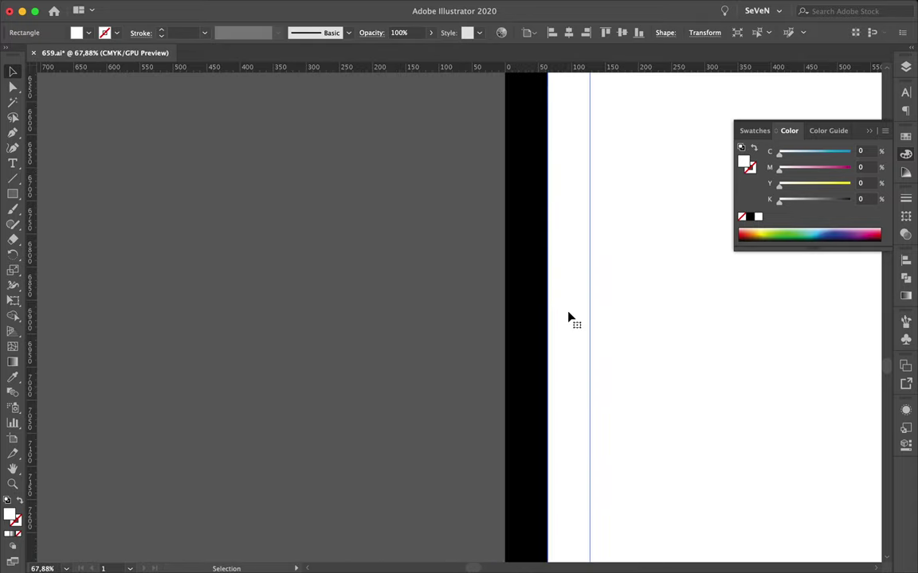
{"action": "scroll", "coordinate": [574, 314], "scroll_direction": "down", "scroll_amount": 8}
{"action": "scroll", "coordinate": [590, 301], "scroll_direction": "up", "scroll_amount": 4}
{"action": "scroll", "coordinate": [414, 347], "scroll_direction": "up", "scroll_amount": 4}
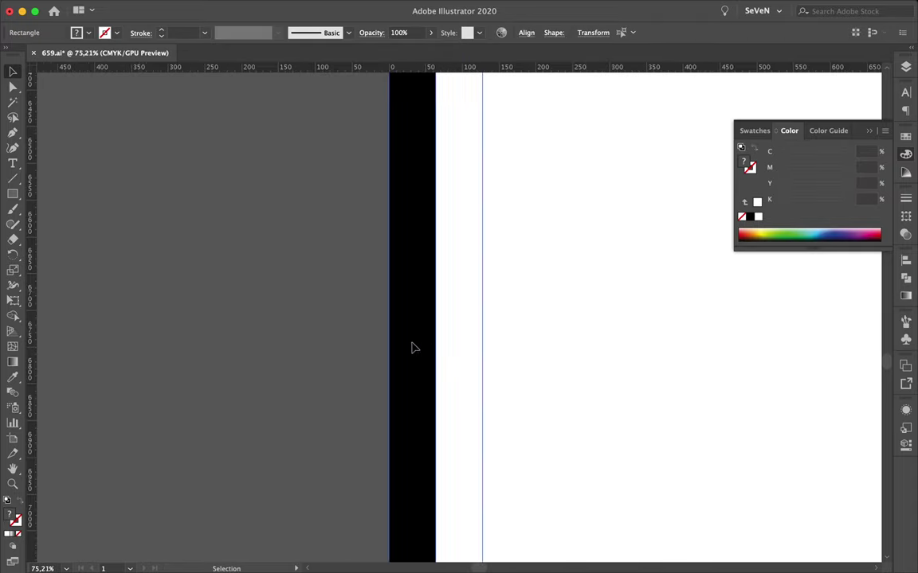
{"action": "left_click_drag", "start_coordinate": [414, 369], "coordinate": [509, 373]}
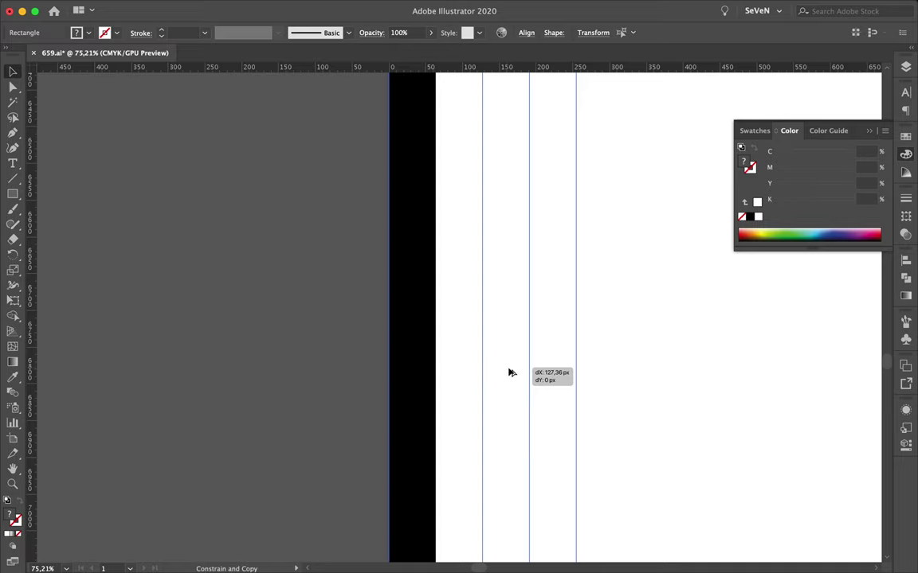
{"action": "left_click_drag", "start_coordinate": [506, 374], "coordinate": [508, 374]}
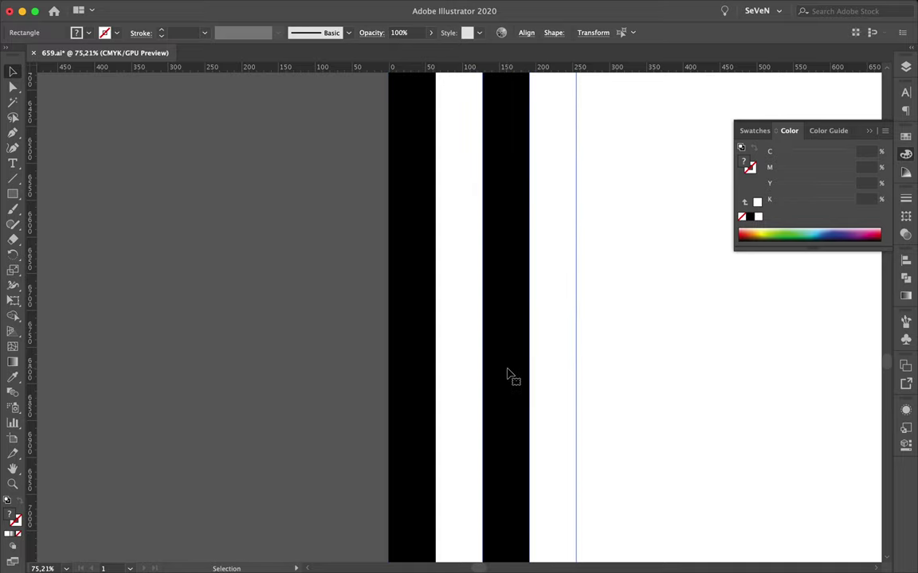
{"action": "scroll", "coordinate": [508, 373], "scroll_direction": "down", "scroll_amount": 3}
{"action": "scroll", "coordinate": [508, 374], "scroll_direction": "down", "scroll_amount": 4}
{"action": "key", "text": "ctrl+d"}
{"action": "key", "text": "ctrl+d"}
{"action": "key", "text": "ctrl+d"}
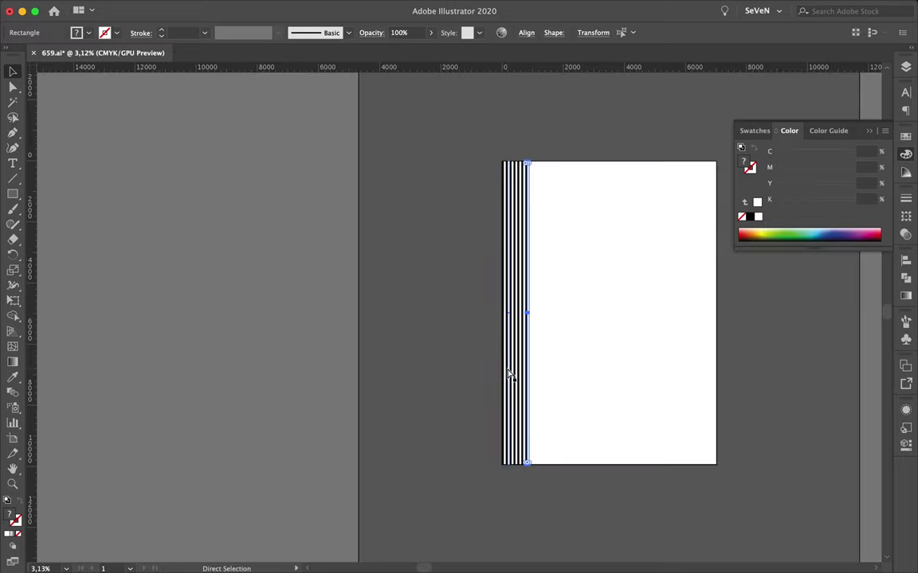
Repeat the stripe copies across the page width and group all the stripes.
{"action": "key", "text": "ctrl+d"}
{"action": "key", "text": "ctrl+d"}
{"action": "key", "text": "ctrl+d"}
{"action": "key", "text": "ctrl+d"}
{"action": "key", "text": "ctrl+d"}
{"action": "key", "text": "ctrl+d"}
{"action": "key", "text": "ctrl+d"}
{"action": "key", "text": "ctrl+d"}
{"action": "key", "text": "ctrl+d"}
{"action": "key", "text": "ctrl+d"}
{"action": "key", "text": "ctrl+d"}
{"action": "key", "text": "ctrl+d"}
{"action": "key", "text": "ctrl+d"}
{"action": "key", "text": "ctrl+d"}
{"action": "key", "text": "ctrl+d"}
{"action": "key", "text": "ctrl+d"}
{"action": "key", "text": "ctrl+d"}
{"action": "key", "text": "ctrl+d"}
{"action": "key", "text": "ctrl+d"}
{"action": "key", "text": "ctrl+d"}
{"action": "key", "text": "ctrl+d"}
{"action": "key", "text": "ctrl+d"}
{"action": "key", "text": "ctrl+d"}
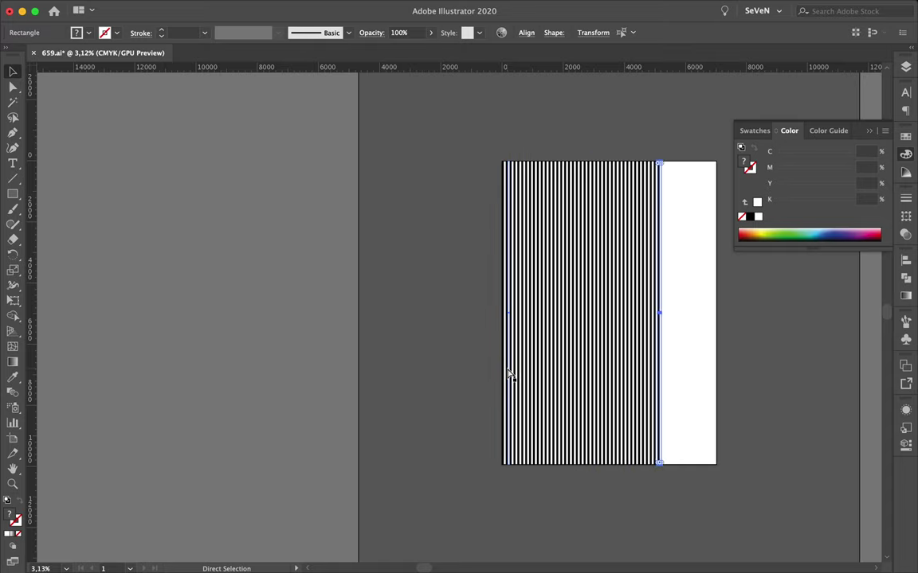
{"action": "key", "text": "ctrl+d"}
{"action": "key", "text": "ctrl+d"}
{"action": "key", "text": "ctrl+d"}
{"action": "key", "text": "ctrl+d"}
{"action": "key", "text": "ctrl+d"}
{"action": "key", "text": "ctrl+d"}
{"action": "key", "text": "ctrl+d"}
{"action": "key", "text": "ctrl+d"}
{"action": "key", "text": "ctrl+d"}
{"action": "key", "text": "ctrl+d"}
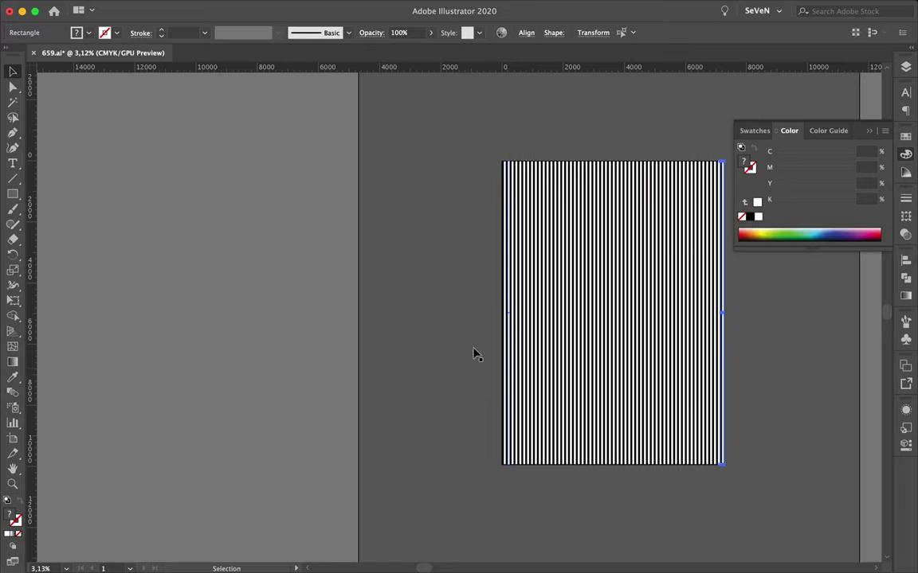
{"action": "key", "text": "ctrl+a"}
{"action": "key", "text": "v"}
{"action": "key", "text": "ctrl+g"}
Move the striped group onto Layer 1 and lock Layer 2.
{"action": "left_click", "coordinate": [906, 69]}
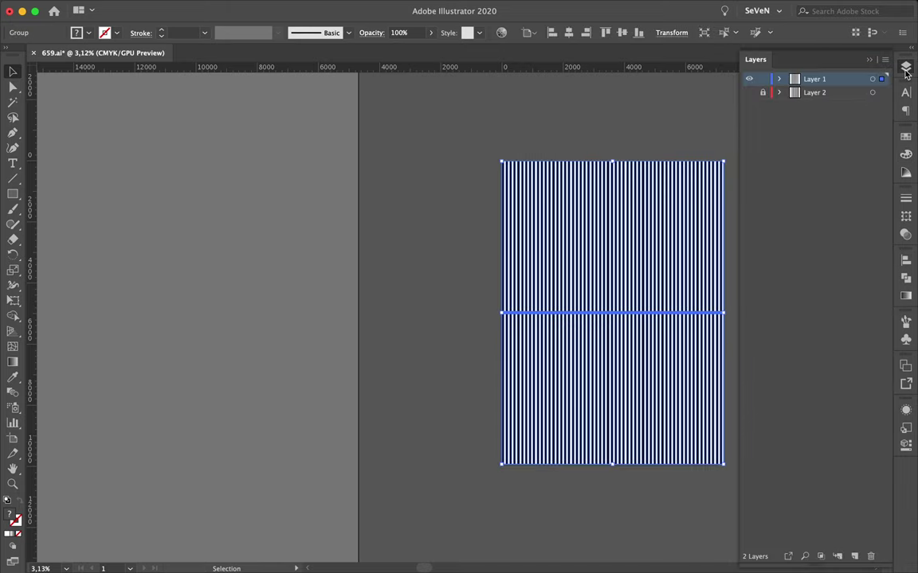
{"action": "left_click", "coordinate": [698, 137]}
{"action": "left_click", "coordinate": [760, 94]}
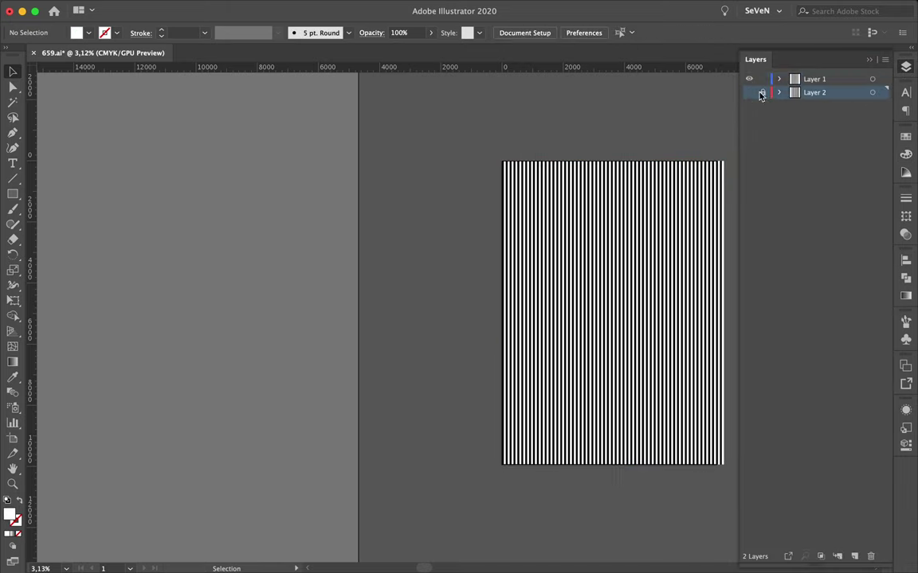
{"action": "left_click", "coordinate": [872, 93]}
{"action": "left_click", "coordinate": [485, 150]}
{"action": "left_click", "coordinate": [872, 79]}
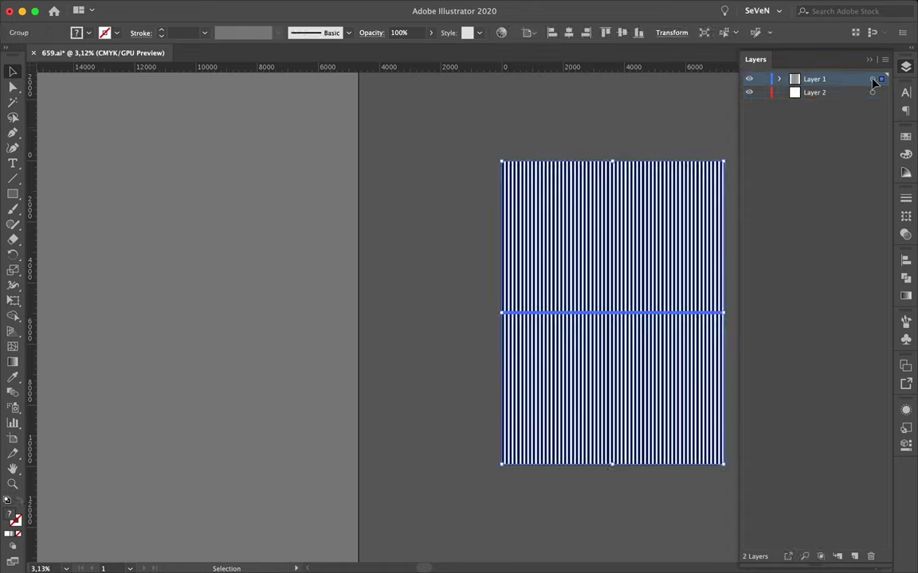
{"action": "left_click", "coordinate": [614, 136]}
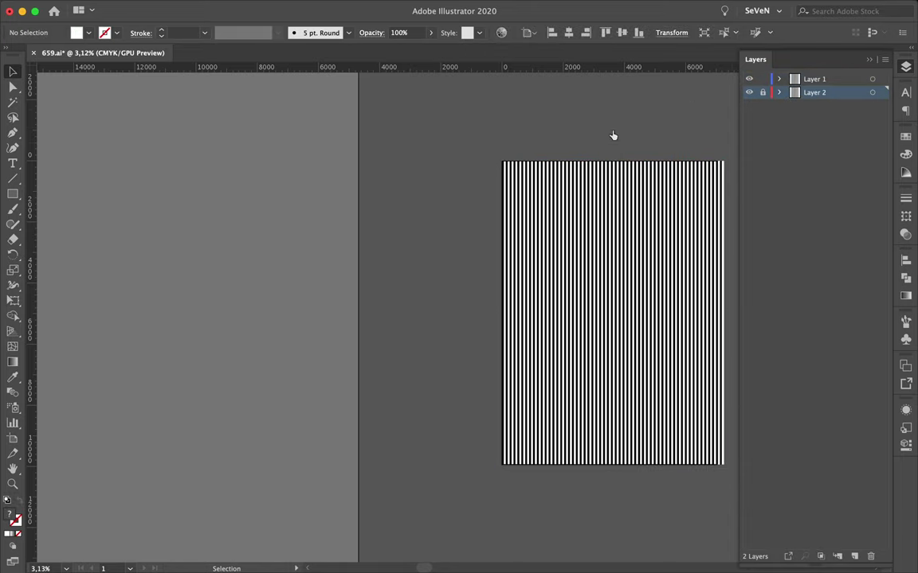
{"action": "left_click", "coordinate": [762, 93]}
{"action": "left_click", "coordinate": [506, 222]}
{"action": "scroll", "coordinate": [505, 221], "scroll_direction": "up", "scroll_amount": 5}
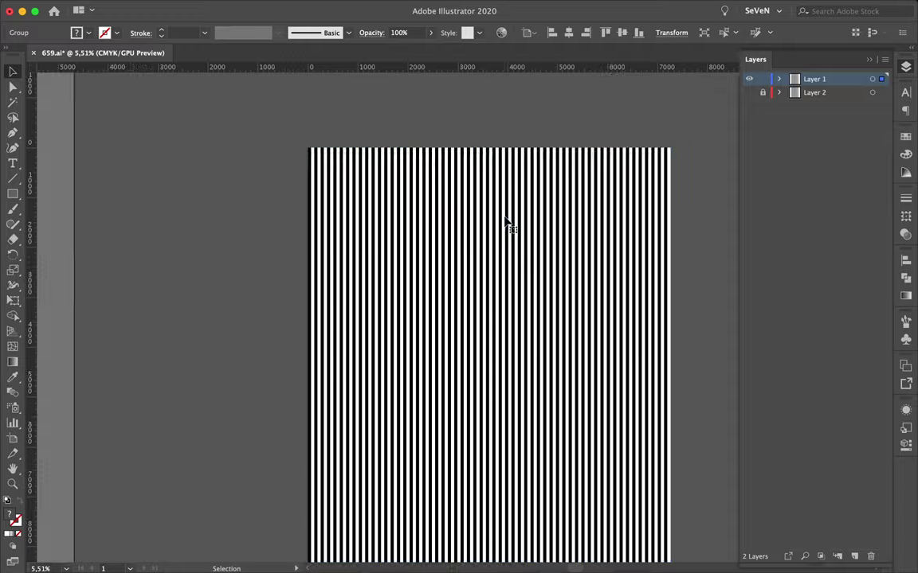
Shift the striped group slightly left and scale it down toward the top-right.
{"action": "scroll", "coordinate": [506, 223], "scroll_direction": "down", "scroll_amount": 5}
{"action": "left_click_drag", "start_coordinate": [506, 221], "coordinate": [471, 221]}
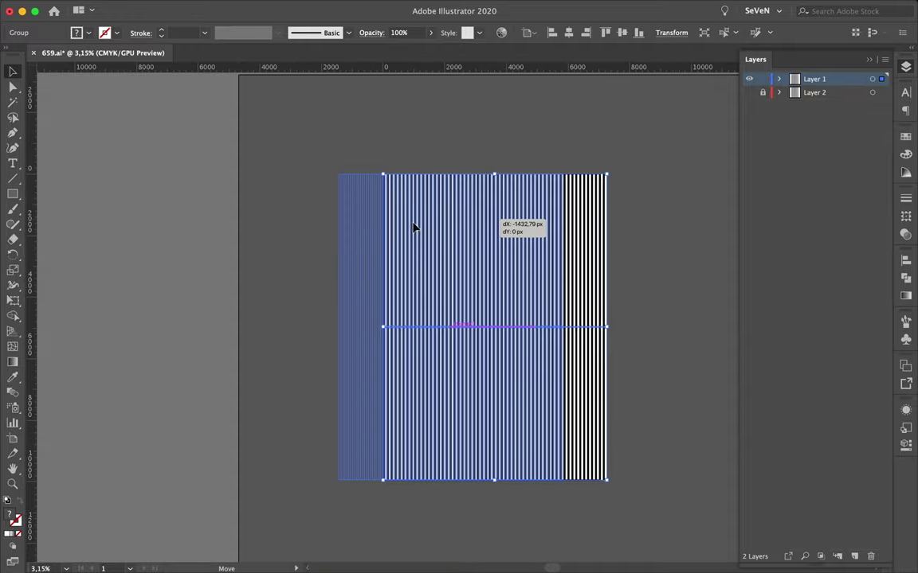
{"action": "left_click_drag", "start_coordinate": [352, 484], "coordinate": [485, 293]}
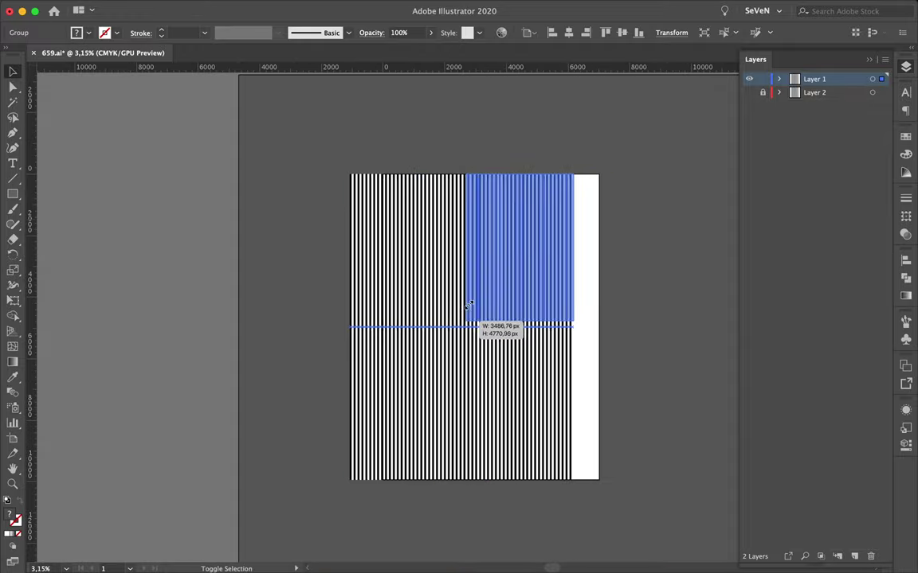
{"action": "scroll", "coordinate": [553, 223], "scroll_direction": "up", "scroll_amount": 5}
{"action": "scroll", "coordinate": [555, 226], "scroll_direction": "up", "scroll_amount": 3}
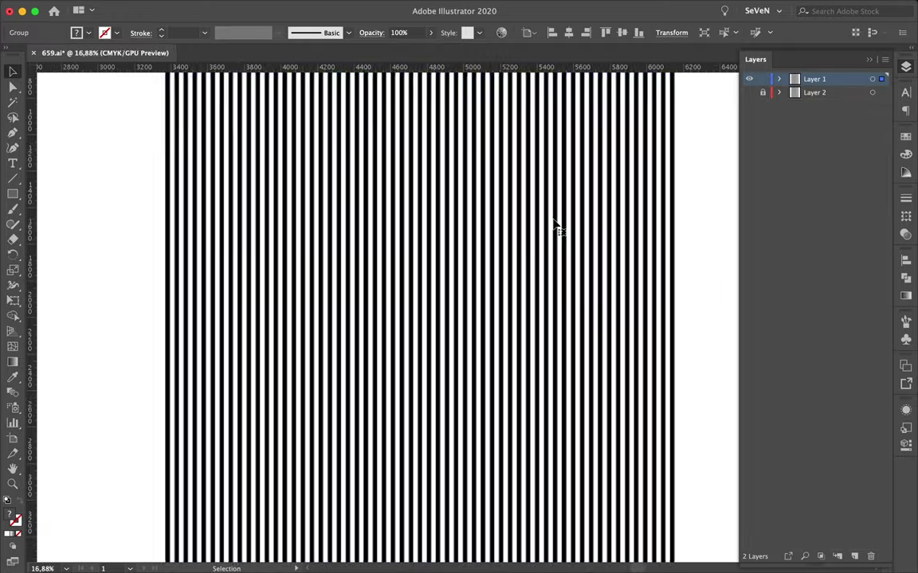
{"action": "scroll", "coordinate": [549, 243], "scroll_direction": "down", "scroll_amount": 6}
Tile copies of the stripes leftward and downward into one tall, dense block.
{"action": "left_click_drag", "start_coordinate": [535, 238], "coordinate": [419, 238]}
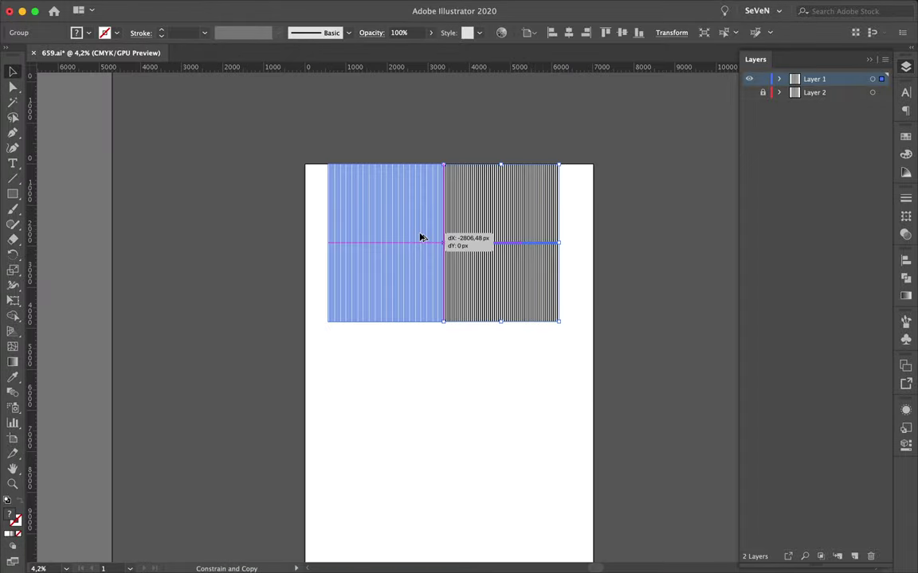
{"action": "left_click", "coordinate": [467, 213], "text": "shift"}
{"action": "left_click_drag", "start_coordinate": [467, 213], "coordinate": [458, 370]}
{"action": "key", "text": "Delete"}
{"action": "left_click_drag", "start_coordinate": [598, 316], "coordinate": [598, 315]}
{"action": "left_click_drag", "start_coordinate": [446, 323], "coordinate": [451, 454]}
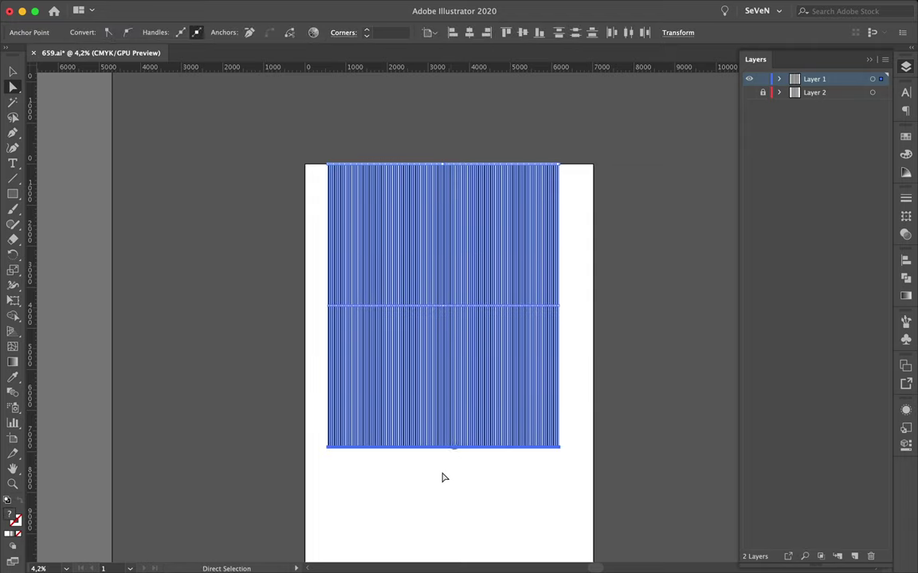
{"action": "left_click", "coordinate": [443, 478]}
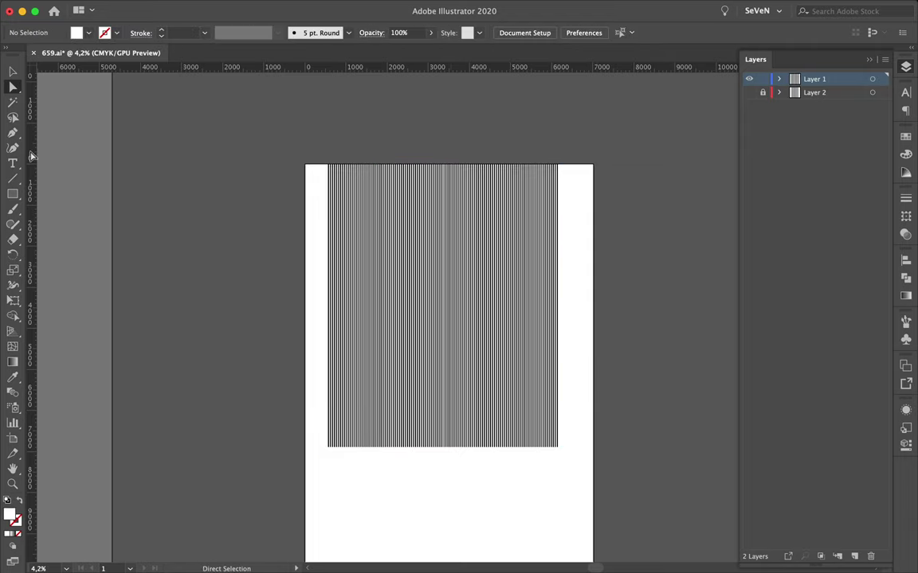
{"action": "left_click", "coordinate": [14, 195]}
Draw a small unfilled circle outline at the centre of the stripes.
{"action": "left_click", "coordinate": [69, 226]}
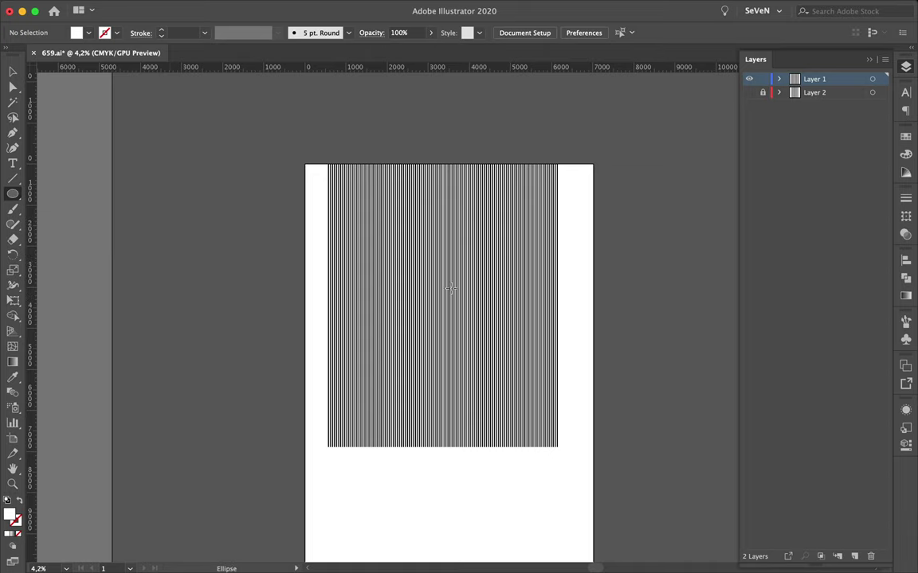
{"action": "scroll", "coordinate": [455, 284], "scroll_direction": "up", "scroll_amount": 5}
{"action": "left_click_drag", "start_coordinate": [397, 231], "coordinate": [461, 272]}
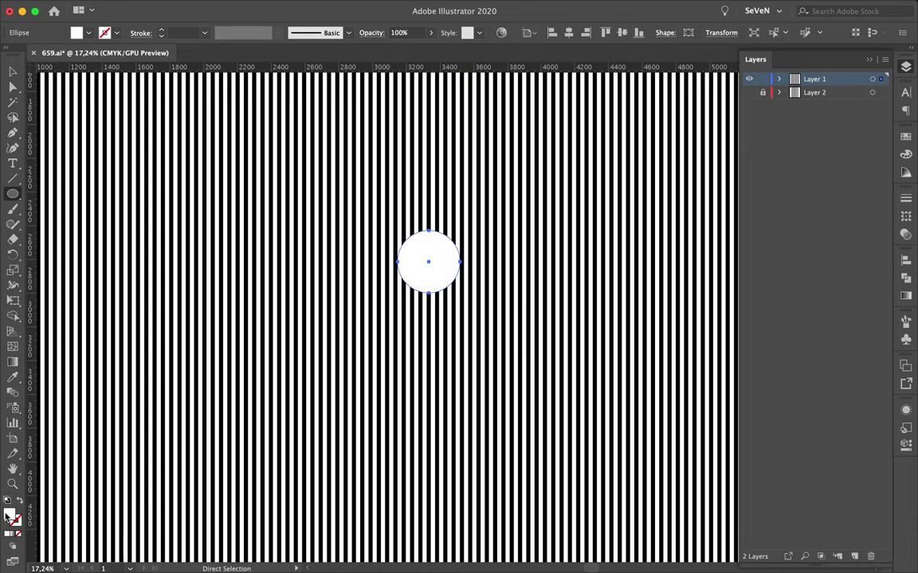
{"action": "left_click", "coordinate": [19, 533]}
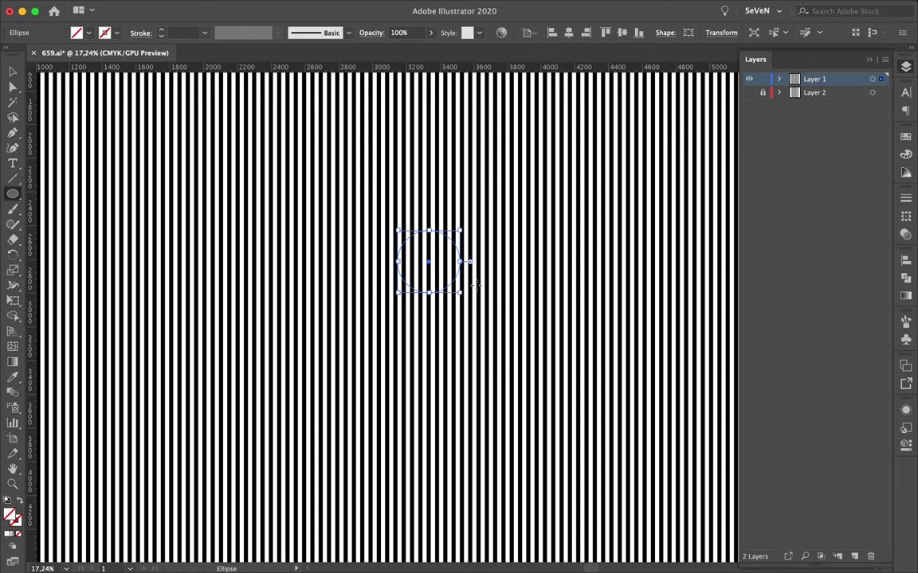
{"action": "key", "text": "super"}
Enlarge the circle from its centre to about 2585 px wide.
{"action": "left_click_drag", "start_coordinate": [464, 295], "coordinate": [484, 313]}
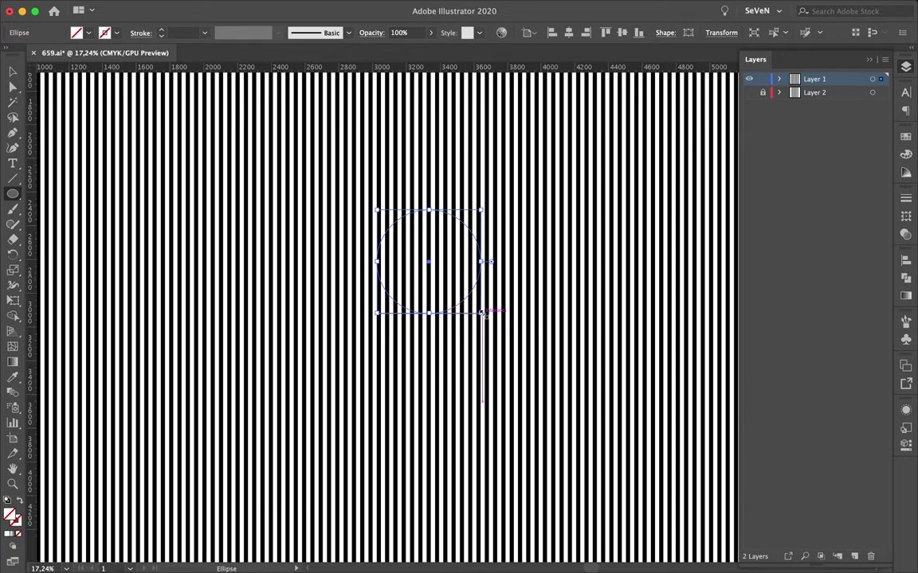
{"action": "key", "text": "v"}
{"action": "left_click_drag", "start_coordinate": [484, 313], "coordinate": [502, 338]}
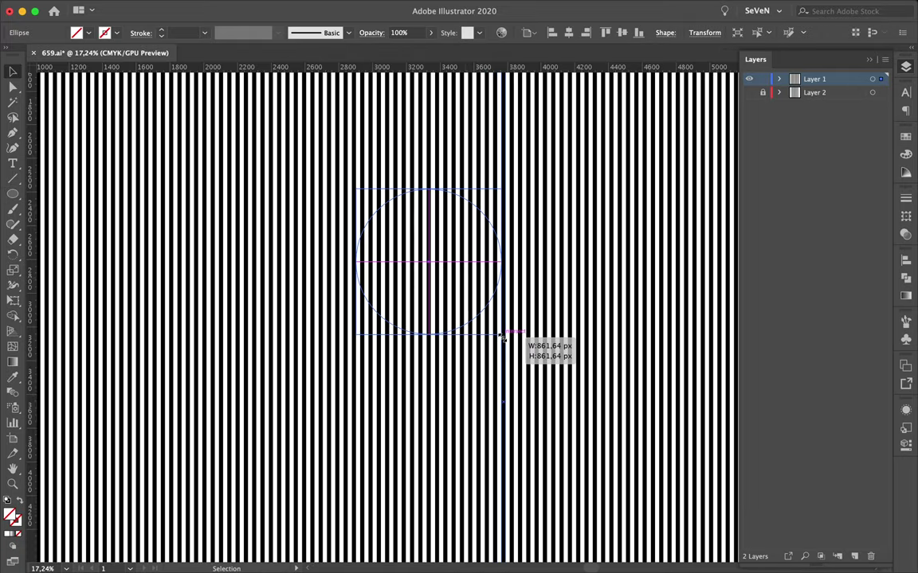
{"action": "key", "text": "super"}
{"action": "left_click_drag", "start_coordinate": [503, 342], "coordinate": [543, 378]}
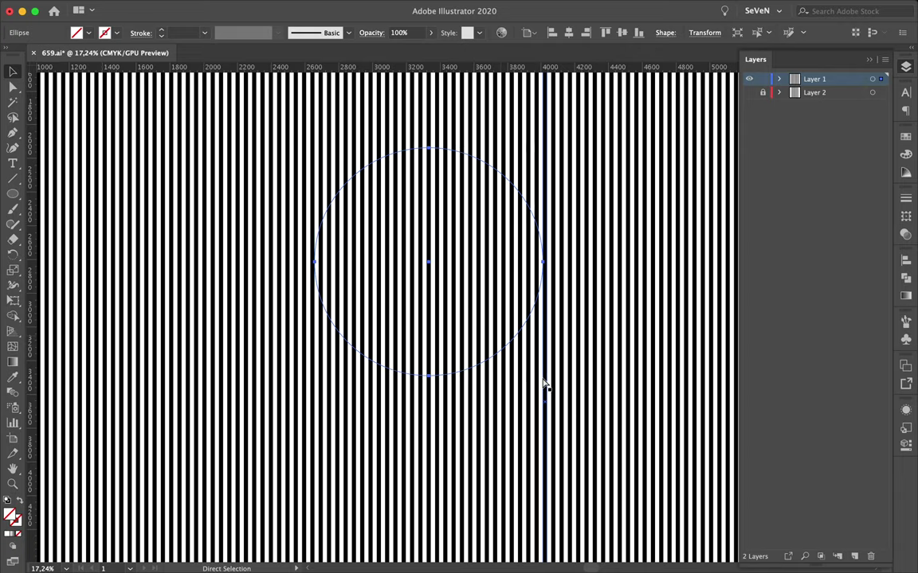
{"action": "left_click_drag", "start_coordinate": [544, 380], "coordinate": [583, 417]}
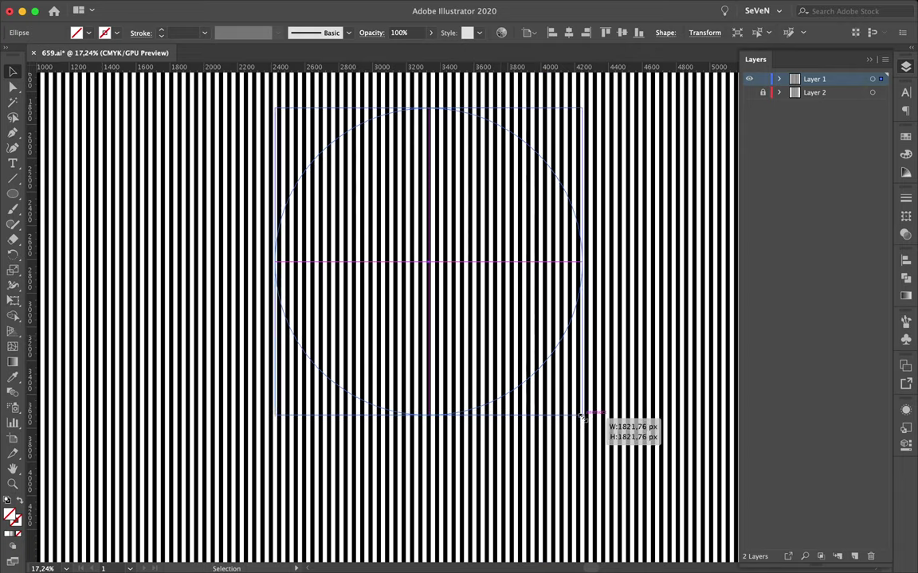
{"action": "left_click_drag", "start_coordinate": [584, 417], "coordinate": [616, 446]}
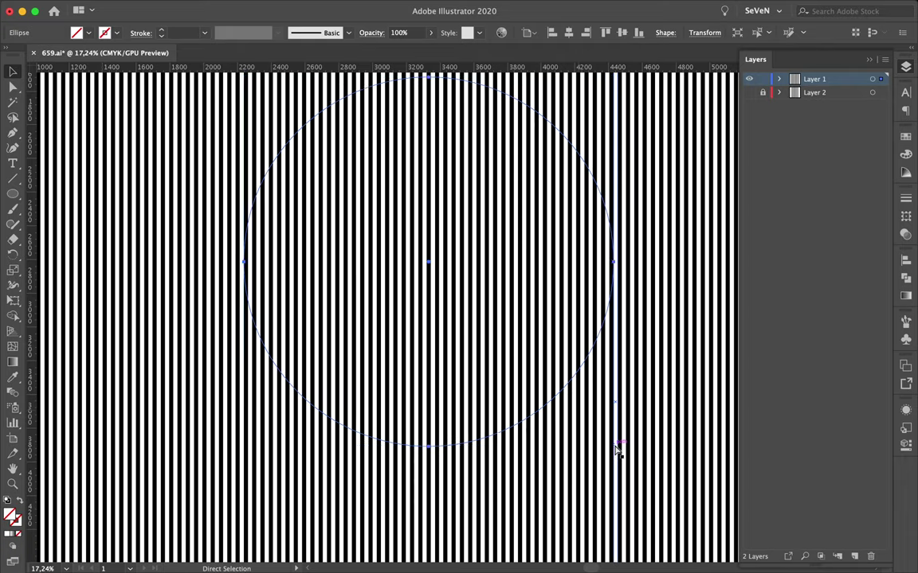
{"action": "left_click_drag", "start_coordinate": [615, 446], "coordinate": [649, 488]}
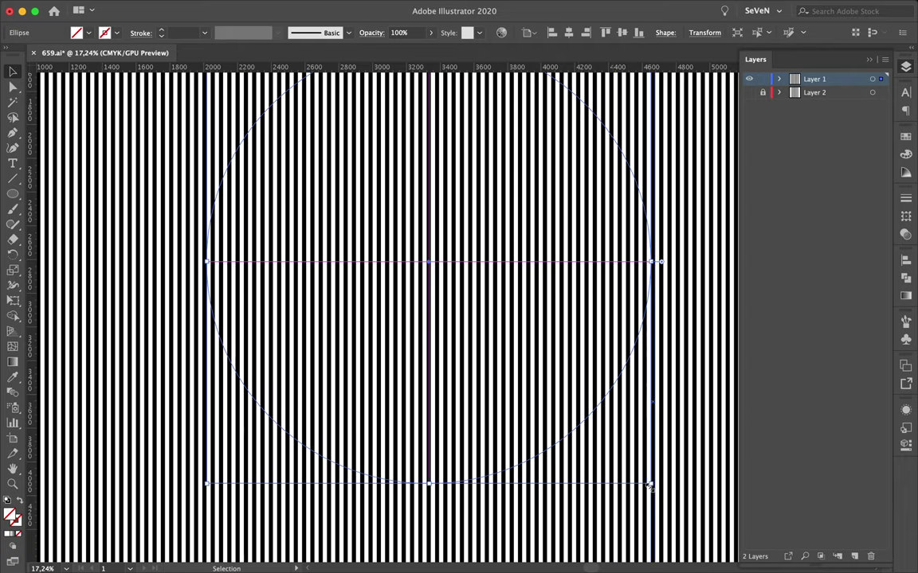
In Outline view, enlarge the circle slightly more and select all objects.
{"action": "scroll", "coordinate": [649, 487], "scroll_direction": "down", "scroll_amount": 1}
{"action": "scroll", "coordinate": [649, 487], "scroll_direction": "down", "scroll_amount": 1}
{"action": "key", "text": "super+y"}
{"action": "key", "text": "super+y"}
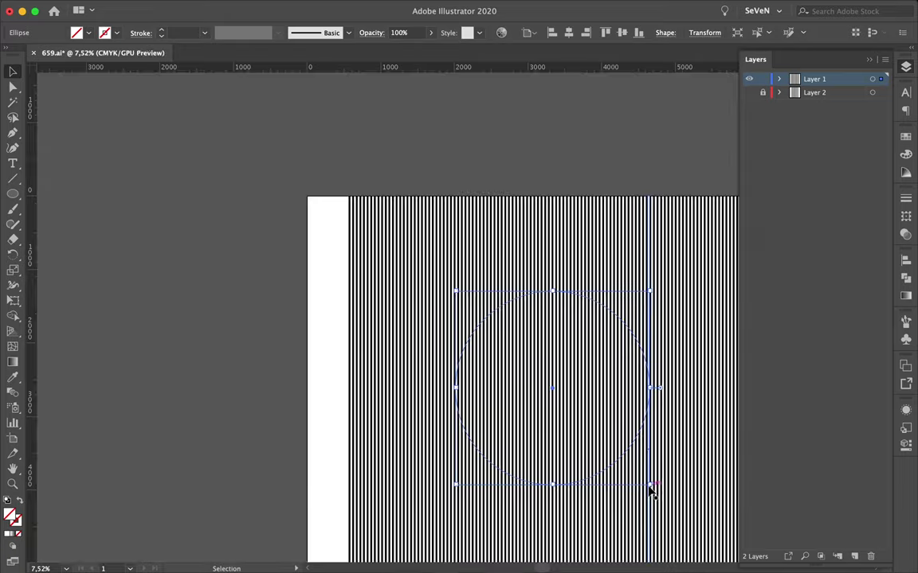
{"action": "left_click_drag", "start_coordinate": [650, 486], "coordinate": [688, 526]}
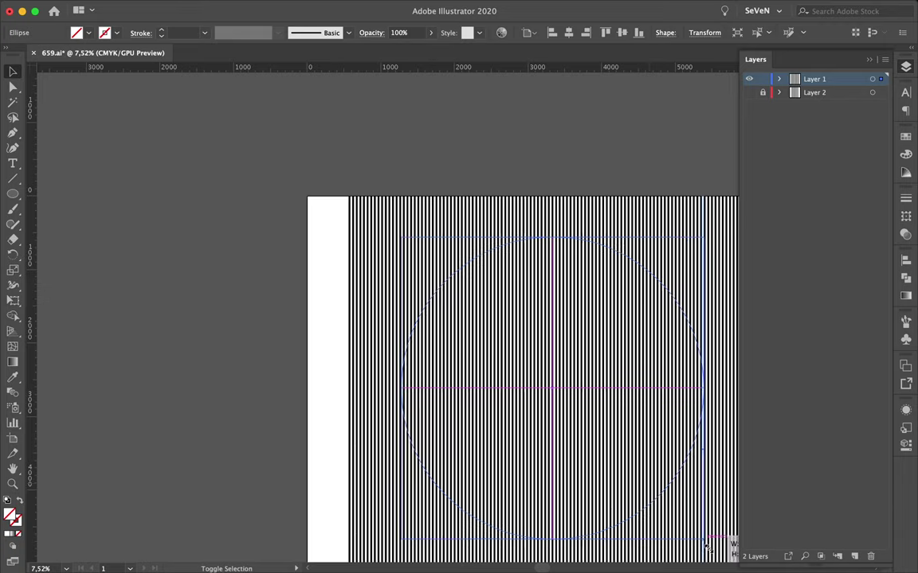
{"action": "left_click_drag", "start_coordinate": [686, 524], "coordinate": [720, 559]}
{"action": "scroll", "coordinate": [612, 437], "scroll_direction": "down", "scroll_amount": 3}
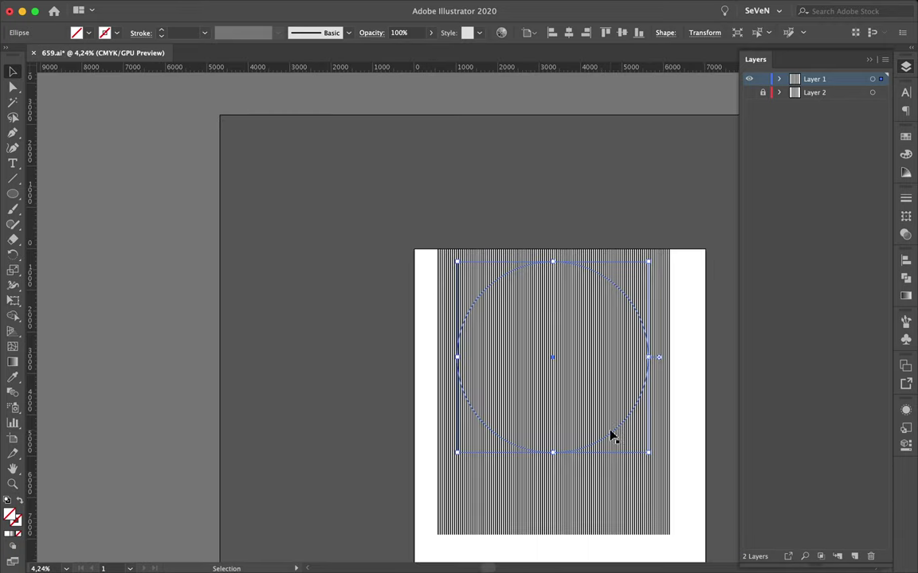
{"action": "key", "text": "ctrl+a"}
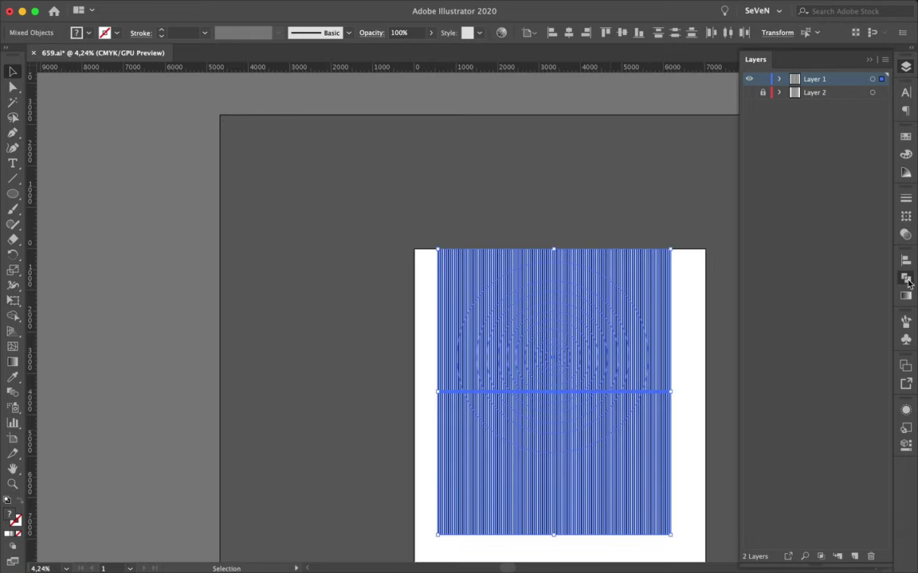
Divide the stripes along the circles with Pathfinder and save the document.
{"action": "left_click", "coordinate": [906, 279]}
{"action": "left_click", "coordinate": [753, 321]}
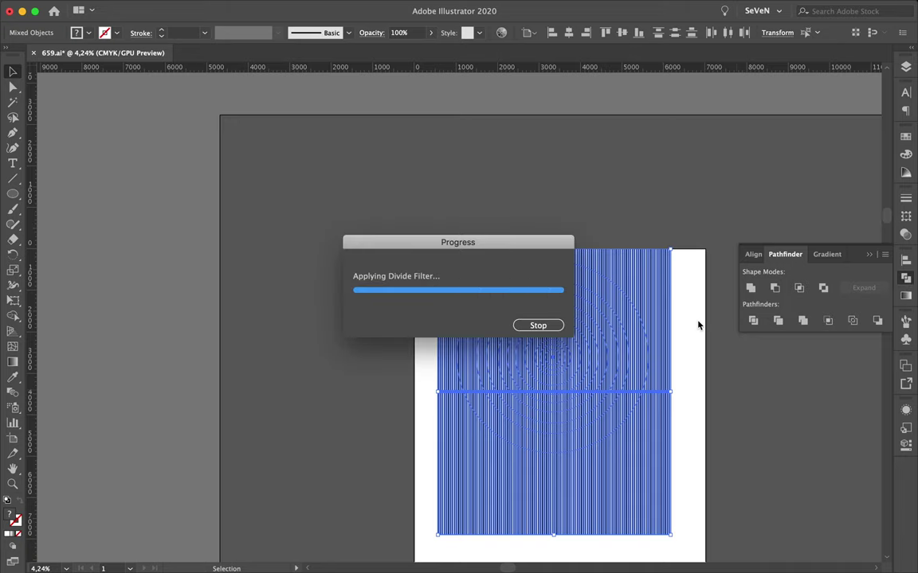
{"action": "key", "text": "ctrl+s"}
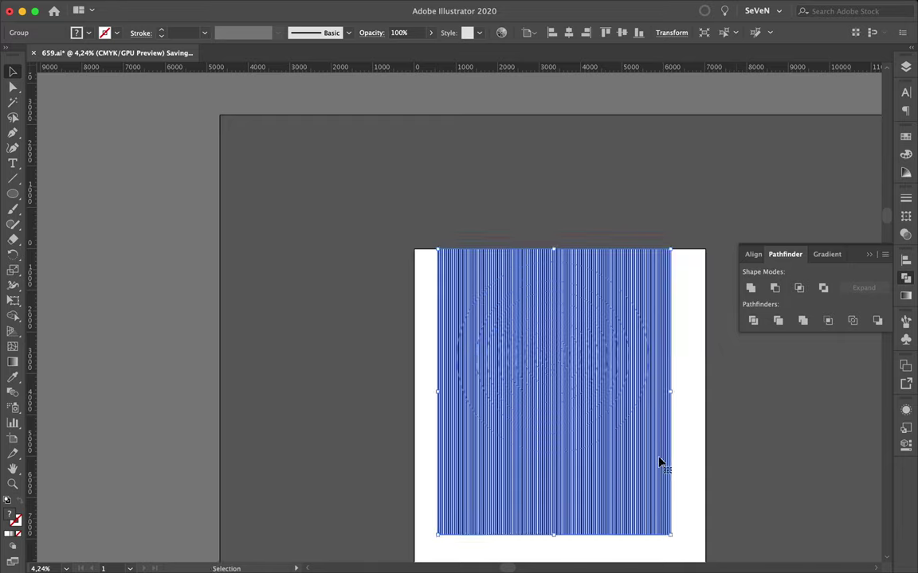
Delete the stripe pieces outside the circle, then select the outer ring's top pieces in Outline view.
{"action": "key", "text": "a"}
{"action": "left_click_drag", "start_coordinate": [374, 493], "coordinate": [711, 555]}
{"action": "key", "text": "Delete"}
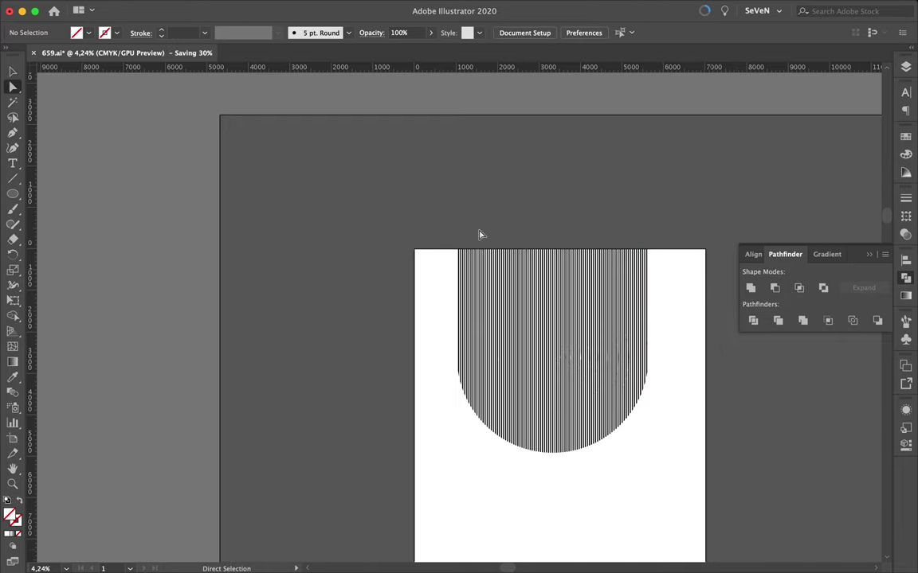
{"action": "left_click_drag", "start_coordinate": [667, 263], "coordinate": [665, 260]}
{"action": "key", "text": "Delete"}
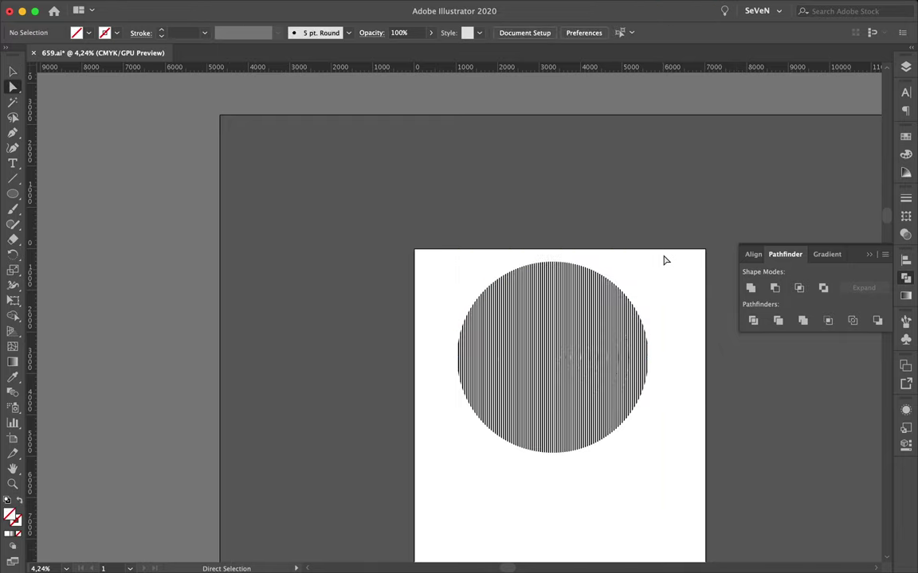
{"action": "scroll", "coordinate": [568, 356], "scroll_direction": "up", "scroll_amount": 2}
{"action": "key", "text": "ctrl+y"}
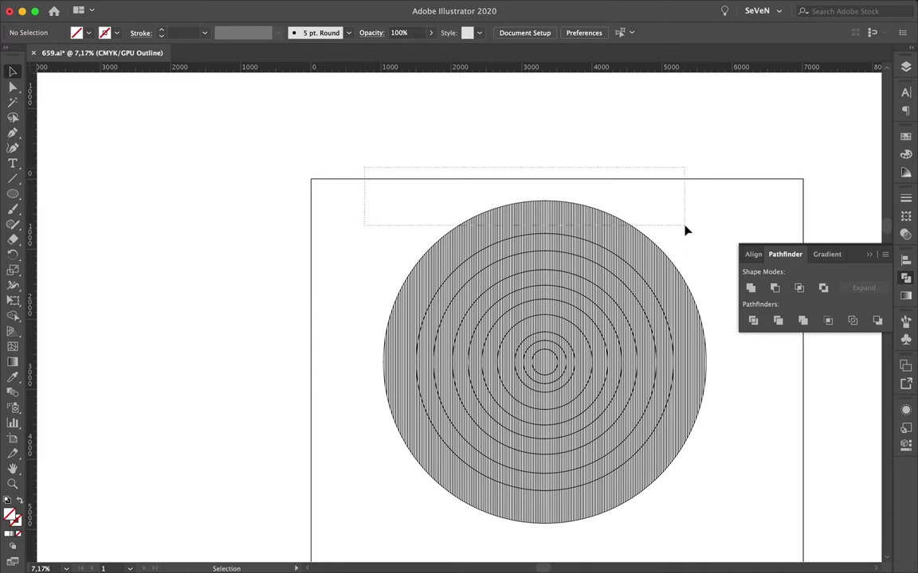
{"action": "left_click_drag", "start_coordinate": [686, 230], "coordinate": [686, 231]}
{"action": "left_click_drag", "start_coordinate": [426, 189], "coordinate": [669, 236]}
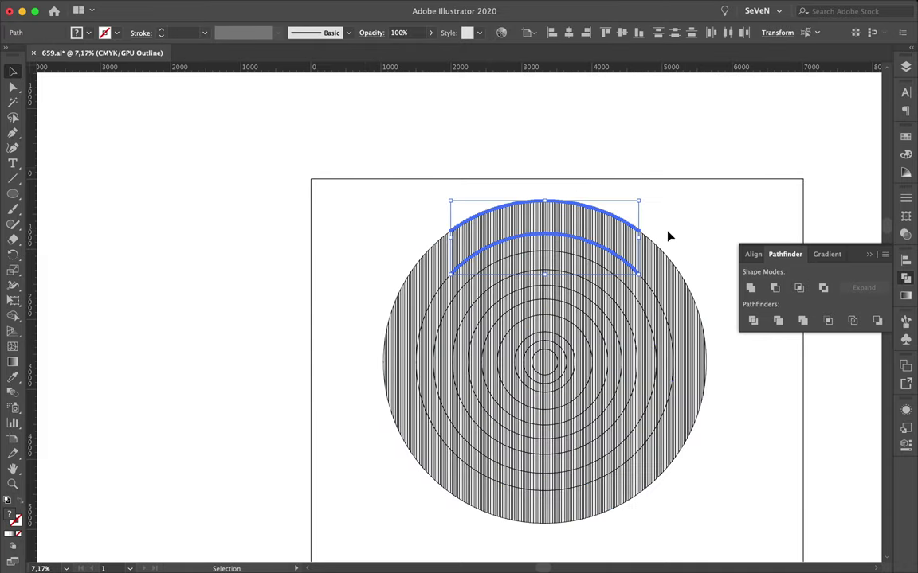
Add the outermost ring's stripe pieces on the right, bottom and left to the selection.
{"action": "scroll", "coordinate": [669, 235], "scroll_direction": "up", "scroll_amount": 1}
{"action": "key", "text": "ctrl+z"}
{"action": "scroll", "coordinate": [701, 199], "scroll_direction": "down", "scroll_amount": 2}
{"action": "left_click_drag", "start_coordinate": [631, 443], "coordinate": [630, 446]}
{"action": "scroll", "coordinate": [575, 461], "scroll_direction": "down", "scroll_amount": 2}
{"action": "left_click_drag", "start_coordinate": [256, 547], "coordinate": [719, 504]}
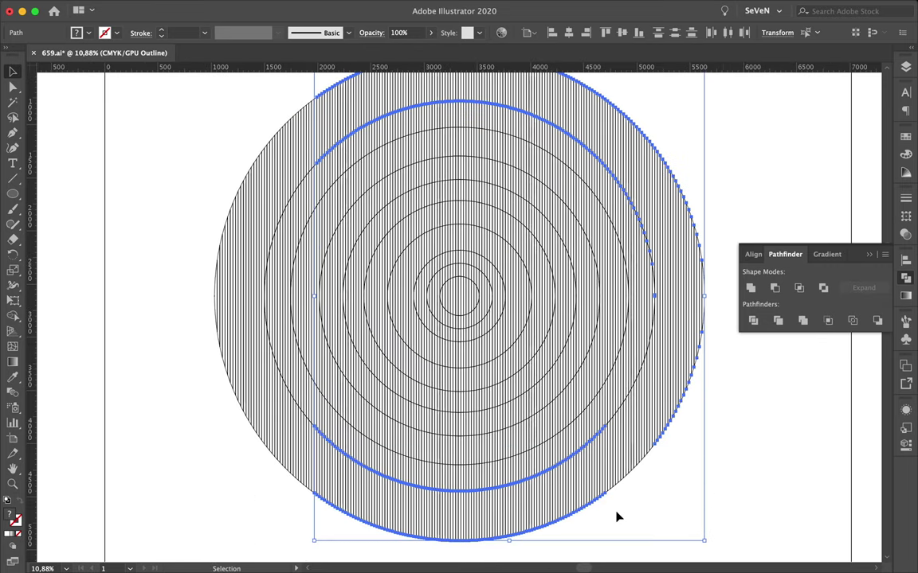
{"action": "scroll", "coordinate": [617, 516], "scroll_direction": "up", "scroll_amount": 2}
{"action": "left_click_drag", "start_coordinate": [563, 441], "coordinate": [646, 368]}
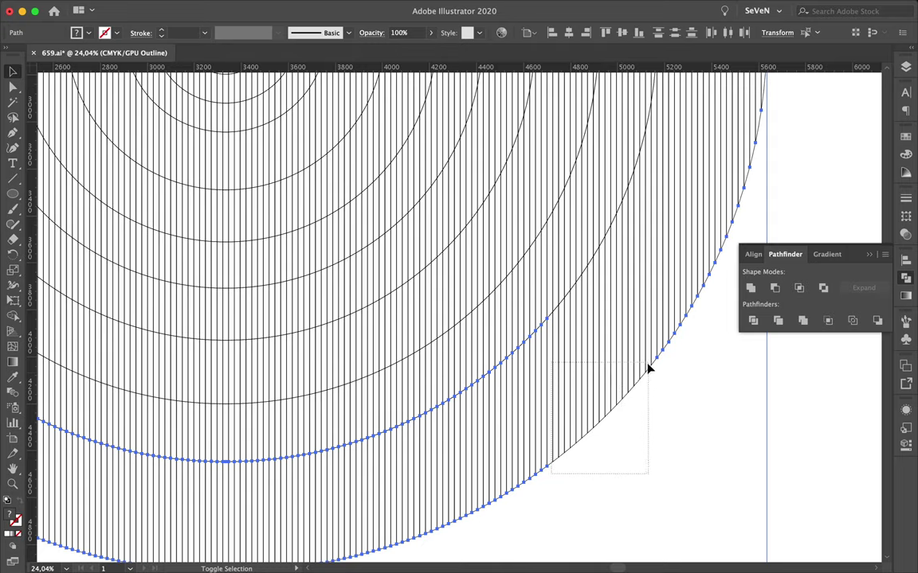
{"action": "scroll", "coordinate": [442, 369], "scroll_direction": "left", "scroll_amount": 10}
{"action": "scroll", "coordinate": [437, 376], "scroll_direction": "left", "scroll_amount": 2}
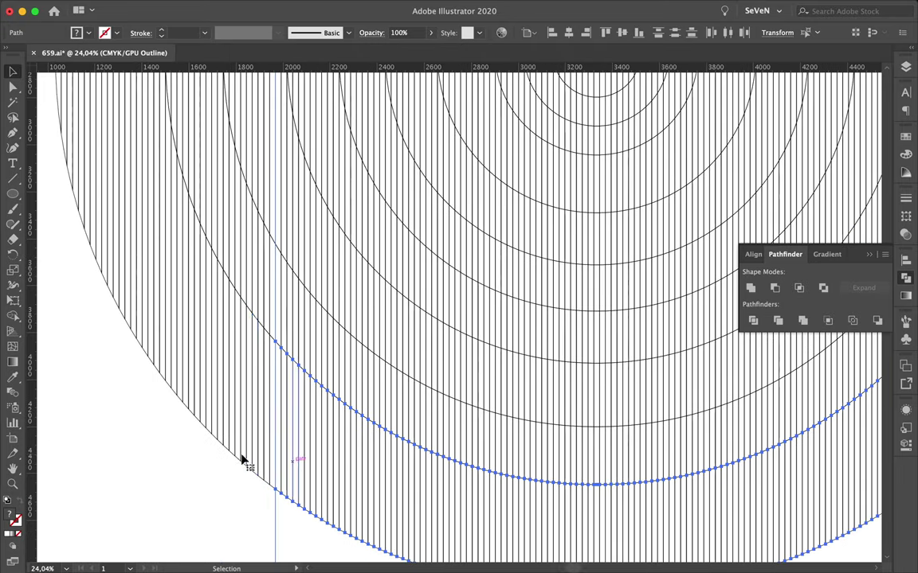
{"action": "left_click_drag", "start_coordinate": [114, 342], "coordinate": [112, 350]}
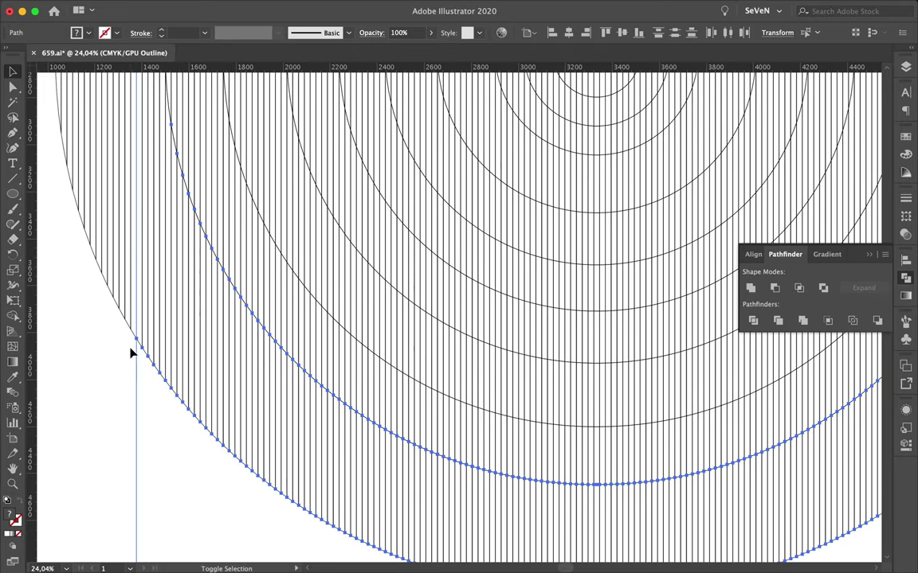
{"action": "scroll", "coordinate": [36, 139], "scroll_direction": "up", "scroll_amount": 3}
{"action": "scroll", "coordinate": [40, 86], "scroll_direction": "up", "scroll_amount": 1}
{"action": "scroll", "coordinate": [48, 160], "scroll_direction": "down", "scroll_amount": 3}
{"action": "left_click", "coordinate": [56, 206]}
{"action": "key", "text": "ctrl+z"}
{"action": "scroll", "coordinate": [55, 199], "scroll_direction": "up", "scroll_amount": 2}
{"action": "scroll", "coordinate": [55, 158], "scroll_direction": "up", "scroll_amount": 3}
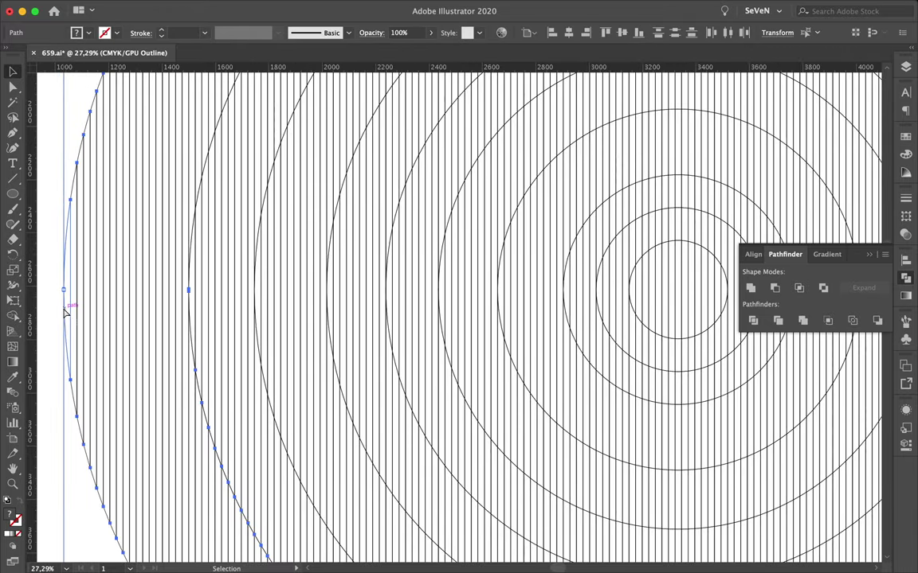
{"action": "scroll", "coordinate": [66, 313], "scroll_direction": "down", "scroll_amount": 5}
{"action": "scroll", "coordinate": [112, 299], "scroll_direction": "down", "scroll_amount": 2}
{"action": "scroll", "coordinate": [141, 262], "scroll_direction": "up", "scroll_amount": 2}
{"action": "scroll", "coordinate": [152, 270], "scroll_direction": "up", "scroll_amount": 3}
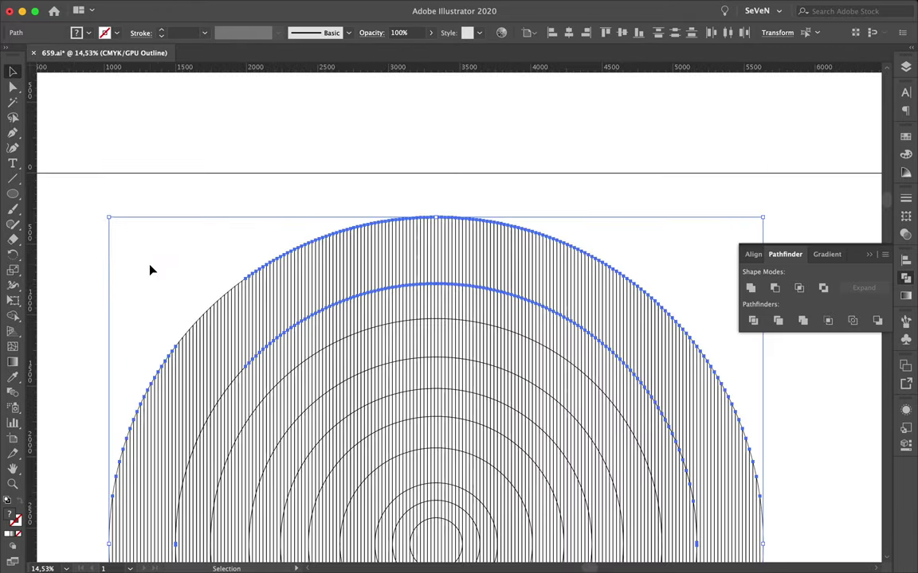
{"action": "scroll", "coordinate": [152, 269], "scroll_direction": "up", "scroll_amount": 3}
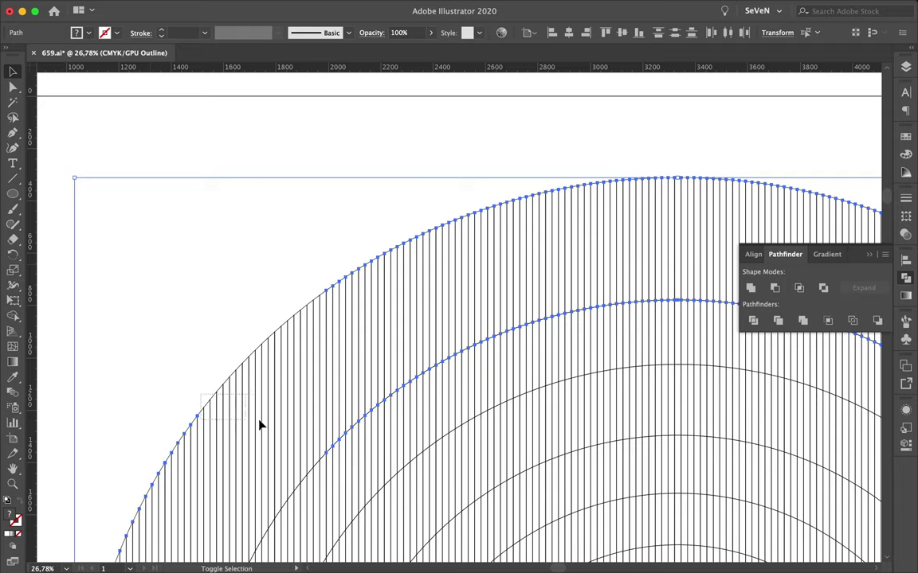
{"action": "scroll", "coordinate": [324, 425], "scroll_direction": "down", "scroll_amount": 3}
{"action": "scroll", "coordinate": [324, 425], "scroll_direction": "down", "scroll_amount": 3}
Group the outer ring pieces and drag the ring group slightly left, off-centre.
{"action": "key", "text": "ctrl+y"}
{"action": "left_click", "coordinate": [324, 425]}
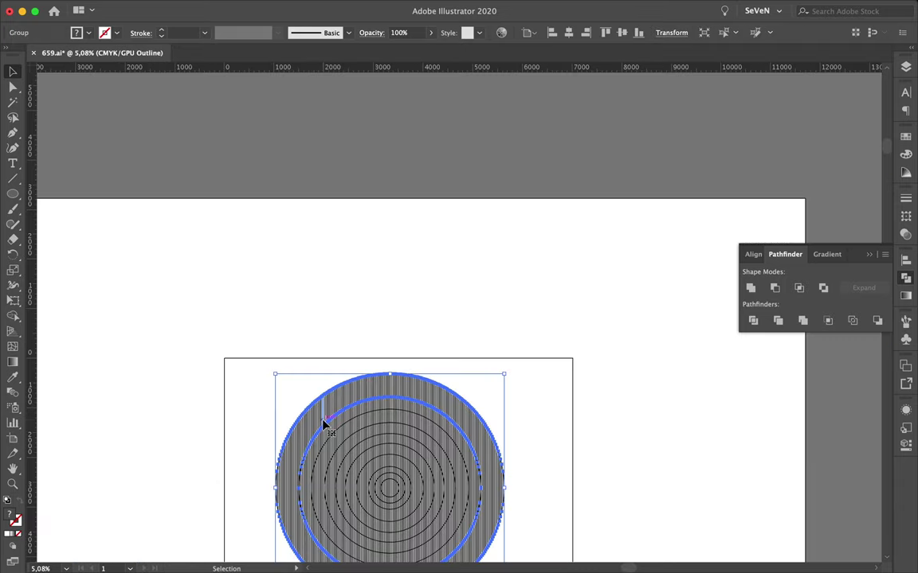
{"action": "scroll", "coordinate": [323, 425], "scroll_direction": "up", "scroll_amount": 3}
{"action": "scroll", "coordinate": [239, 243], "scroll_direction": "down", "scroll_amount": 1}
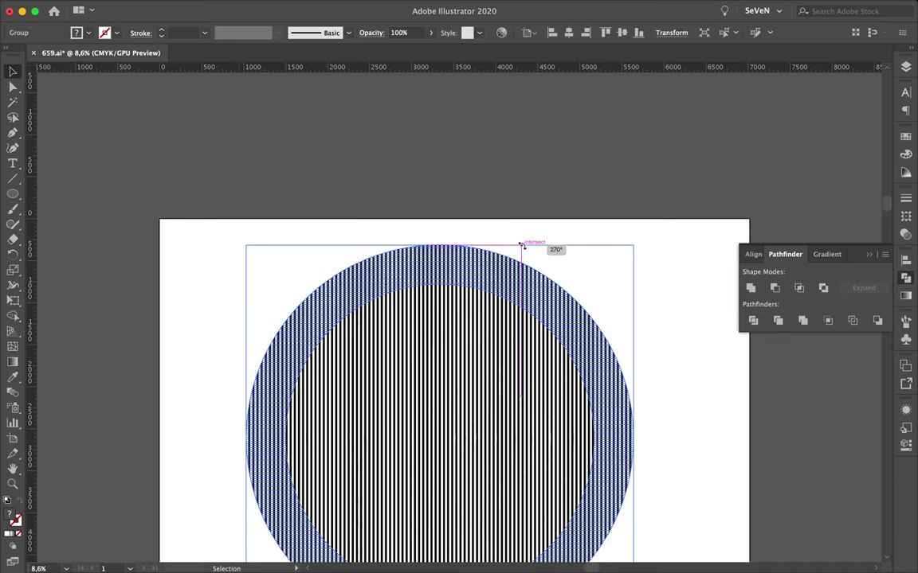
{"action": "scroll", "coordinate": [528, 287], "scroll_direction": "down", "scroll_amount": 3}
{"action": "scroll", "coordinate": [528, 286], "scroll_direction": "down", "scroll_amount": 1}
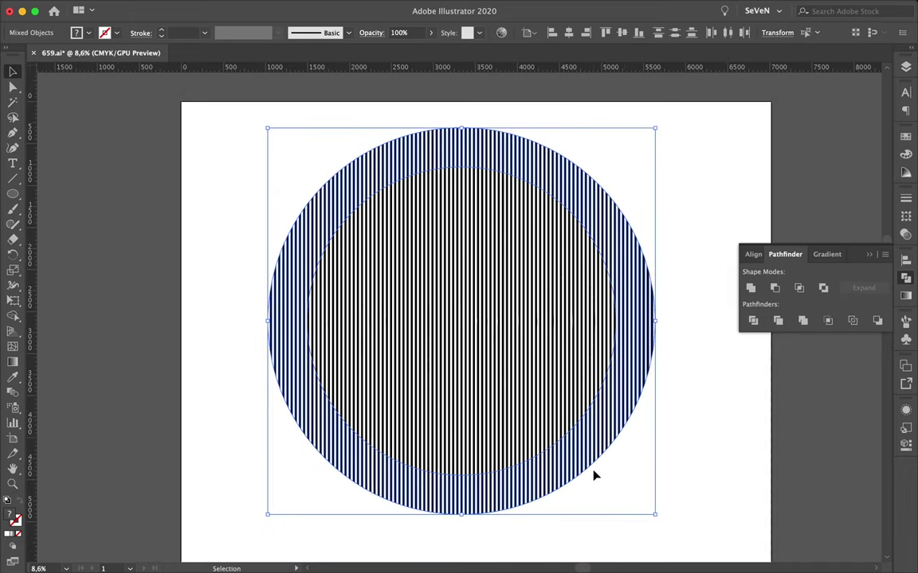
{"action": "left_click_drag", "start_coordinate": [281, 478], "coordinate": [197, 489]}
Undo the ring move, clear the selection and switch the artwork to Outline view.
{"action": "key", "text": "ctrl+z"}
{"action": "left_click", "coordinate": [231, 469]}
{"action": "scroll", "coordinate": [468, 327], "scroll_direction": "up", "scroll_amount": 5}
{"action": "key", "text": "ctrl+y"}
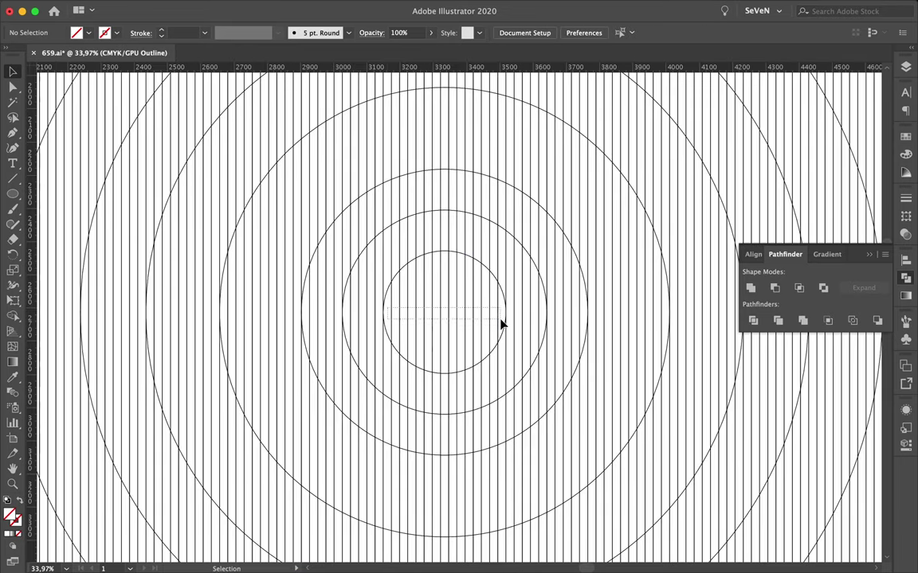
{"action": "left_click_drag", "start_coordinate": [502, 324], "coordinate": [502, 324]}
{"action": "left_click", "coordinate": [502, 324]}
Try selecting the inner ring paths and the outer and middle circles with the Selection tool.
{"action": "key", "text": "v"}
{"action": "left_click_drag", "start_coordinate": [376, 324], "coordinate": [354, 313]}
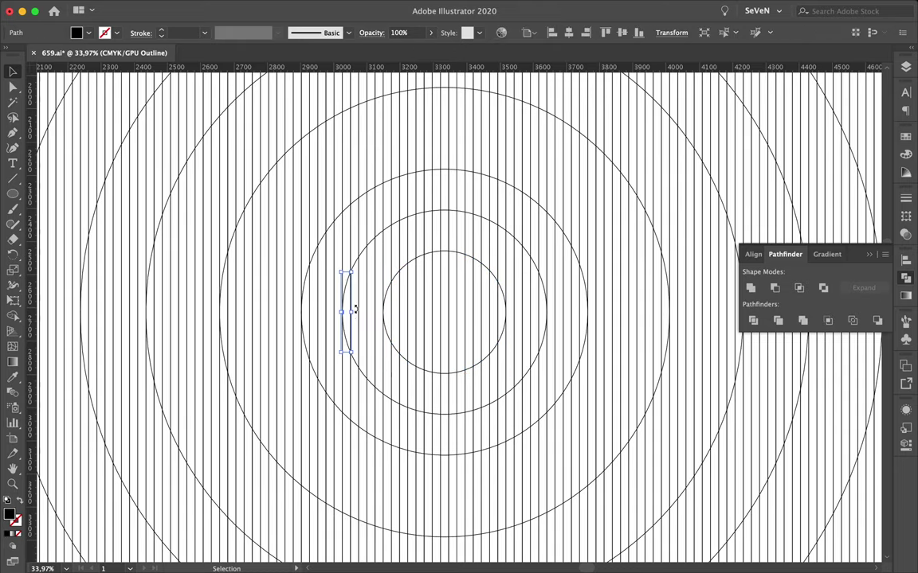
{"action": "scroll", "coordinate": [354, 310], "scroll_direction": "up", "scroll_amount": 3}
{"action": "left_click_drag", "start_coordinate": [645, 330], "coordinate": [646, 328]}
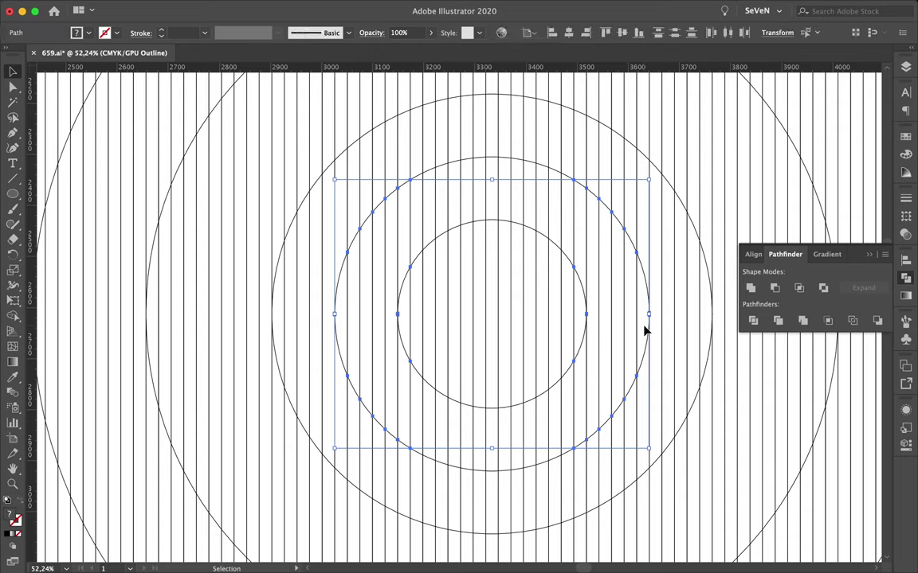
{"action": "left_click", "coordinate": [410, 323]}
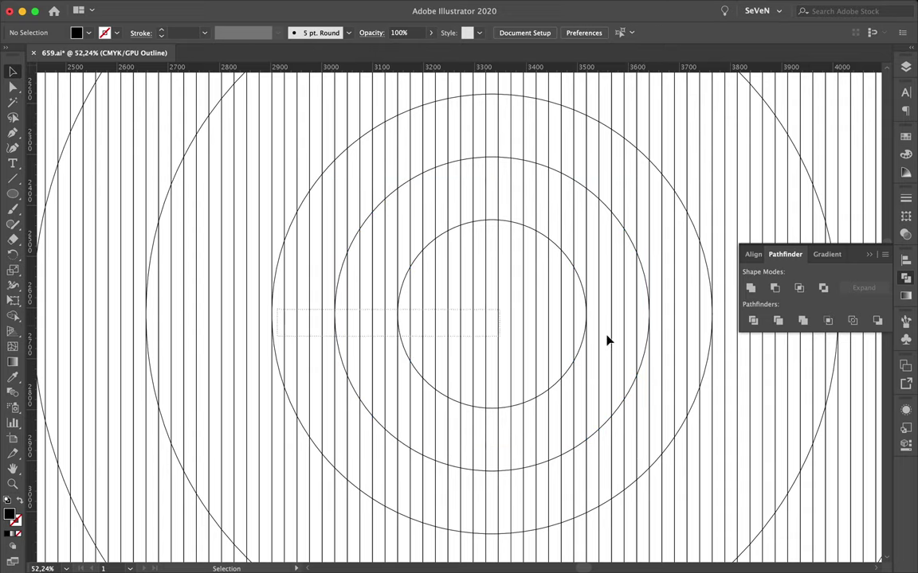
{"action": "left_click", "coordinate": [704, 332]}
{"action": "key", "text": "v"}
{"action": "left_click", "coordinate": [154, 313]}
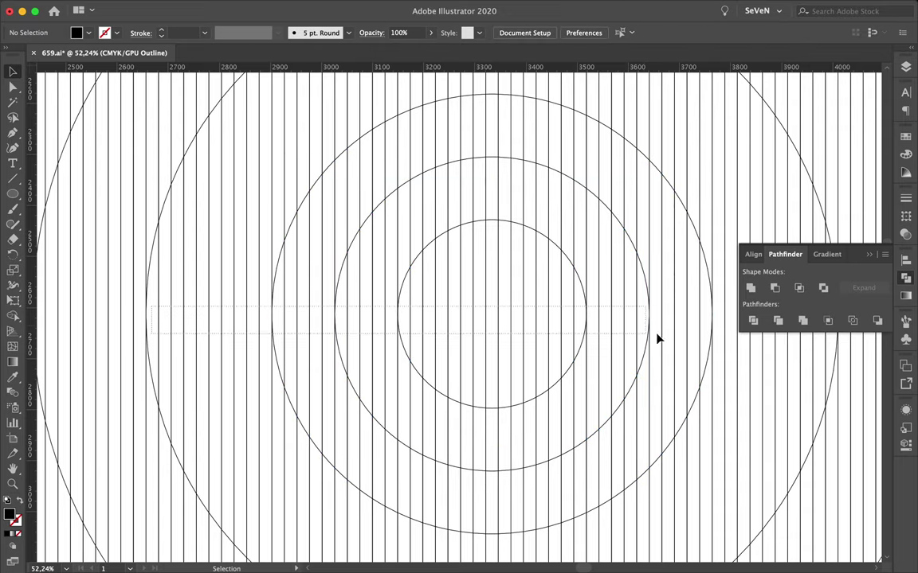
{"action": "left_click_drag", "start_coordinate": [657, 339], "coordinate": [658, 339]}
{"action": "scroll", "coordinate": [649, 311], "scroll_direction": "down", "scroll_amount": 5}
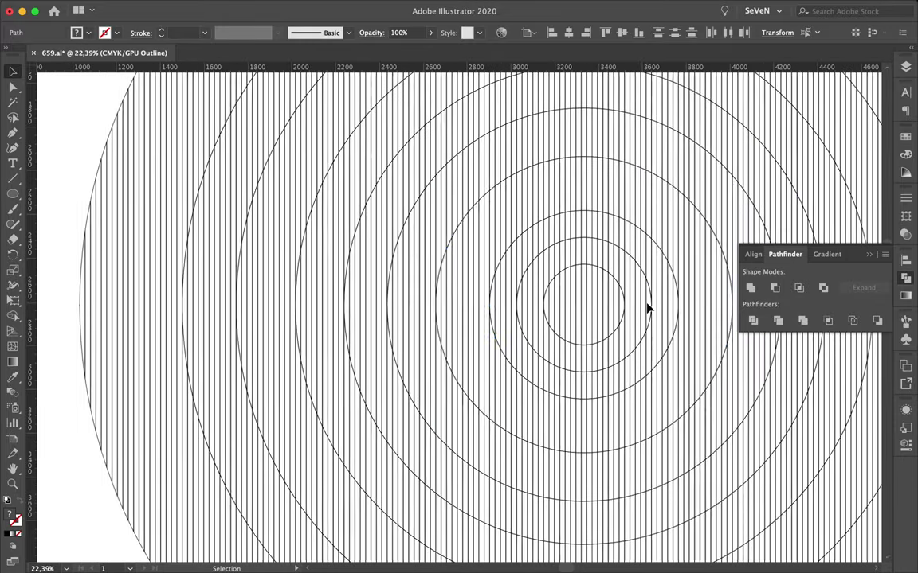
{"action": "scroll", "coordinate": [649, 309], "scroll_direction": "down", "scroll_amount": 3}
Pan across the artwork, selecting individual circle groups up to the large circle group.
{"action": "left_click", "coordinate": [561, 262]}
{"action": "scroll", "coordinate": [560, 263], "scroll_direction": "up", "scroll_amount": 3}
{"action": "scroll", "coordinate": [560, 265], "scroll_direction": "up", "scroll_amount": 2}
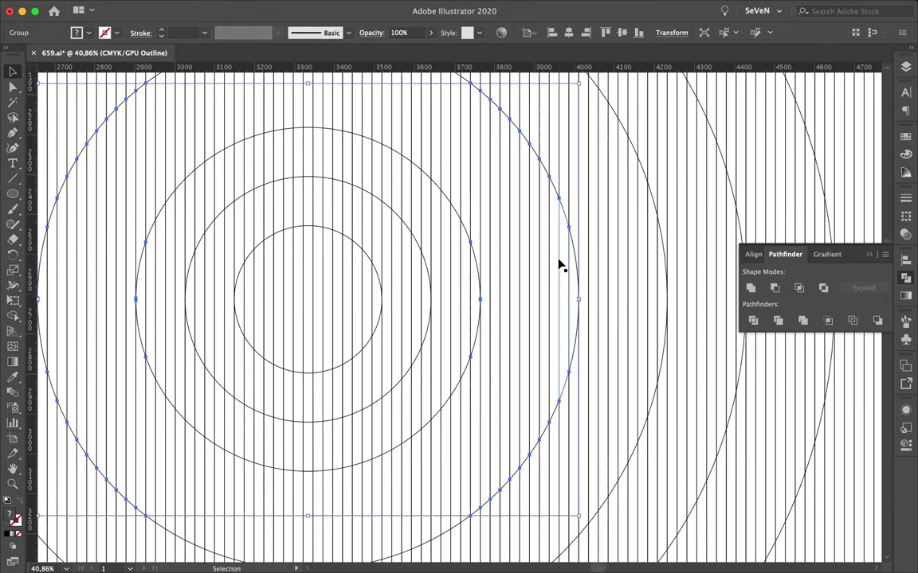
{"action": "scroll", "coordinate": [477, 269], "scroll_direction": "down", "scroll_amount": 4}
{"action": "left_click", "coordinate": [520, 272]}
{"action": "left_click", "coordinate": [598, 285]}
{"action": "scroll", "coordinate": [593, 295], "scroll_direction": "up", "scroll_amount": 5}
{"action": "scroll", "coordinate": [35, 328], "scroll_direction": "left", "scroll_amount": 2}
{"action": "scroll", "coordinate": [32, 329], "scroll_direction": "left", "scroll_amount": 2}
{"action": "scroll", "coordinate": [32, 328], "scroll_direction": "left", "scroll_amount": 1}
{"action": "scroll", "coordinate": [36, 328], "scroll_direction": "left", "scroll_amount": 5}
{"action": "scroll", "coordinate": [44, 327], "scroll_direction": "left", "scroll_amount": 4}
{"action": "scroll", "coordinate": [52, 326], "scroll_direction": "left", "scroll_amount": 4}
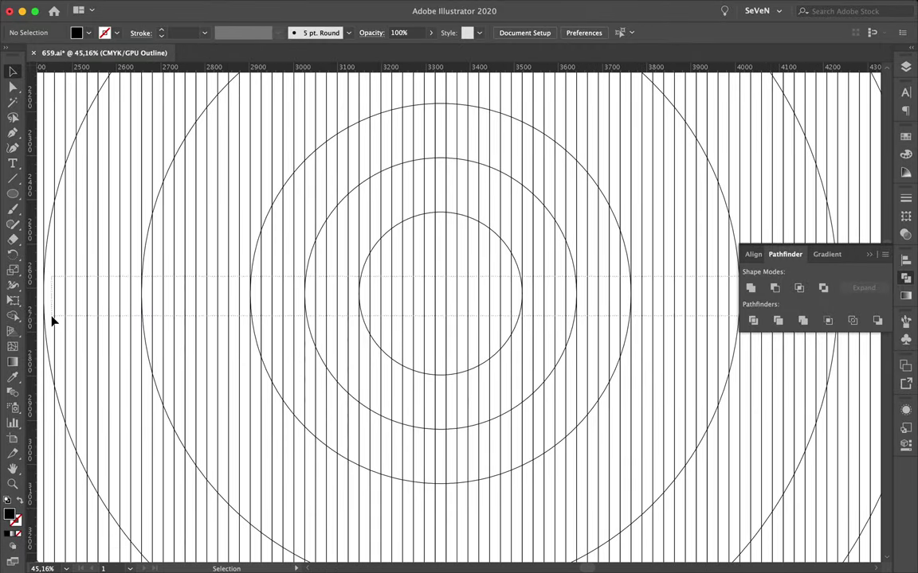
{"action": "left_click", "coordinate": [52, 320]}
{"action": "scroll", "coordinate": [184, 318], "scroll_direction": "down", "scroll_amount": 4}
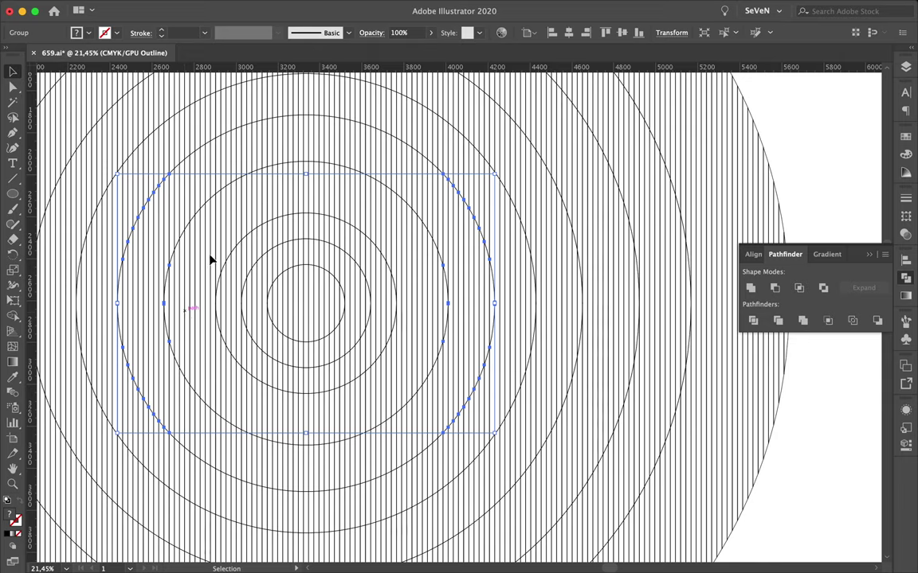
With Direct Selection, pick a small ring path piece, then the middle circle path.
{"action": "key", "text": "a"}
{"action": "left_click", "coordinate": [269, 215]}
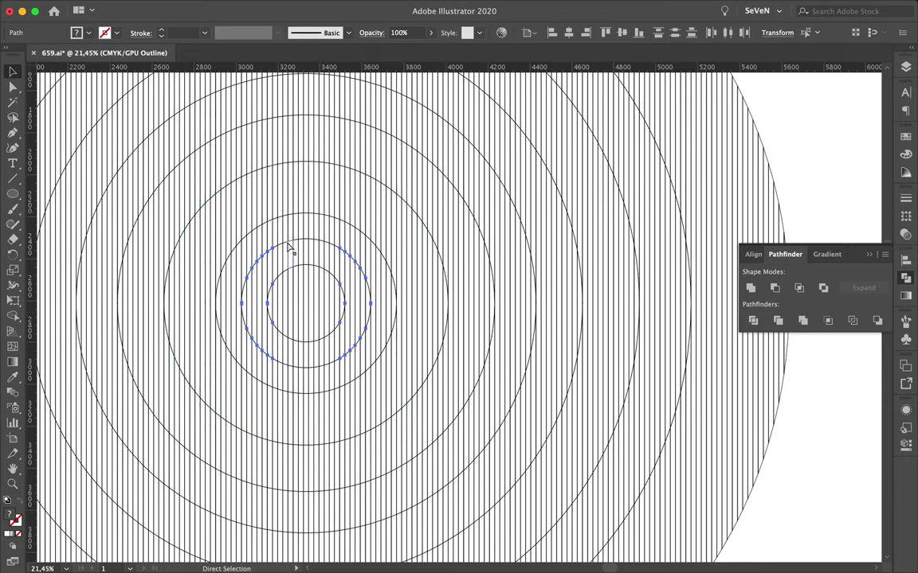
{"action": "left_click", "coordinate": [262, 295]}
{"action": "scroll", "coordinate": [257, 295], "scroll_direction": "up", "scroll_amount": 3}
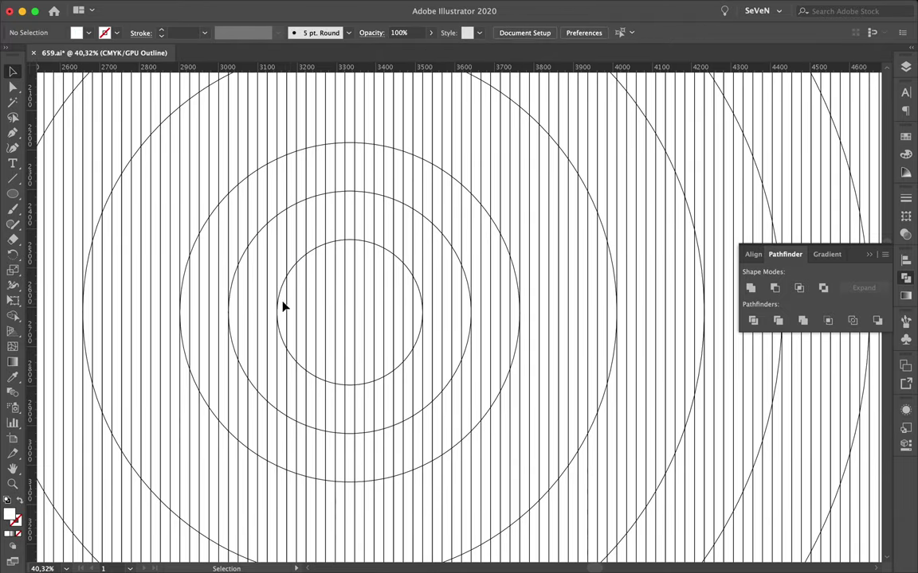
{"action": "left_click_drag", "start_coordinate": [467, 325], "coordinate": [293, 226]}
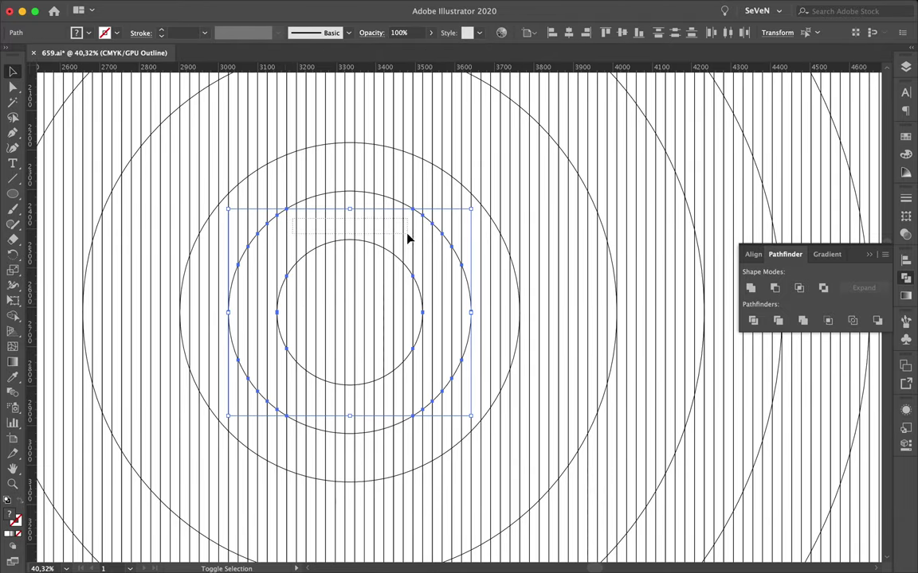
Marquee the upper and lower arcs of the two middle circles to select the whole ring.
{"action": "key", "text": "v"}
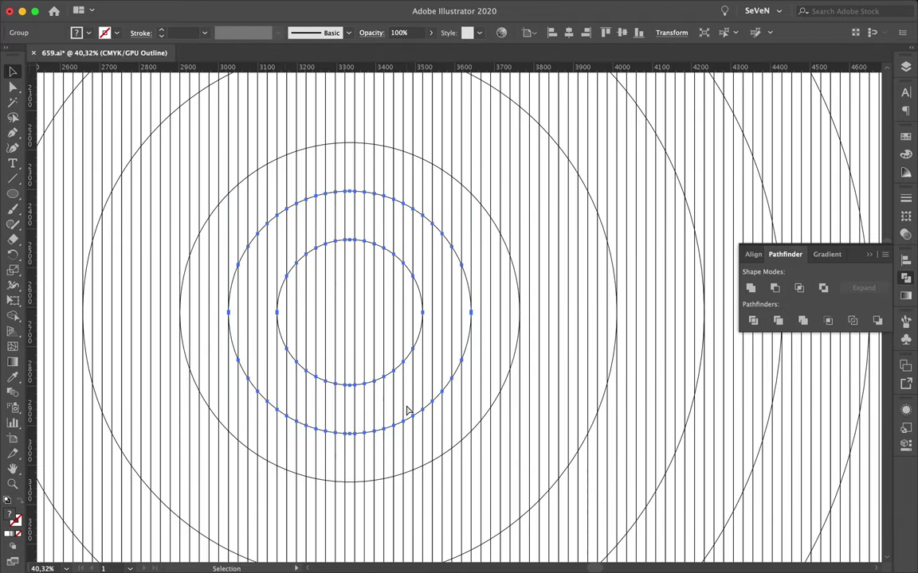
{"action": "left_click", "coordinate": [183, 317]}
{"action": "left_click_drag", "start_coordinate": [202, 318], "coordinate": [186, 304]}
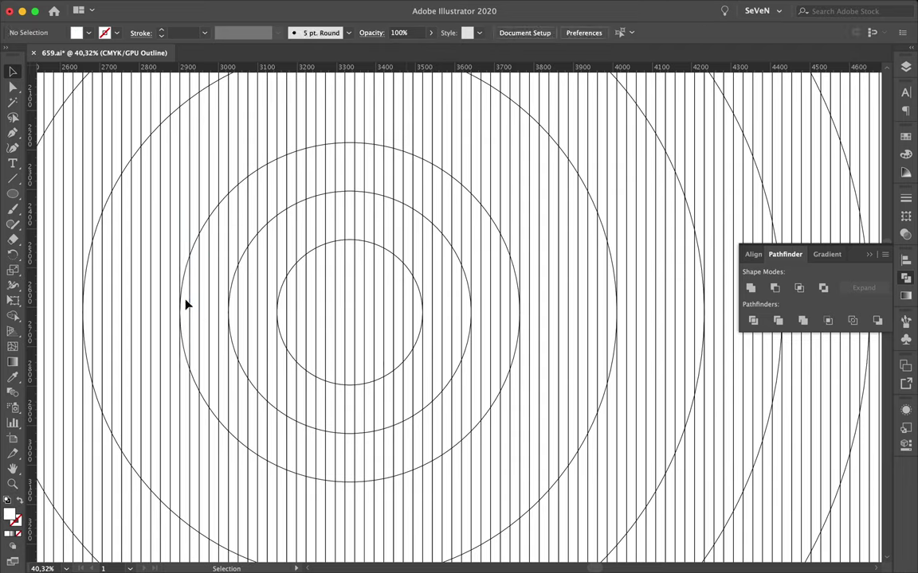
{"action": "left_click_drag", "start_coordinate": [514, 341], "coordinate": [500, 343]}
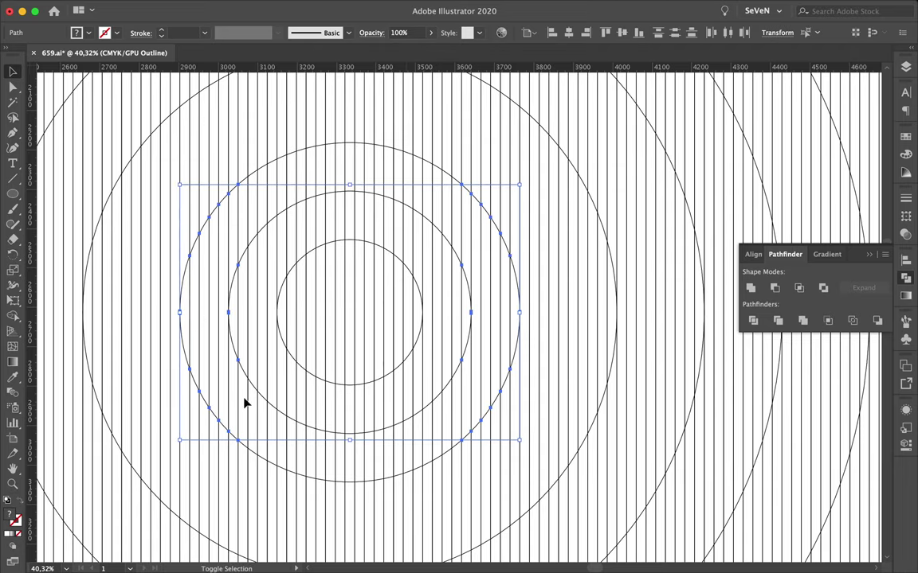
{"action": "left_click_drag", "start_coordinate": [456, 439], "coordinate": [457, 439]}
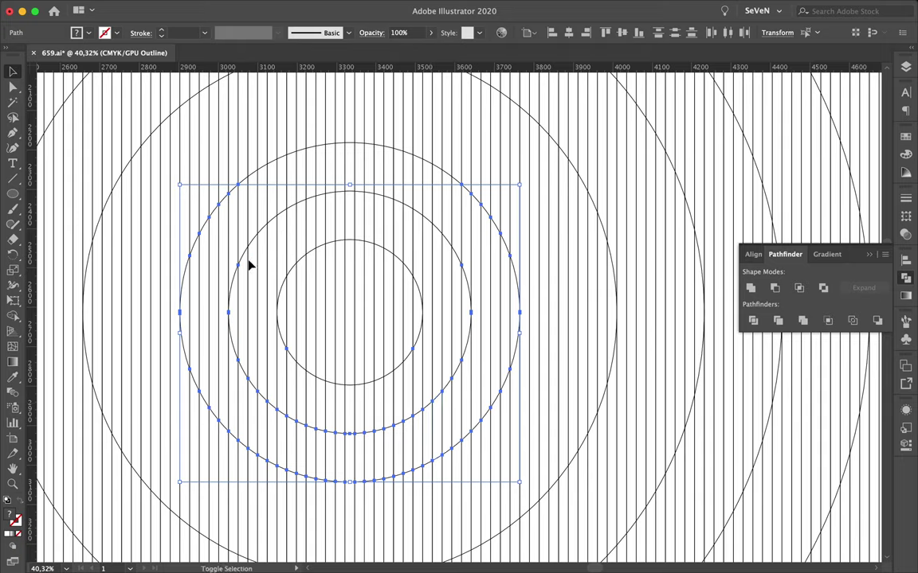
{"action": "mouse_move", "coordinate": [455, 205]}
{"action": "left_mouse_down"}
{"action": "mouse_move", "coordinate": [459, 188]}
{"action": "mouse_move", "coordinate": [557, 179]}
{"action": "left_mouse_up"}
Group the selected middle ring pieces, preview them, and save the document.
{"action": "key", "text": "ctrl+g"}
{"action": "key", "text": "ctrl+y"}
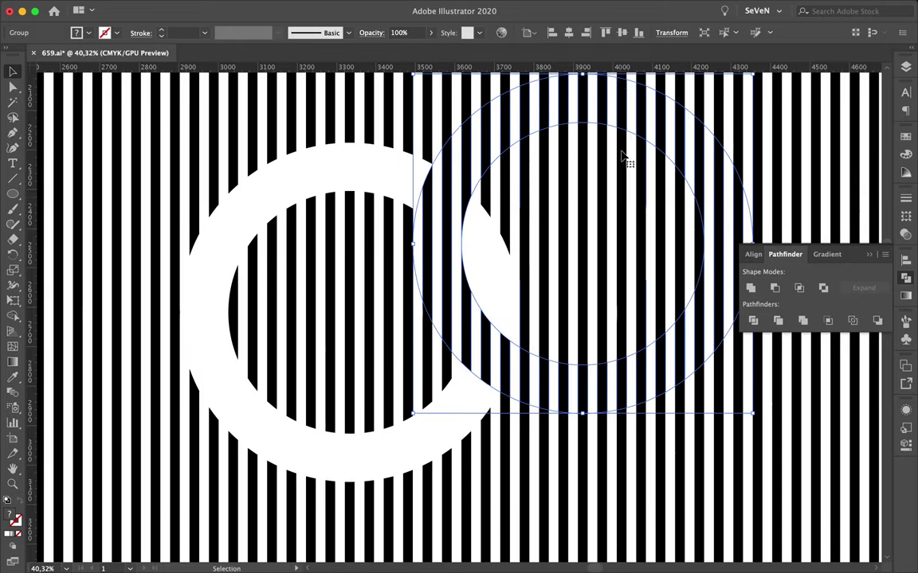
{"action": "key", "text": "ctrl+z"}
{"action": "scroll", "coordinate": [412, 274], "scroll_direction": "down", "scroll_amount": 3}
{"action": "key", "text": "ctrl+s"}
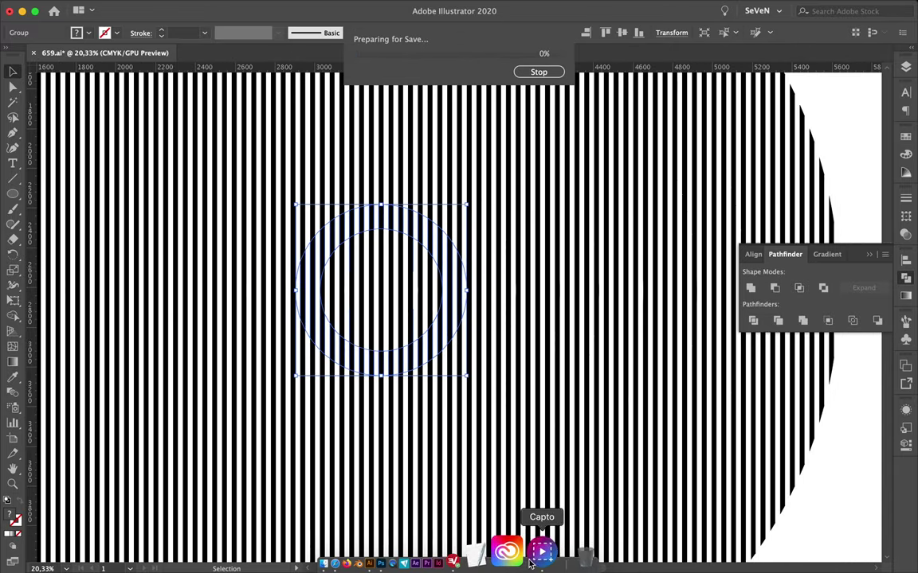
{"action": "left_click", "coordinate": [642, 7]}
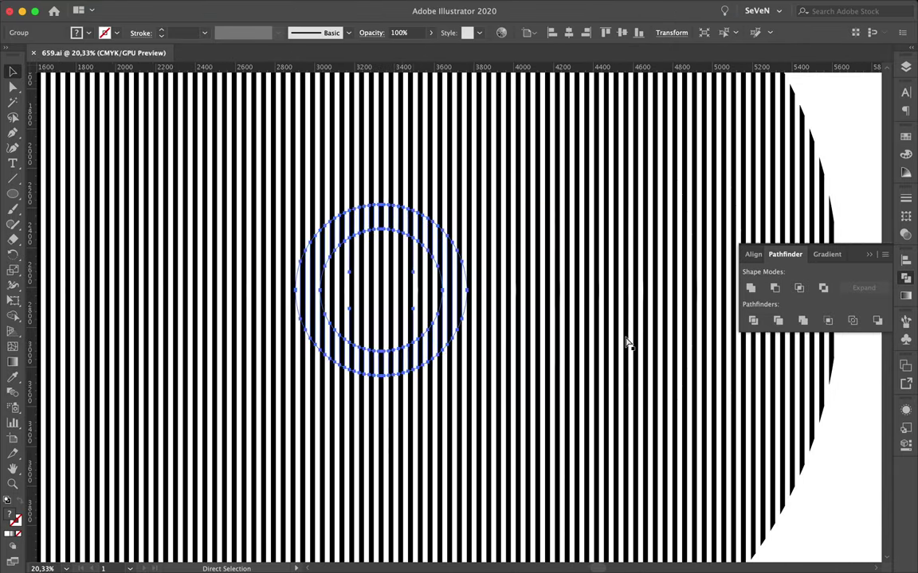
Select the left and right crescents plus top and bottom arcs of the next ring and group them.
{"action": "key", "text": "v"}
{"action": "left_click", "coordinate": [296, 265]}
{"action": "key", "text": "ctrl+y"}
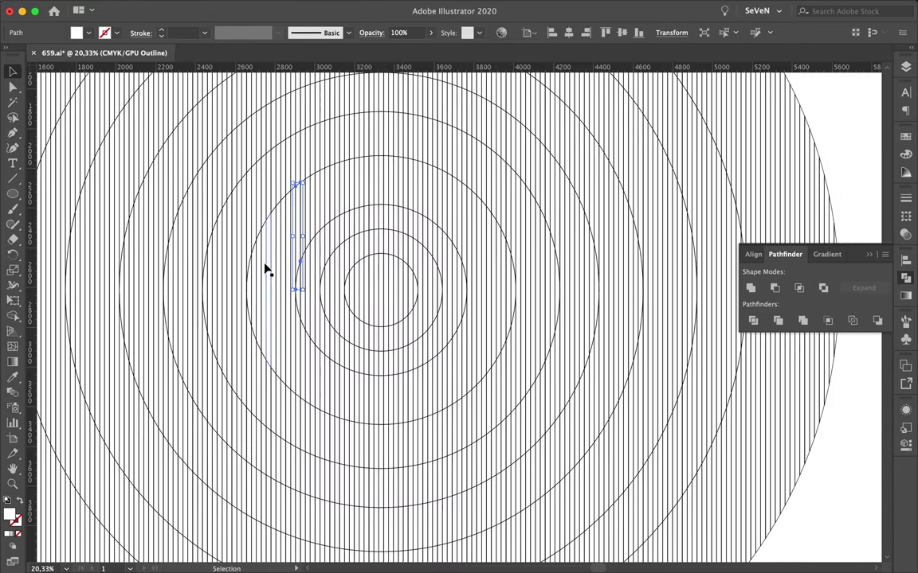
{"action": "left_click", "coordinate": [253, 255], "text": "shift"}
{"action": "left_click", "coordinate": [512, 303], "text": "shift"}
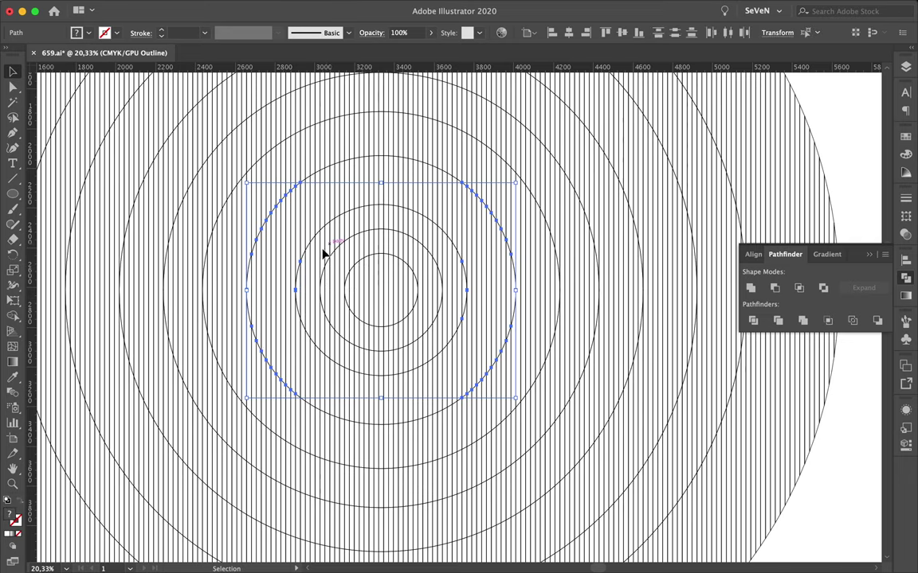
{"action": "left_click", "coordinate": [455, 197], "text": "shift"}
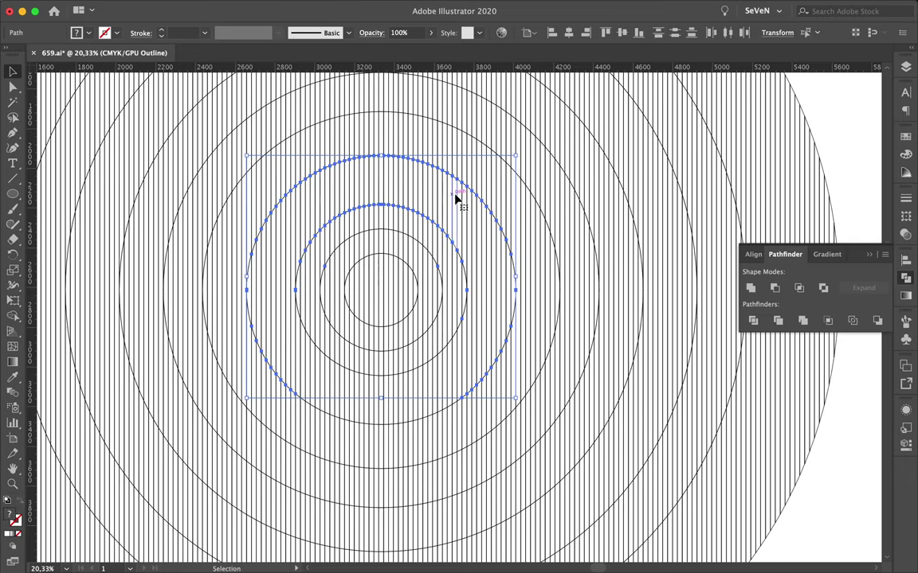
{"action": "left_click", "coordinate": [459, 385], "text": "shift"}
{"action": "key", "text": "ctrl+g"}
Test-drag the new ring group in Preview, then undo the move and return to Outline view.
{"action": "key", "text": "ctrl+y"}
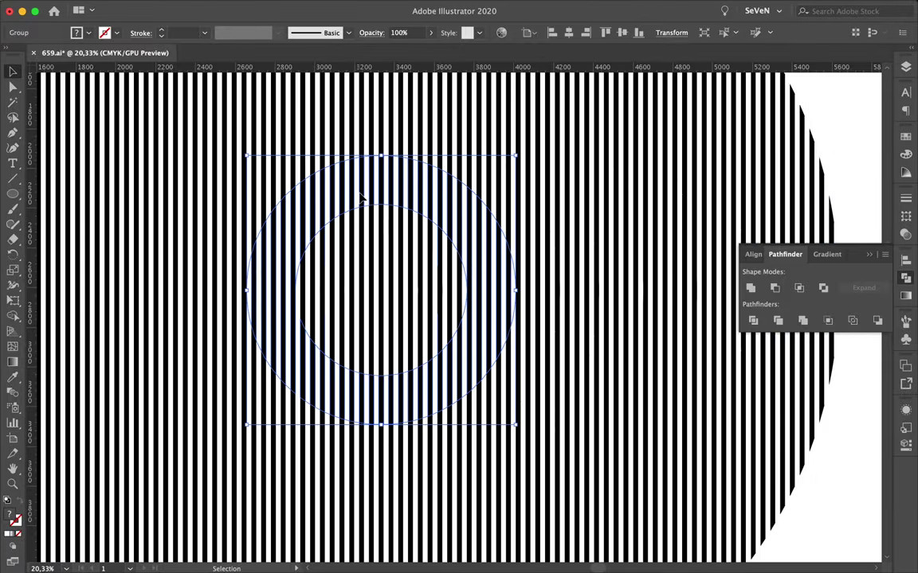
{"action": "left_click_drag", "start_coordinate": [361, 196], "coordinate": [380, 254]}
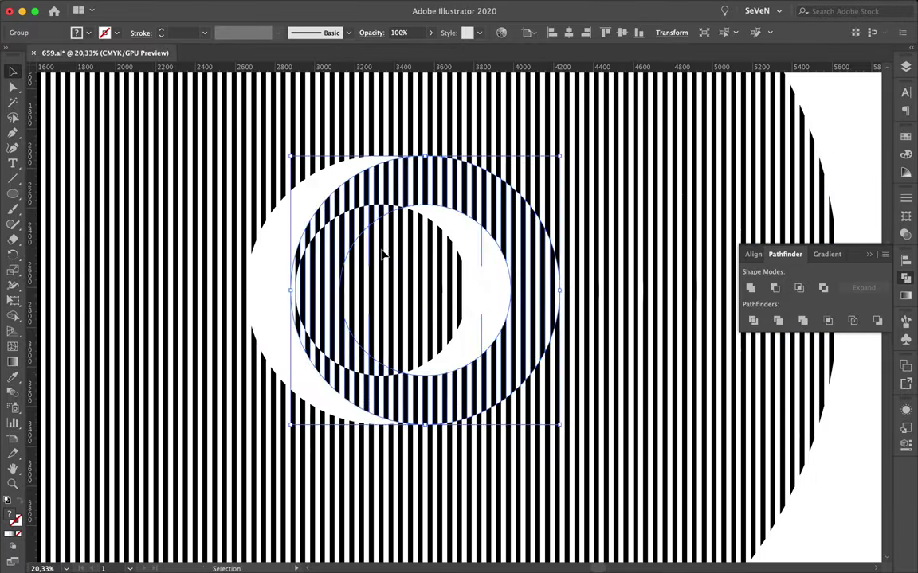
{"action": "mouse_move", "coordinate": [383, 254]}
{"action": "left_mouse_down"}
{"action": "mouse_move", "coordinate": [310, 386]}
{"action": "mouse_move", "coordinate": [596, 424]}
{"action": "left_mouse_up"}
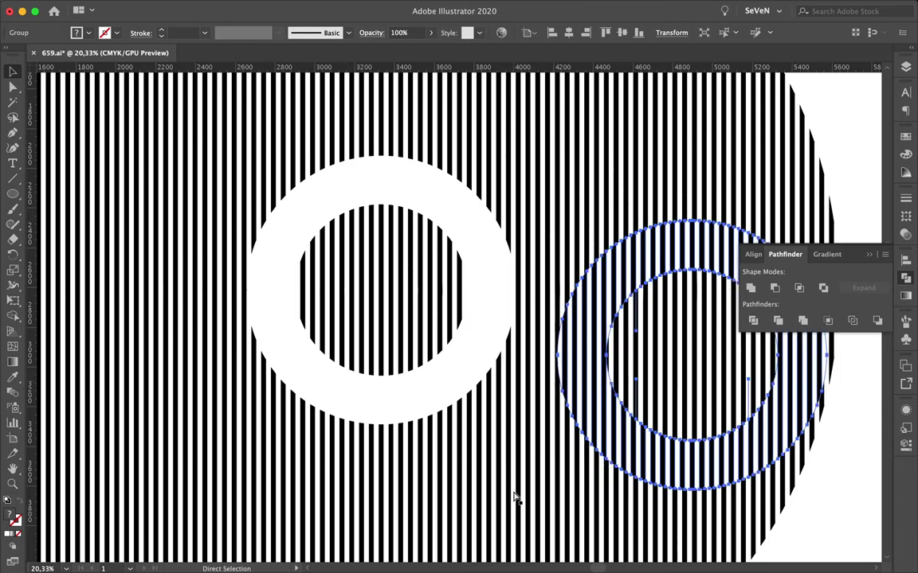
{"action": "key", "text": "ctrl+z"}
{"action": "key", "text": "ctrl+y"}
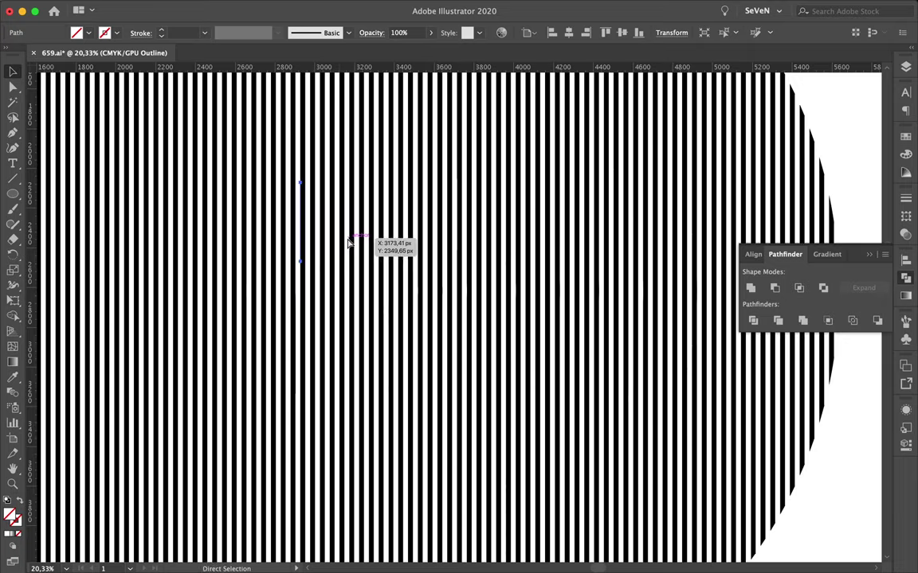
Select the left and right crescents and the top and lower arcs of the next ring outward.
{"action": "key", "text": "ctrl+y"}
{"action": "key", "text": "ctrl+y"}
{"action": "left_click", "coordinate": [207, 316]}
{"action": "left_click", "coordinate": [462, 266]}
{"action": "left_click", "coordinate": [557, 297]}
{"action": "scroll", "coordinate": [504, 256], "scroll_direction": "up", "scroll_amount": 3}
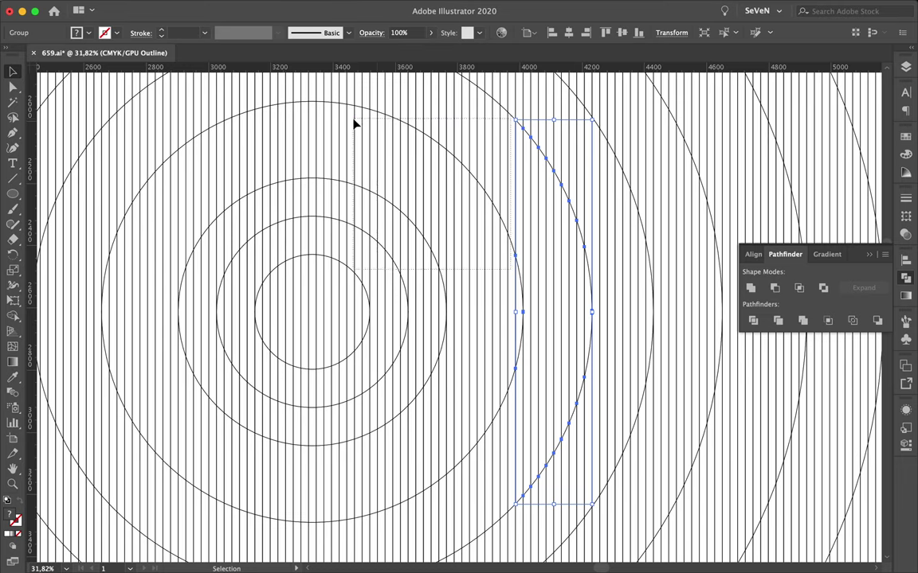
{"action": "mouse_move", "coordinate": [355, 124]}
{"action": "left_mouse_down"}
{"action": "mouse_move", "coordinate": [378, 129]}
{"action": "mouse_move", "coordinate": [212, 117]}
{"action": "left_mouse_up"}
{"action": "left_click_drag", "start_coordinate": [135, 104], "coordinate": [137, 117]}
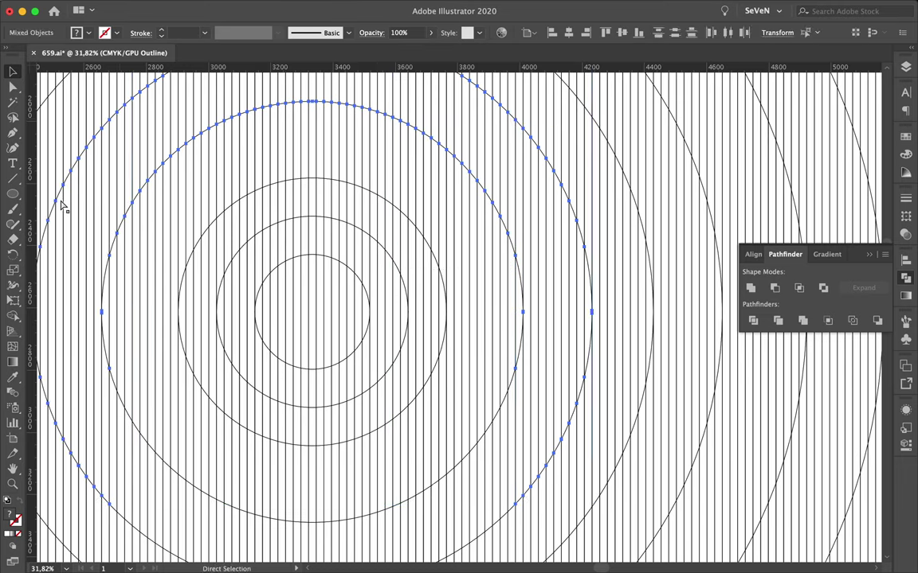
{"action": "left_click_drag", "start_coordinate": [515, 467], "coordinate": [515, 467]}
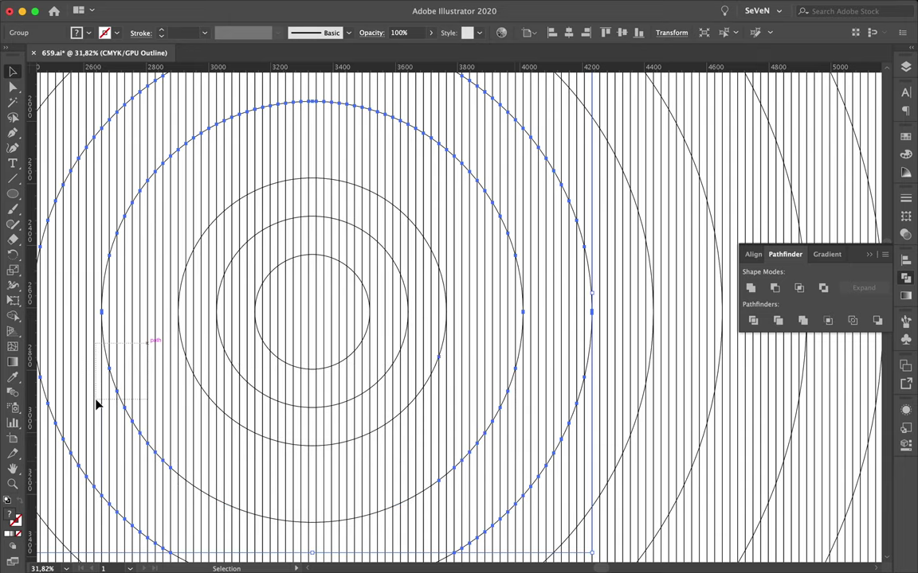
{"action": "mouse_move", "coordinate": [177, 454]}
{"action": "left_mouse_down"}
{"action": "mouse_move", "coordinate": [427, 511]}
{"action": "mouse_move", "coordinate": [462, 478]}
{"action": "left_mouse_up"}
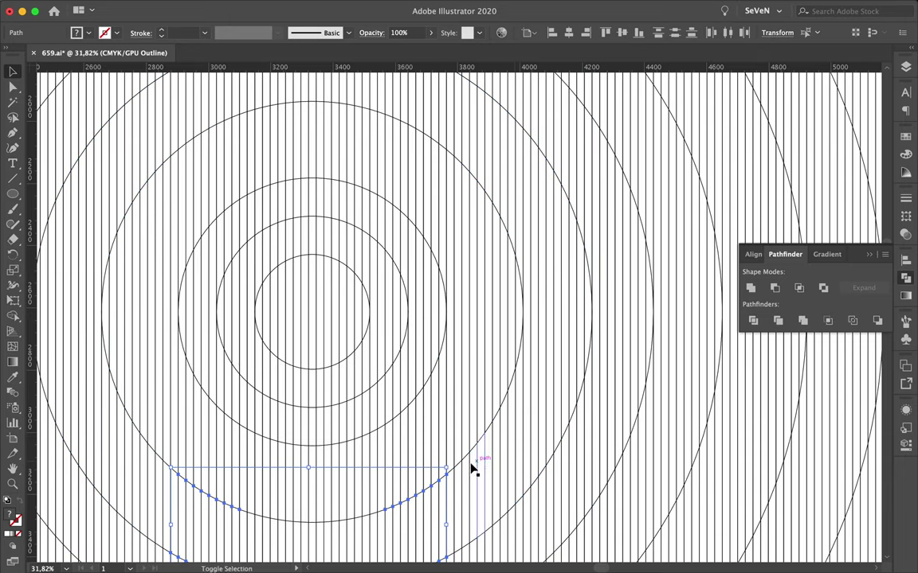
{"action": "scroll", "coordinate": [293, 467], "scroll_direction": "down", "scroll_amount": 3}
{"action": "scroll", "coordinate": [410, 499], "scroll_direction": "down", "scroll_amount": 3}
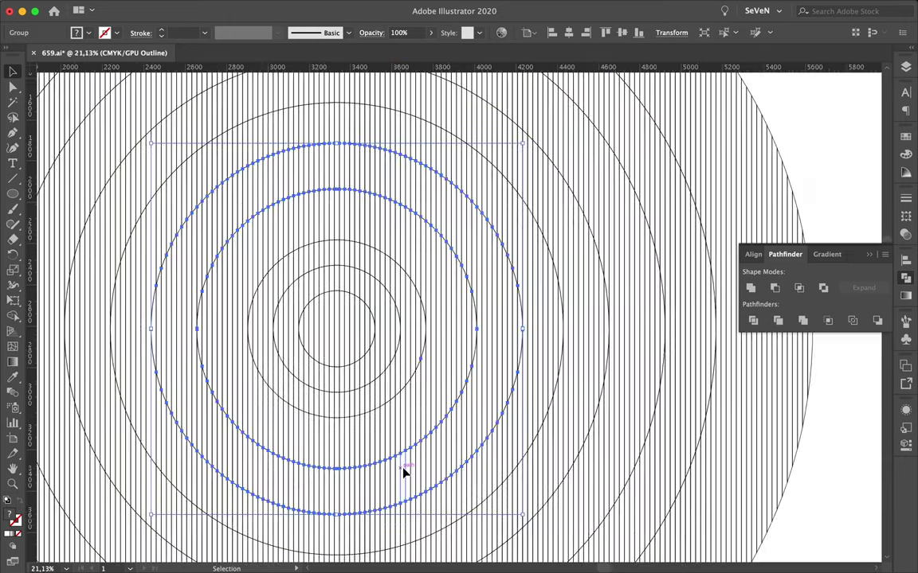
{"action": "scroll", "coordinate": [404, 473], "scroll_direction": "down", "scroll_amount": 5}
Group the ring pieces, test-drag the group right several times, and undo it back to centre.
{"action": "key", "text": "super+y"}
{"action": "mouse_move", "coordinate": [439, 468]}
{"action": "left_mouse_down"}
{"action": "mouse_move", "coordinate": [613, 456]}
{"action": "mouse_move", "coordinate": [609, 513]}
{"action": "mouse_move", "coordinate": [415, 475]}
{"action": "mouse_move", "coordinate": [770, 457]}
{"action": "left_mouse_up"}
{"action": "scroll", "coordinate": [438, 490], "scroll_direction": "up", "scroll_amount": 3}
{"action": "key", "text": "super+z"}
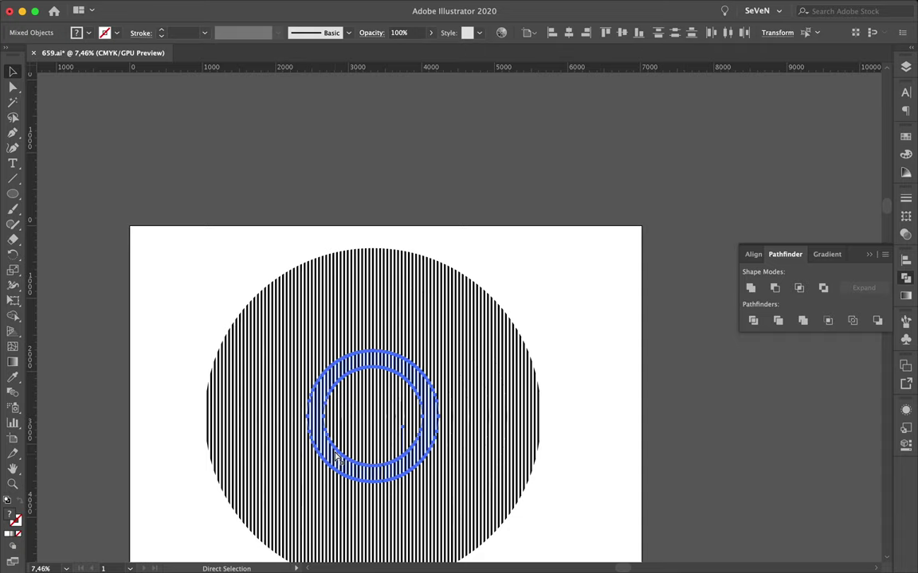
{"action": "left_click_drag", "start_coordinate": [373, 468], "coordinate": [698, 470]}
{"action": "key", "text": "super+z"}
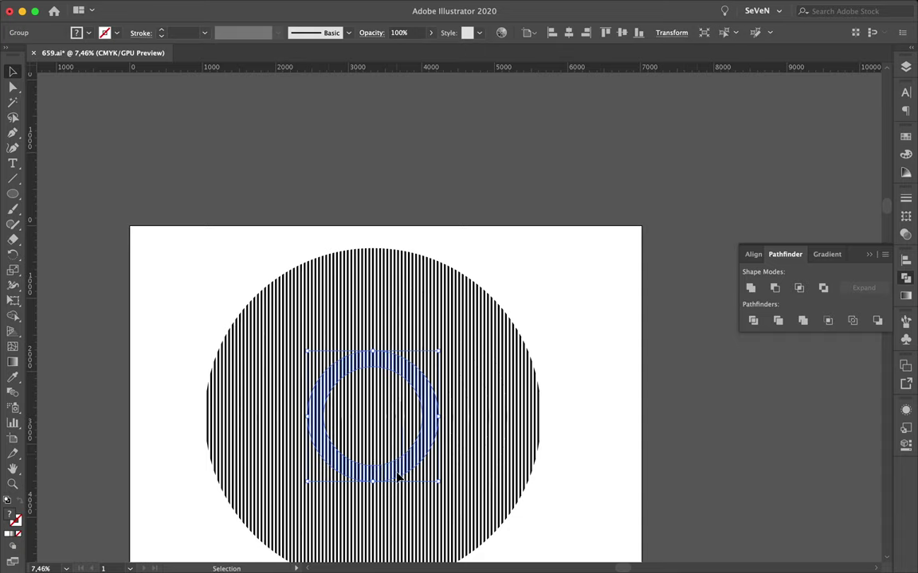
{"action": "left_click_drag", "start_coordinate": [342, 473], "coordinate": [701, 473]}
{"action": "key", "text": "super+z"}
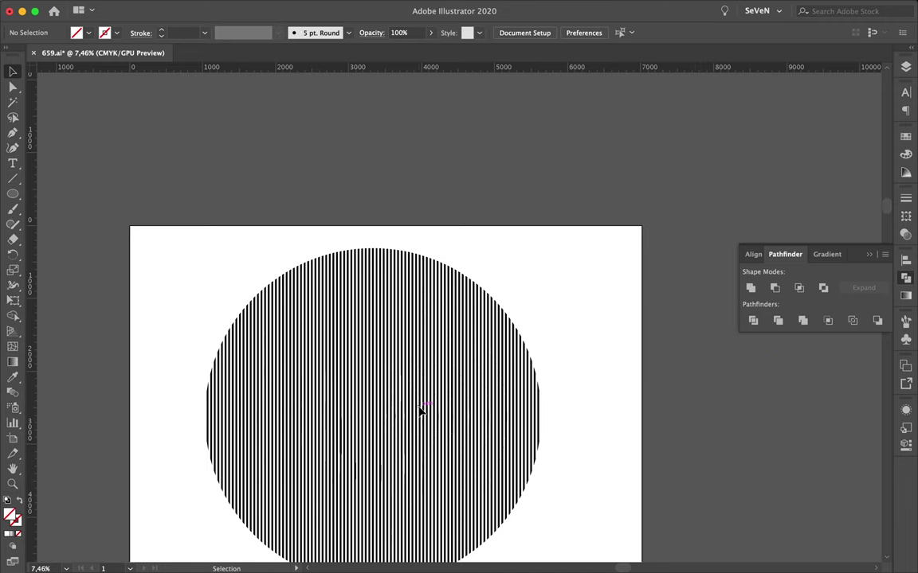
{"action": "key", "text": "super+y"}
{"action": "scroll", "coordinate": [344, 402], "scroll_direction": "up", "scroll_amount": 2}
{"action": "left_click", "coordinate": [270, 416]}
Select the left, right and two large upper arcs of the larger ring.
{"action": "scroll", "coordinate": [304, 423], "scroll_direction": "up", "scroll_amount": 2}
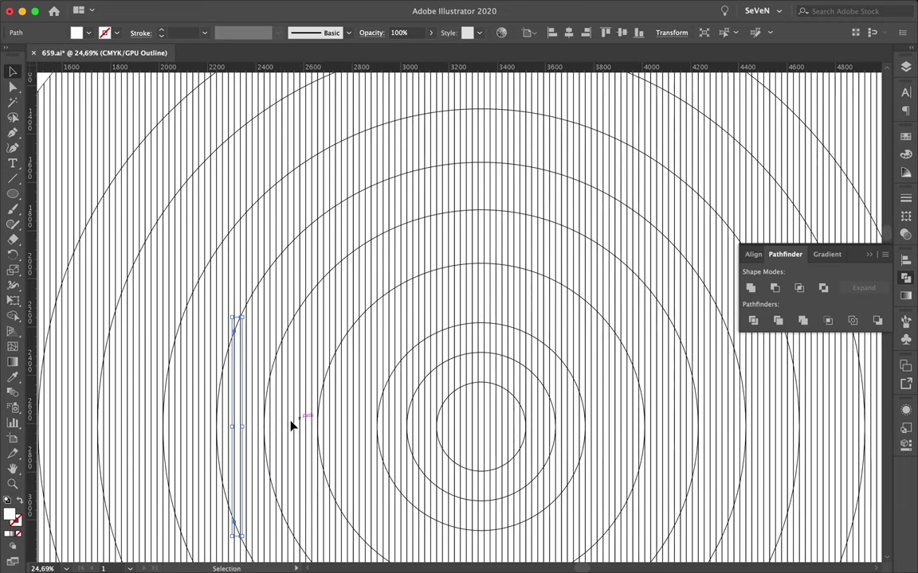
{"action": "left_click", "coordinate": [218, 438]}
{"action": "left_click_drag", "start_coordinate": [634, 416], "coordinate": [743, 450]}
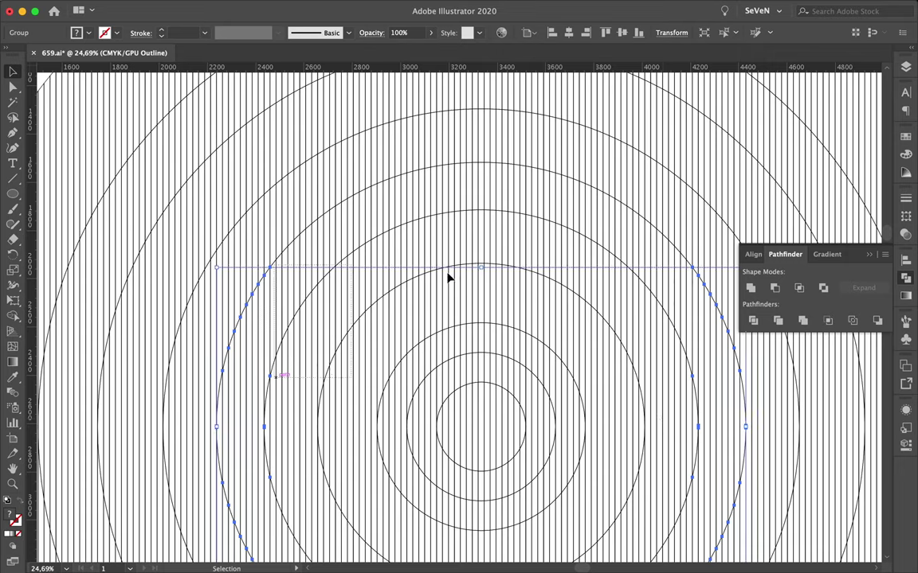
{"action": "left_click", "coordinate": [318, 302], "text": "shift"}
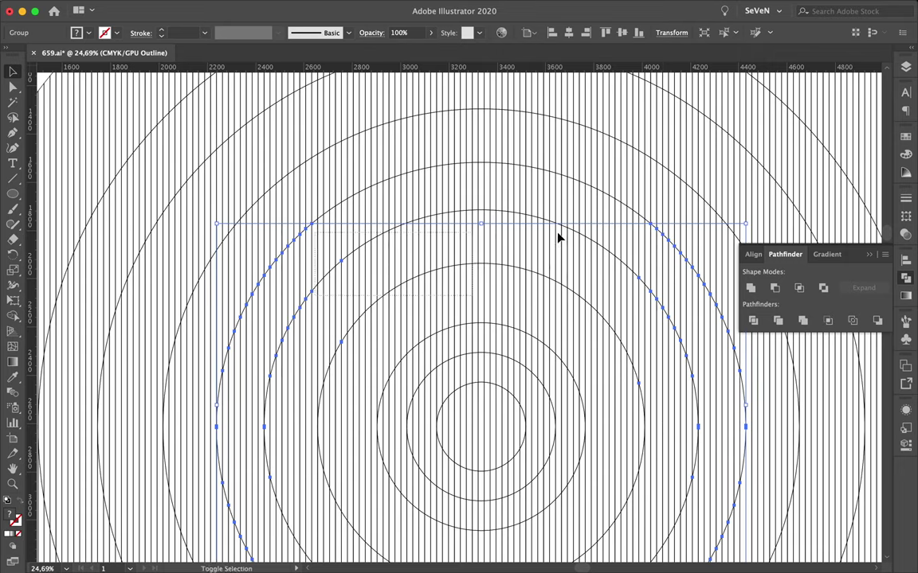
{"action": "left_click", "coordinate": [298, 294]}
{"action": "left_click_drag", "start_coordinate": [269, 320], "coordinate": [471, 307]}
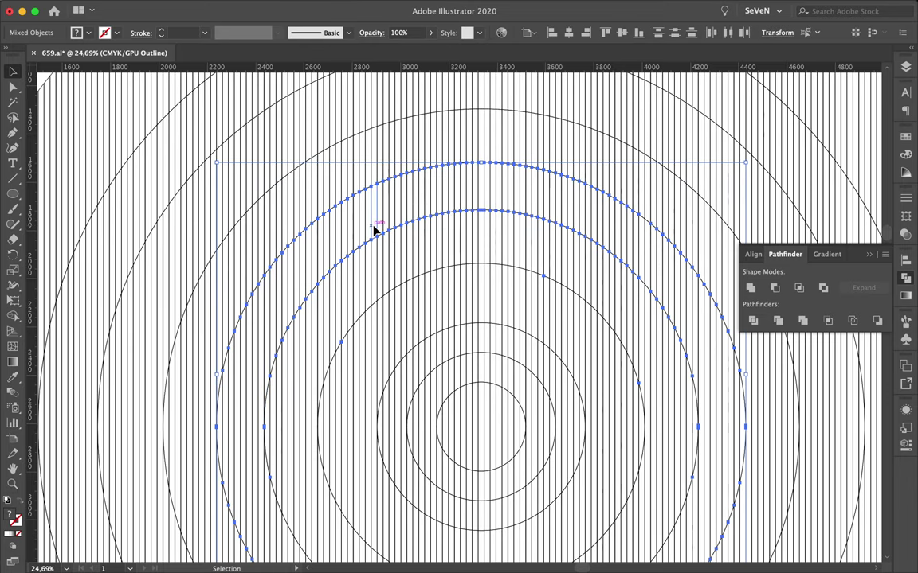
Add the lower arc pieces to complete the ring selection and switch to Preview.
{"action": "scroll", "coordinate": [395, 262], "scroll_direction": "down", "scroll_amount": 5}
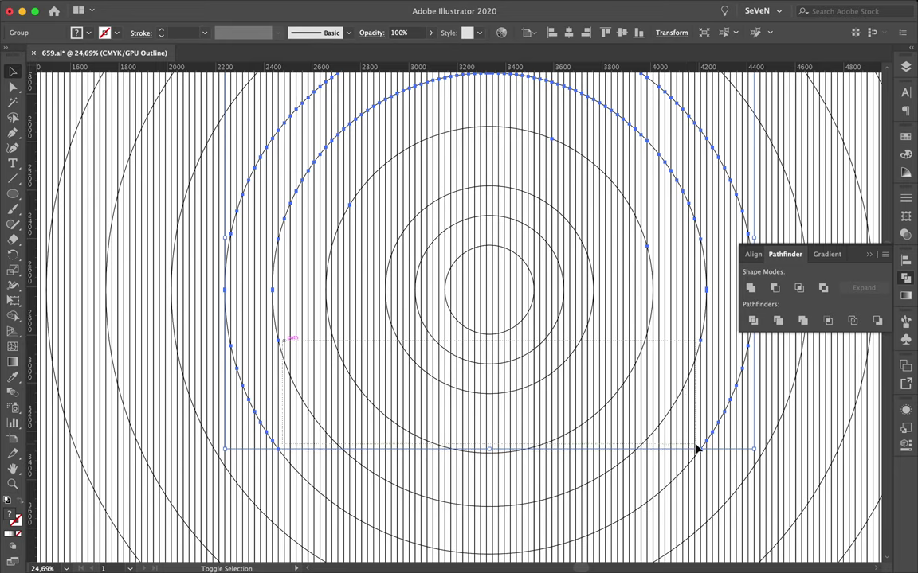
{"action": "left_click_drag", "start_coordinate": [696, 447], "coordinate": [341, 442]}
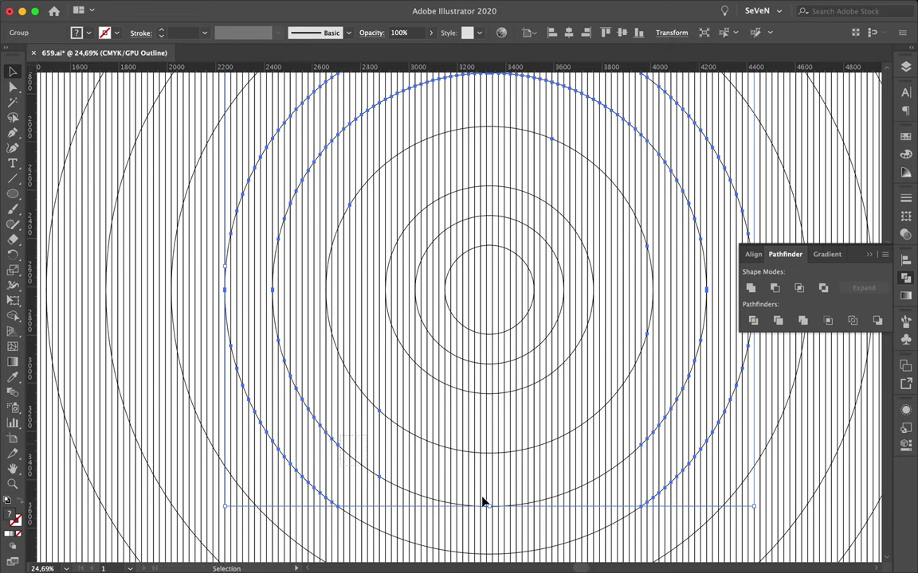
{"action": "left_click_drag", "start_coordinate": [638, 501], "coordinate": [640, 502]}
{"action": "left_click", "coordinate": [434, 494]}
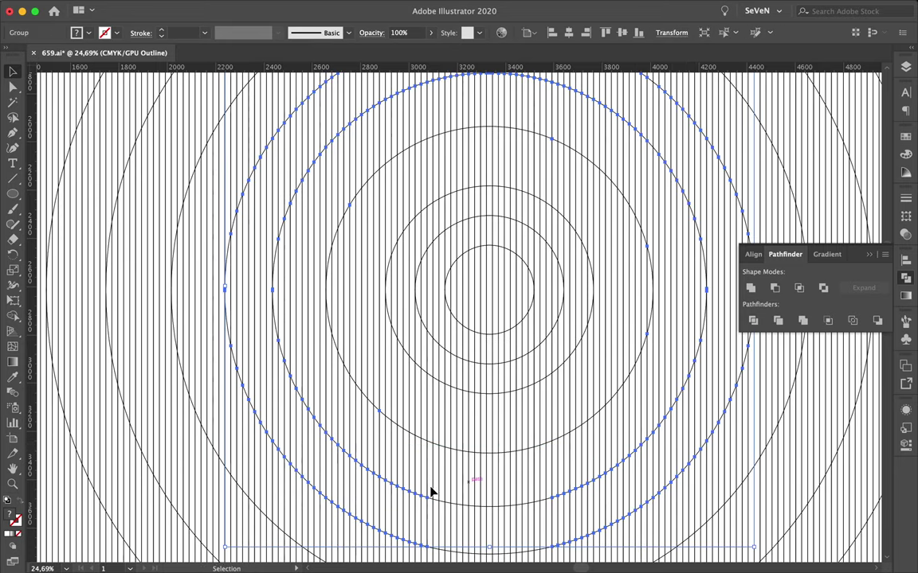
{"action": "key", "text": "ctrl+y"}
{"action": "scroll", "coordinate": [535, 498], "scroll_direction": "down", "scroll_amount": 3}
{"action": "scroll", "coordinate": [535, 500], "scroll_direction": "down", "scroll_amount": 3}
{"action": "scroll", "coordinate": [535, 500], "scroll_direction": "down", "scroll_amount": 10}
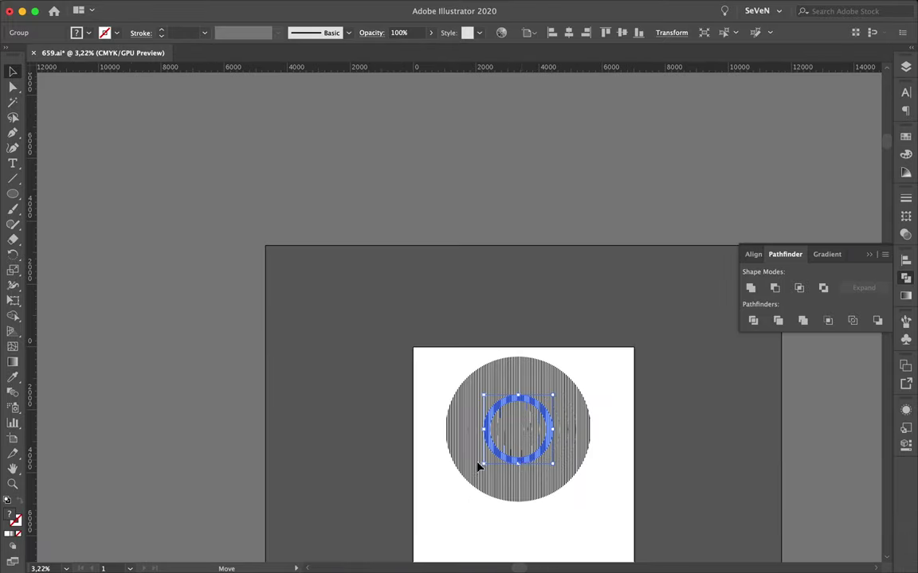
{"action": "left_click_drag", "start_coordinate": [524, 469], "coordinate": [380, 476]}
{"action": "scroll", "coordinate": [382, 477], "scroll_direction": "up", "scroll_amount": 7}
{"action": "key", "text": "ctrl+z"}
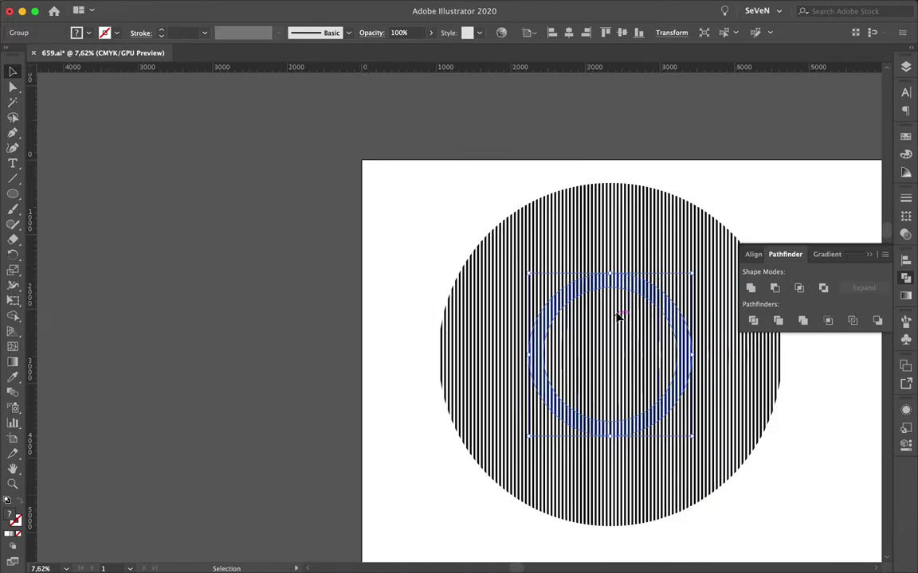
{"action": "scroll", "coordinate": [606, 295], "scroll_direction": "up", "scroll_amount": 3}
{"action": "key", "text": "ctrl+shift+z"}
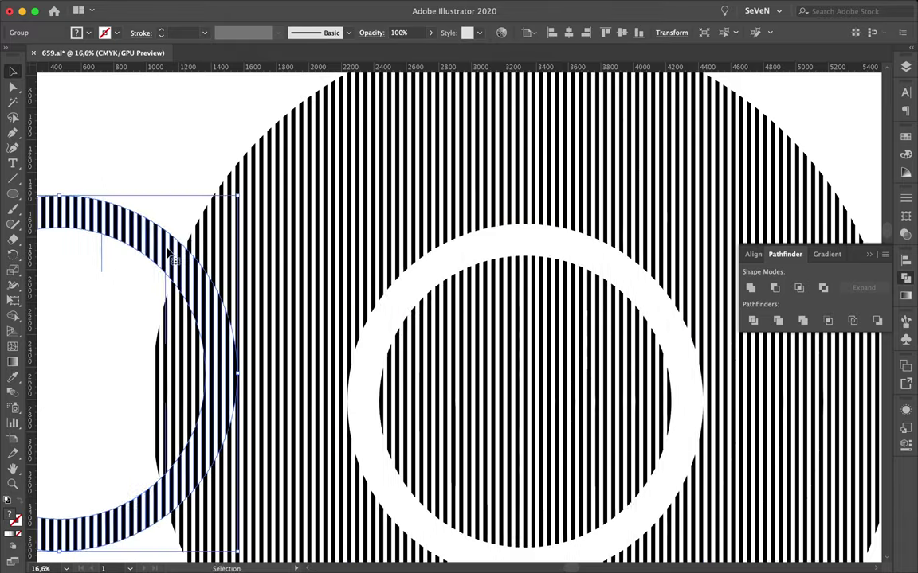
{"action": "key", "text": "ctrl+z"}
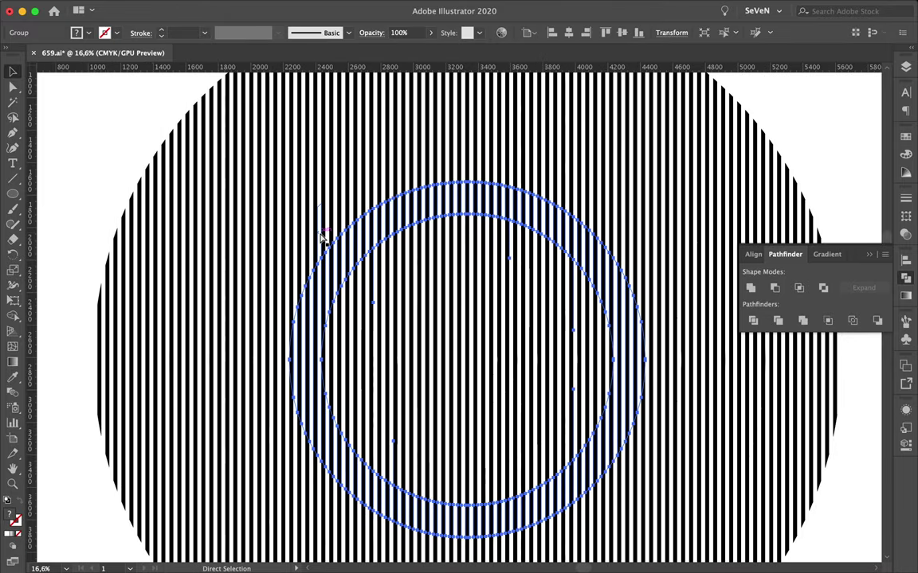
{"action": "key", "text": "ctrl+shift+a"}
{"action": "key", "text": "ctrl+y"}
{"action": "scroll", "coordinate": [273, 394], "scroll_direction": "up", "scroll_amount": 2}
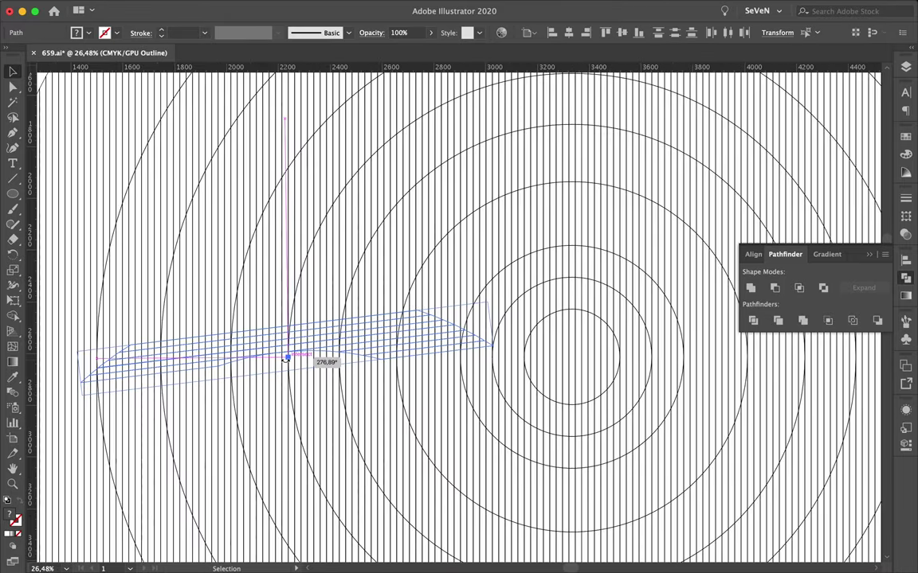
Shift-marquee the right-hand and upper arc pieces of the ring into one selection.
{"action": "scroll", "coordinate": [381, 373], "scroll_direction": "up", "scroll_amount": 2}
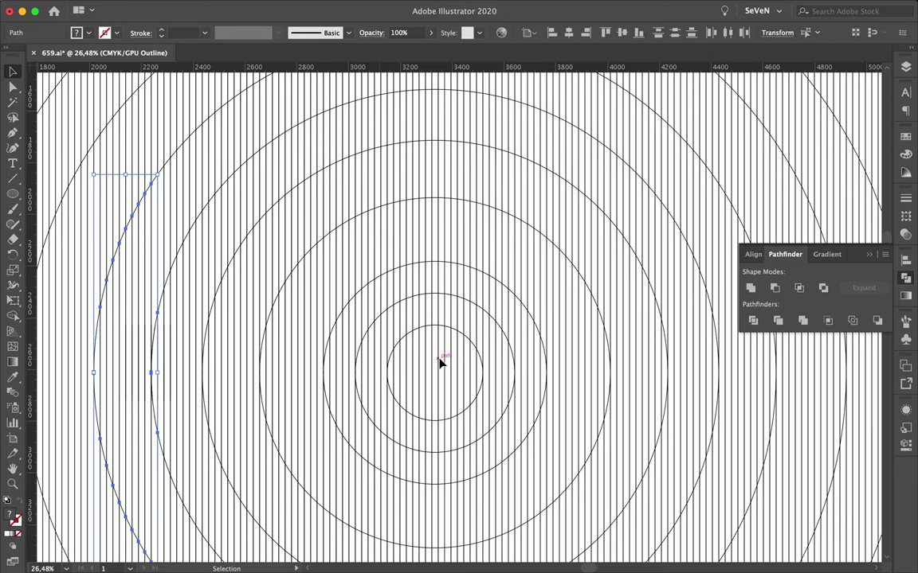
{"action": "scroll", "coordinate": [506, 375], "scroll_direction": "right", "scroll_amount": 2}
{"action": "left_click_drag", "start_coordinate": [718, 392], "coordinate": [716, 390]}
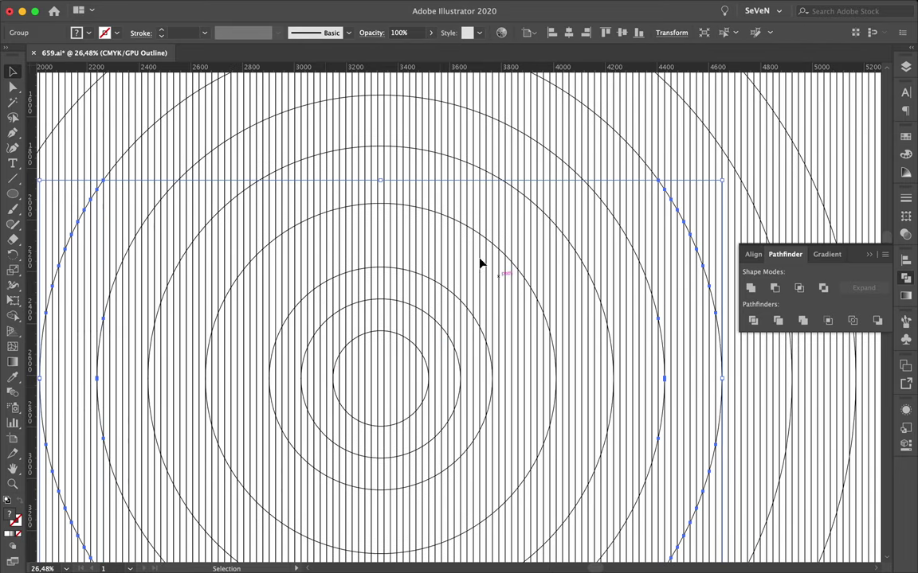
{"action": "left_click_drag", "start_coordinate": [579, 183], "coordinate": [580, 184]}
{"action": "scroll", "coordinate": [555, 197], "scroll_direction": "up", "scroll_amount": 2}
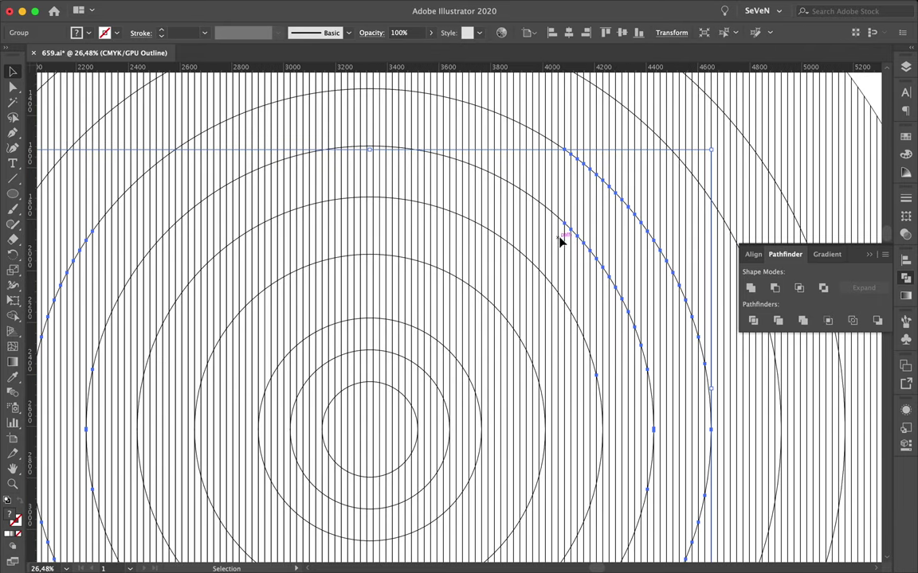
{"action": "left_click_drag", "start_coordinate": [435, 159], "coordinate": [432, 166]}
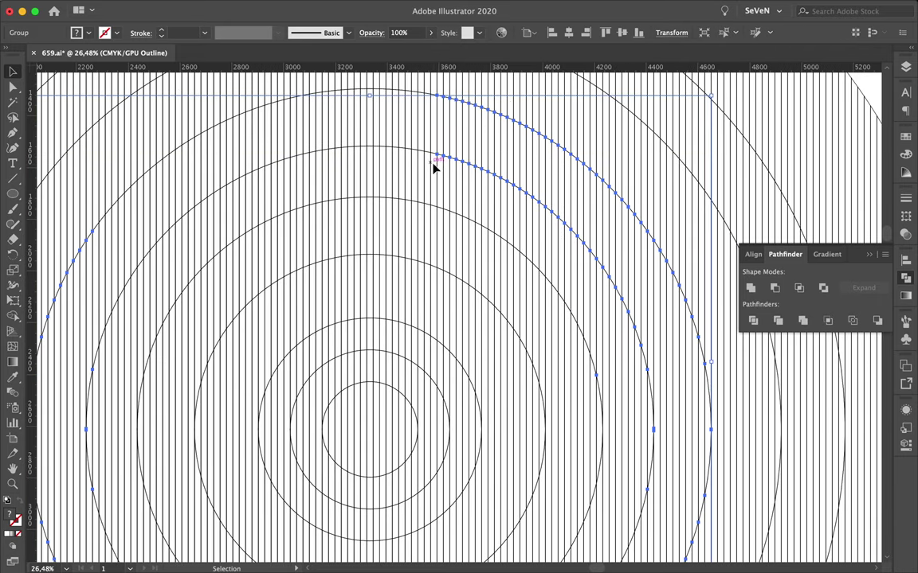
{"action": "left_click_drag", "start_coordinate": [199, 148], "coordinate": [193, 148]}
{"action": "left_click_drag", "start_coordinate": [187, 214], "coordinate": [134, 220]}
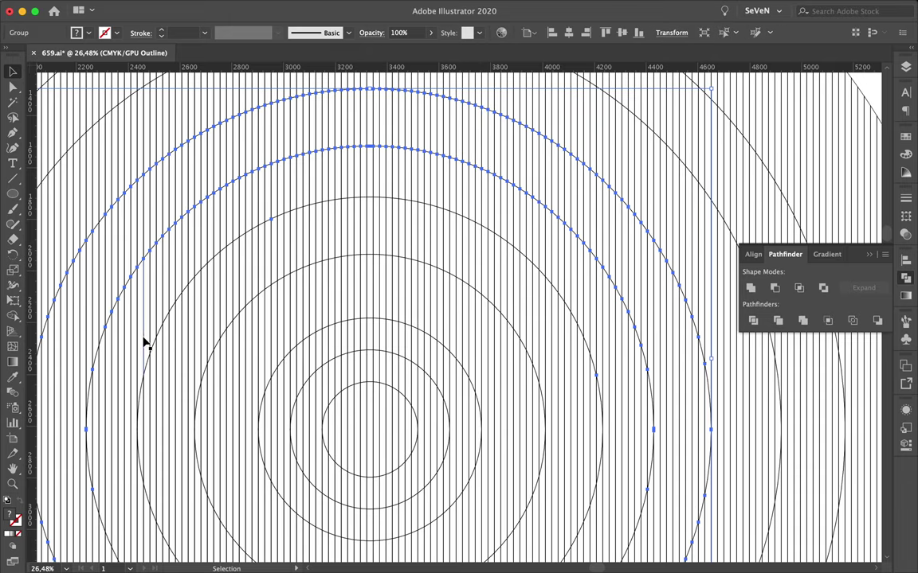
Clear the arc selection and marquee across the ring's left and lower arcs.
{"action": "left_click", "coordinate": [73, 363]}
{"action": "left_click_drag", "start_coordinate": [83, 415], "coordinate": [82, 443]}
{"action": "scroll", "coordinate": [87, 434], "scroll_direction": "down", "scroll_amount": 3}
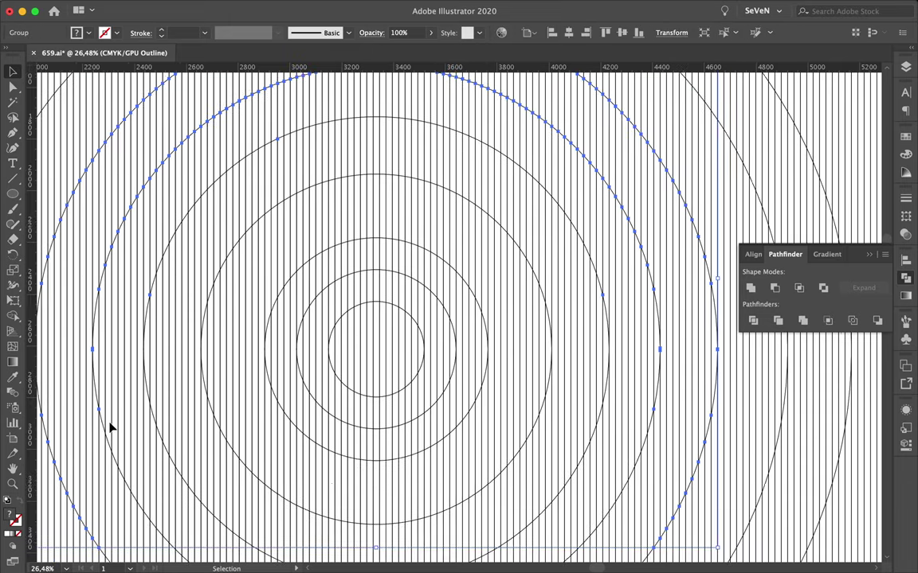
{"action": "left_click_drag", "start_coordinate": [107, 303], "coordinate": [177, 489]}
{"action": "scroll", "coordinate": [167, 430], "scroll_direction": "down", "scroll_amount": 3}
{"action": "left_click_drag", "start_coordinate": [250, 537], "coordinate": [528, 514]}
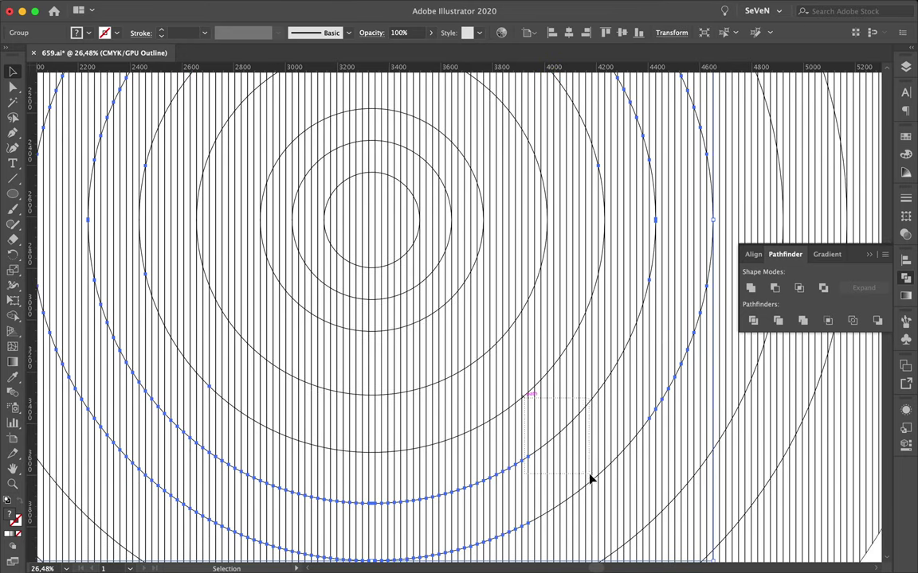
Test-move the gathered ring inside the striped circle in Preview, then undo the move.
{"action": "left_click_drag", "start_coordinate": [610, 314], "coordinate": [655, 391]}
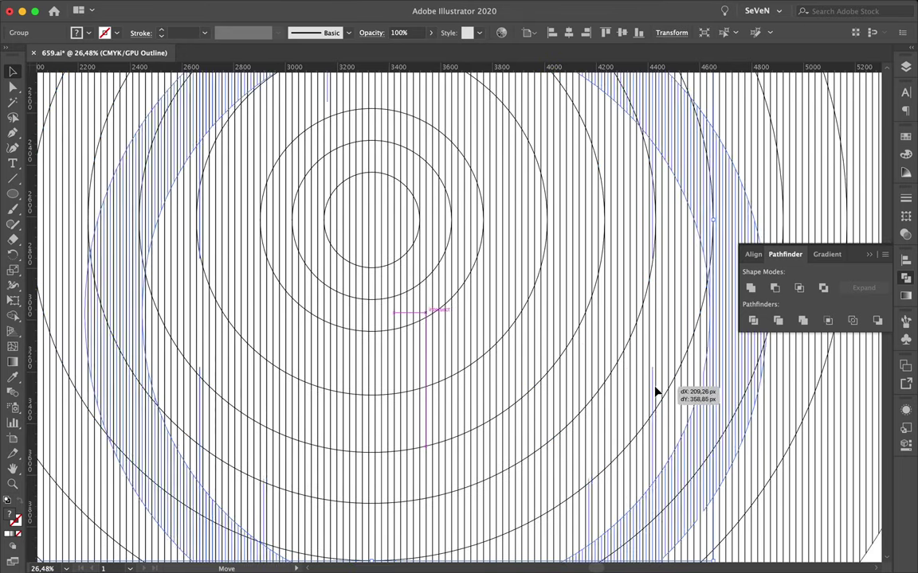
{"action": "scroll", "coordinate": [655, 391], "scroll_direction": "down", "scroll_amount": 2}
{"action": "key", "text": "ctrl+y"}
{"action": "scroll", "coordinate": [651, 384], "scroll_direction": "down", "scroll_amount": 4}
{"action": "mouse_move", "coordinate": [645, 378]}
{"action": "left_mouse_down"}
{"action": "mouse_move", "coordinate": [633, 372]}
{"action": "mouse_move", "coordinate": [447, 403]}
{"action": "left_mouse_up"}
{"action": "left_click", "coordinate": [398, 450]}
{"action": "scroll", "coordinate": [398, 450], "scroll_direction": "up", "scroll_amount": 3}
{"action": "key", "text": "ctrl+z"}
Restore the ring, return to Outline view and pick the next ring's left-side arc pieces.
{"action": "key", "text": "ctrl+shift+a"}
{"action": "key", "text": "ctrl+y"}
{"action": "scroll", "coordinate": [604, 301], "scroll_direction": "up", "scroll_amount": 3}
{"action": "left_click_drag", "start_coordinate": [519, 321], "coordinate": [556, 315]}
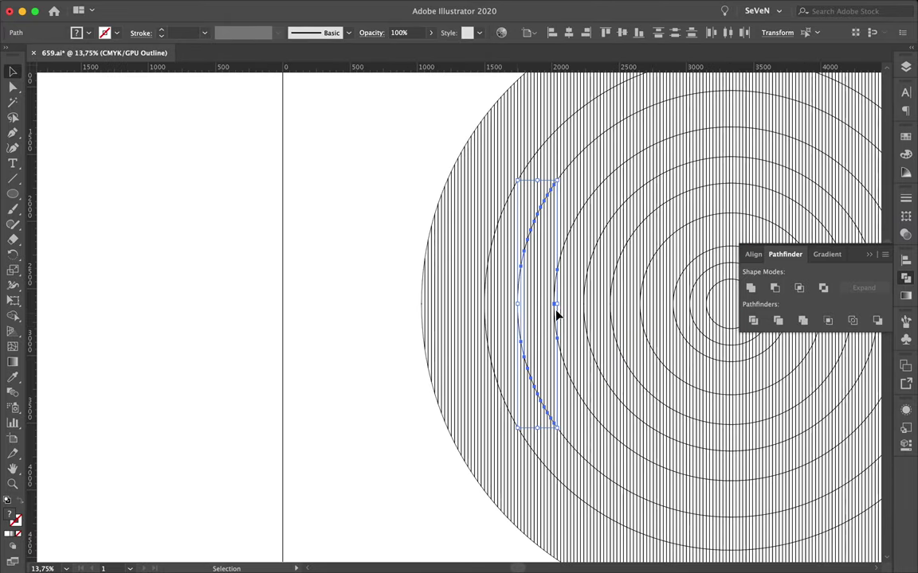
{"action": "scroll", "coordinate": [556, 317], "scroll_direction": "up", "scroll_amount": 2}
{"action": "scroll", "coordinate": [556, 317], "scroll_direction": "up", "scroll_amount": 2}
{"action": "scroll", "coordinate": [556, 317], "scroll_direction": "up", "scroll_amount": 2}
{"action": "left_click", "coordinate": [556, 316]}
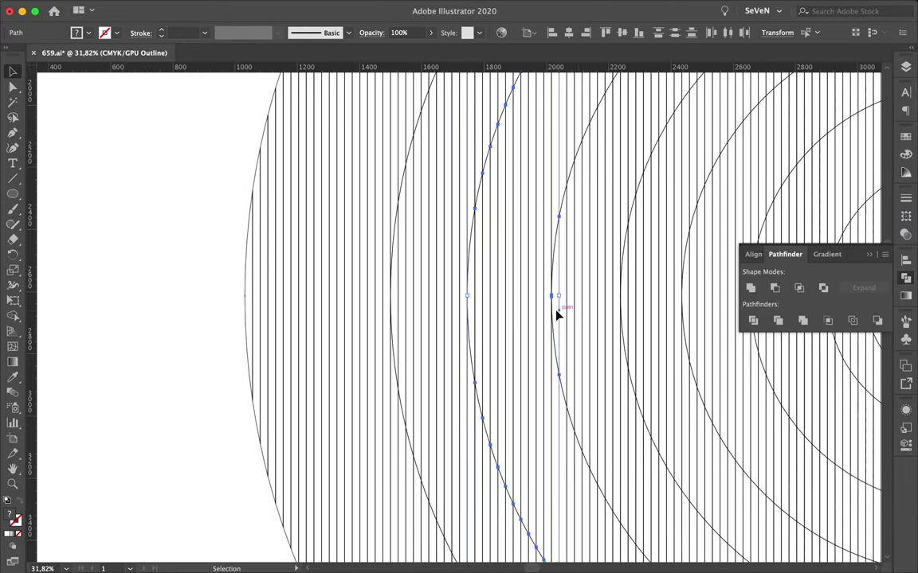
{"action": "scroll", "coordinate": [592, 295], "scroll_direction": "right", "scroll_amount": 2}
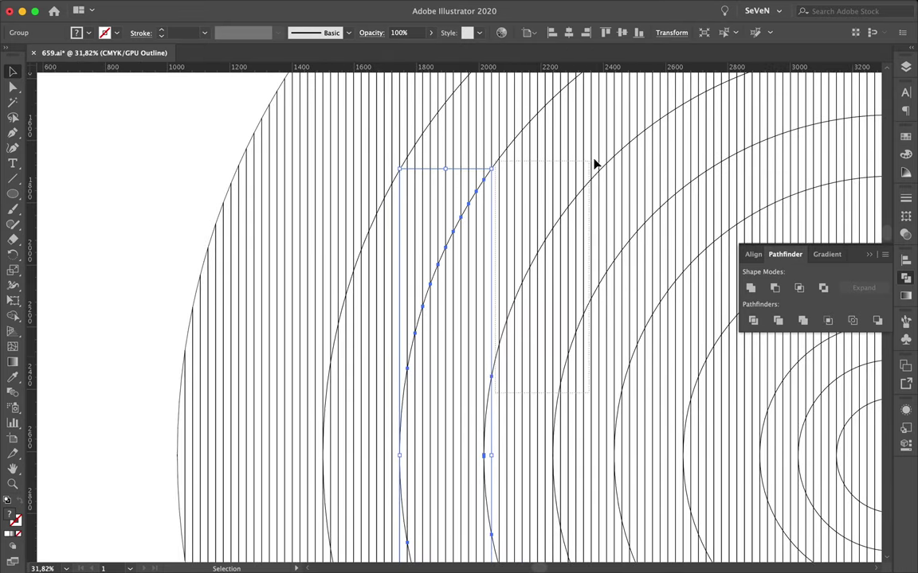
{"action": "scroll", "coordinate": [624, 189], "scroll_direction": "right", "scroll_amount": 3}
{"action": "scroll", "coordinate": [625, 189], "scroll_direction": "down", "scroll_amount": 1}
{"action": "left_click", "coordinate": [501, 256], "text": "shift"}
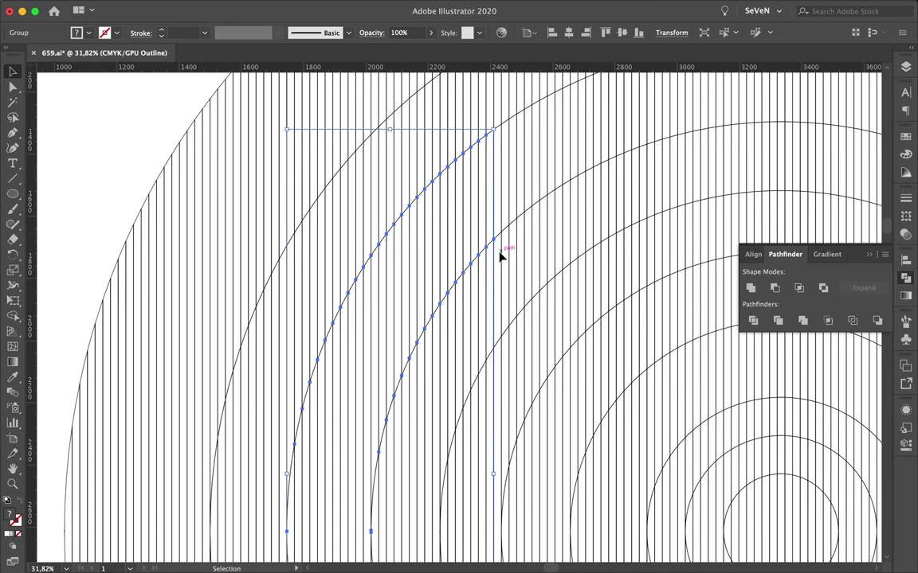
{"action": "scroll", "coordinate": [716, 134], "scroll_direction": "down", "scroll_amount": 2}
{"action": "scroll", "coordinate": [648, 160], "scroll_direction": "right", "scroll_amount": 5}
{"action": "scroll", "coordinate": [558, 175], "scroll_direction": "right", "scroll_amount": 2}
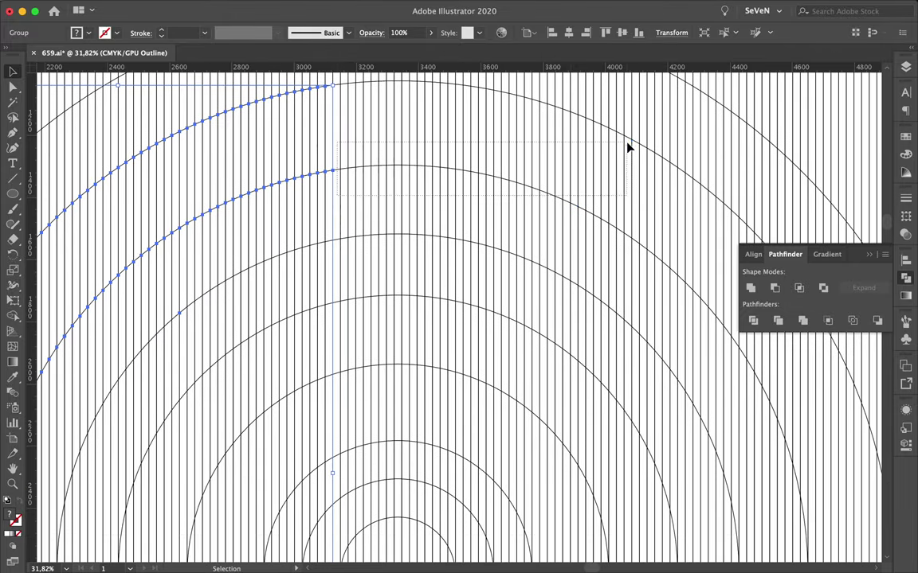
Start a fresh selection with the ring's upper and right-side arc pieces.
{"action": "left_click", "coordinate": [637, 271]}
{"action": "left_click_drag", "start_coordinate": [735, 229], "coordinate": [733, 233]}
{"action": "scroll", "coordinate": [637, 287], "scroll_direction": "down", "scroll_amount": 1}
{"action": "scroll", "coordinate": [637, 287], "scroll_direction": "right", "scroll_amount": 3}
{"action": "scroll", "coordinate": [637, 289], "scroll_direction": "down", "scroll_amount": 3}
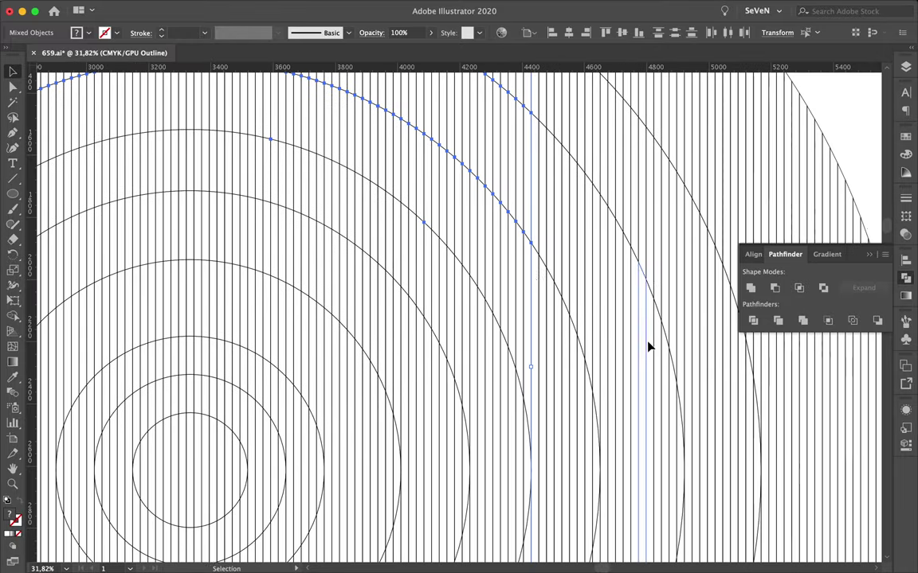
{"action": "scroll", "coordinate": [605, 303], "scroll_direction": "right", "scroll_amount": 4}
{"action": "left_click", "coordinate": [537, 284], "text": "shift"}
{"action": "left_click_drag", "start_coordinate": [625, 248], "coordinate": [629, 247]}
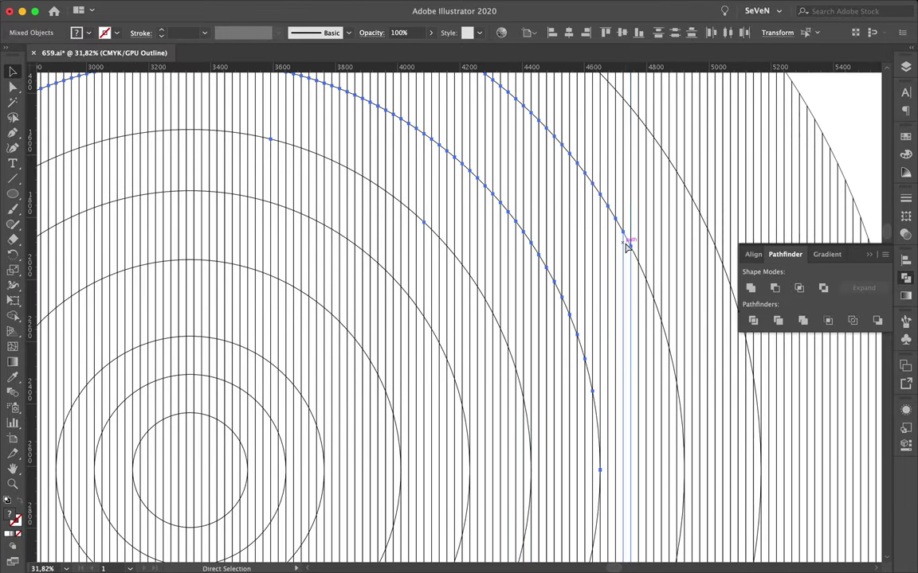
{"action": "scroll", "coordinate": [646, 354], "scroll_direction": "down", "scroll_amount": 2}
{"action": "left_click_drag", "start_coordinate": [588, 308], "coordinate": [693, 396]}
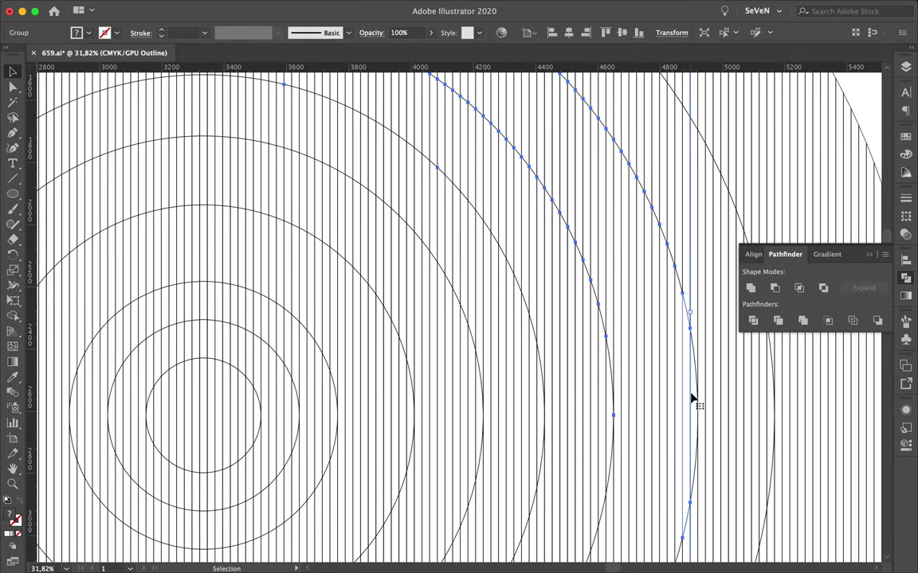
Add the ring's lower and lower-left arc pieces to the selection.
{"action": "scroll", "coordinate": [638, 382], "scroll_direction": "down", "scroll_amount": 2}
{"action": "scroll", "coordinate": [559, 359], "scroll_direction": "down", "scroll_amount": 5}
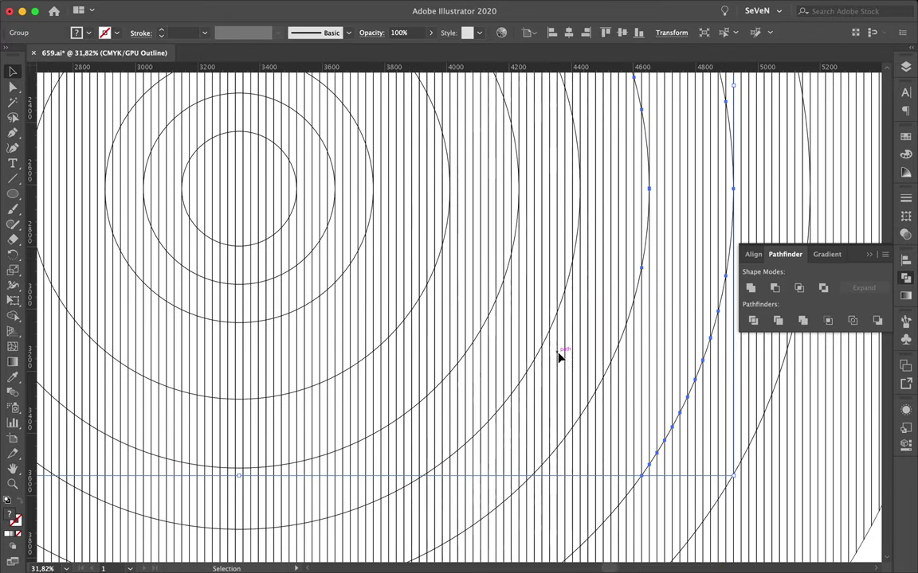
{"action": "scroll", "coordinate": [518, 450], "scroll_direction": "down", "scroll_amount": 5}
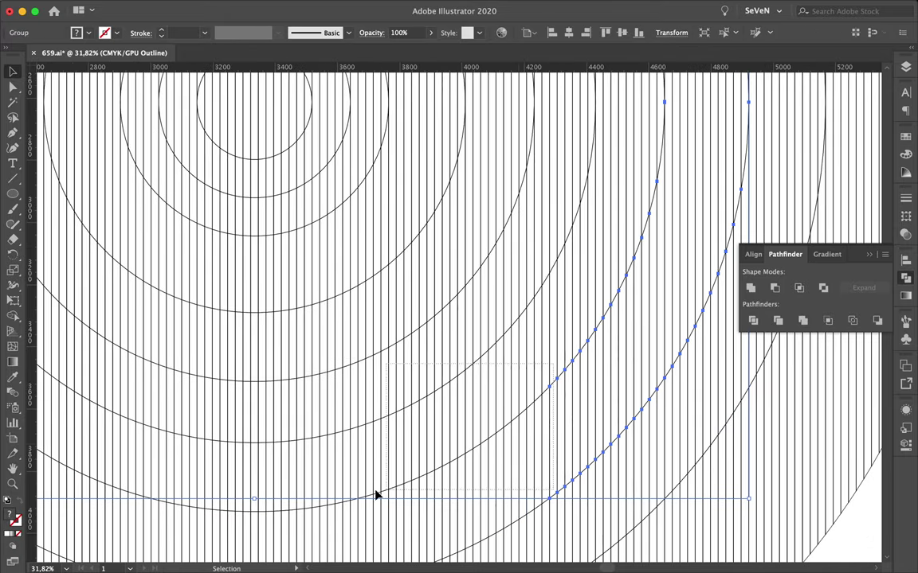
{"action": "left_click", "coordinate": [360, 499], "text": "shift"}
{"action": "scroll", "coordinate": [348, 487], "scroll_direction": "up", "scroll_amount": 2}
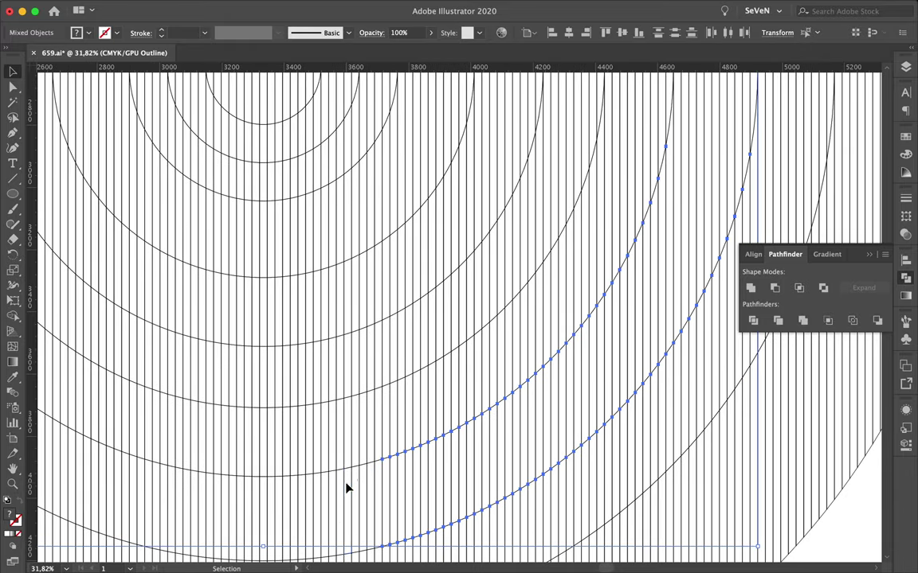
{"action": "left_click_drag", "start_coordinate": [45, 483], "coordinate": [46, 483]}
{"action": "scroll", "coordinate": [128, 481], "scroll_direction": "left", "scroll_amount": 7}
{"action": "scroll", "coordinate": [136, 482], "scroll_direction": "up", "scroll_amount": 2}
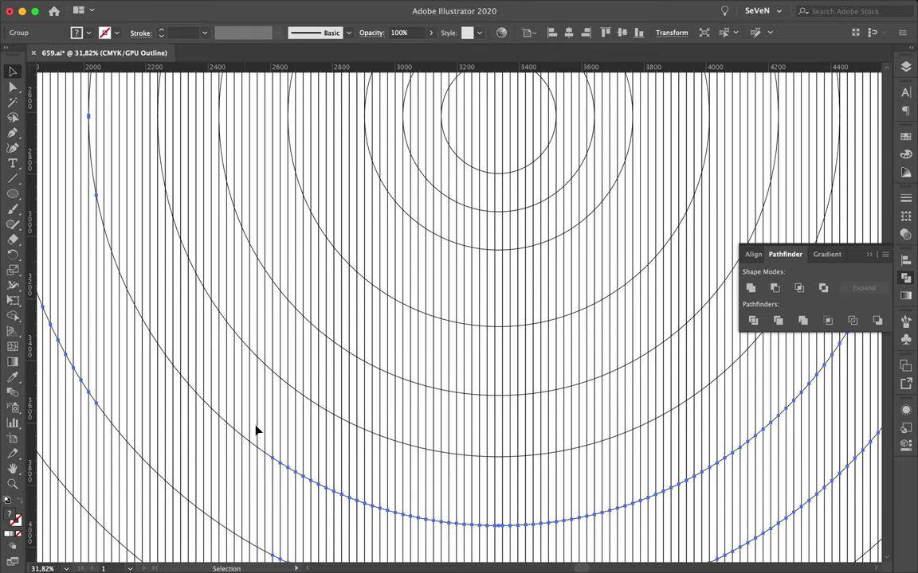
{"action": "left_click_drag", "start_coordinate": [167, 482], "coordinate": [168, 481]}
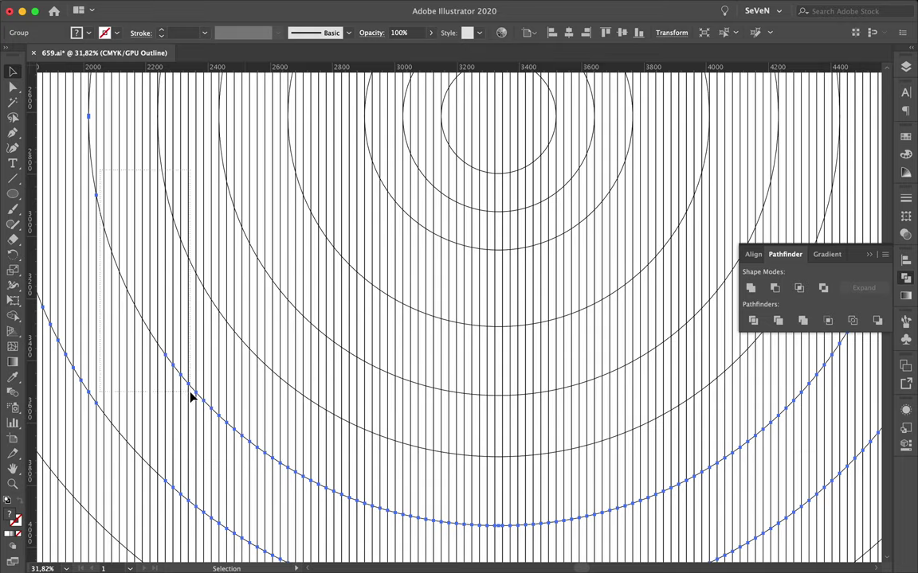
{"action": "scroll", "coordinate": [191, 398], "scroll_direction": "down", "scroll_amount": 10}
Test-move the gathered ring to the right in Preview, then undo, deselect and return to Outline.
{"action": "left_click_drag", "start_coordinate": [188, 408], "coordinate": [393, 428]}
{"action": "scroll", "coordinate": [393, 427], "scroll_direction": "up", "scroll_amount": 4}
{"action": "key", "text": "super+y"}
{"action": "key", "text": "super+z"}
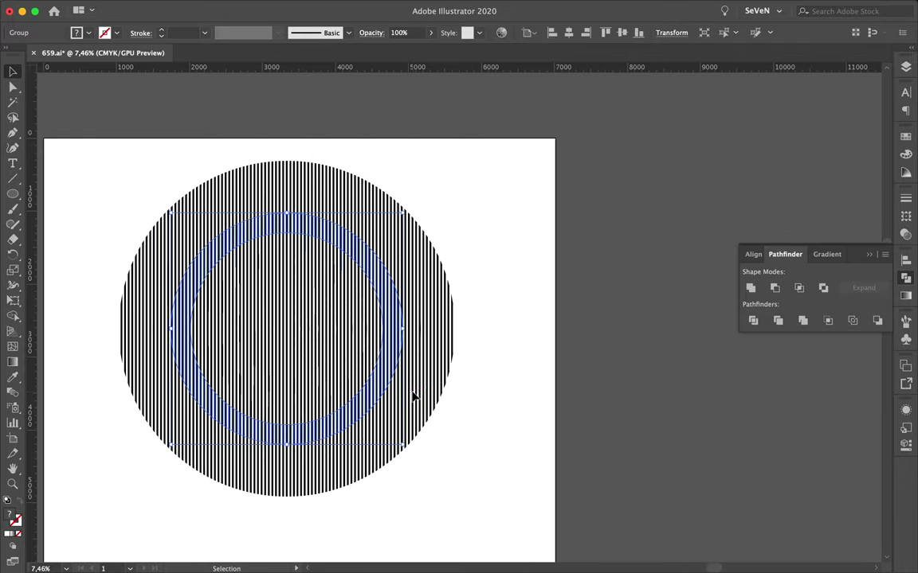
{"action": "key", "text": "super+shift+a"}
{"action": "key", "text": "super+y"}
Select the outer ring's left, top and right arc pieces.
{"action": "scroll", "coordinate": [180, 321], "scroll_direction": "up", "scroll_amount": 3}
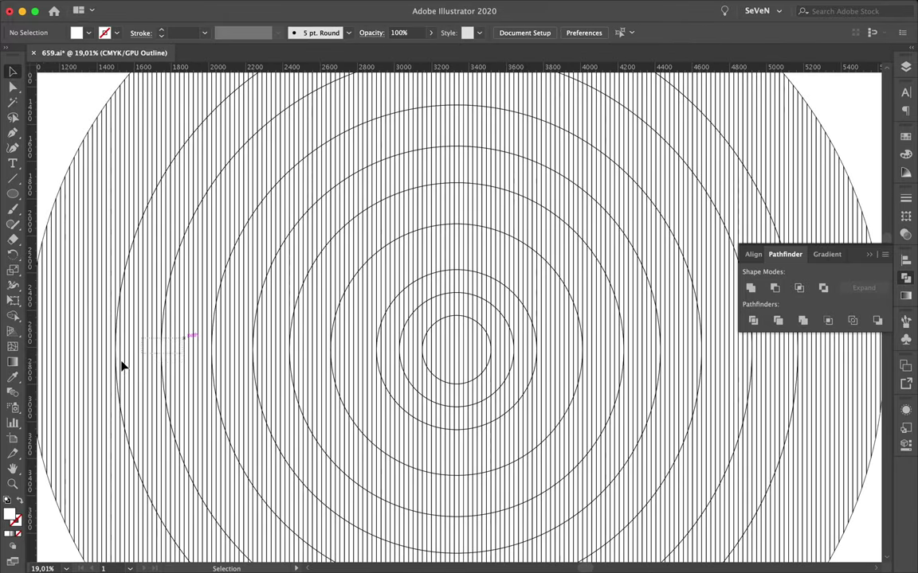
{"action": "left_click", "coordinate": [121, 364]}
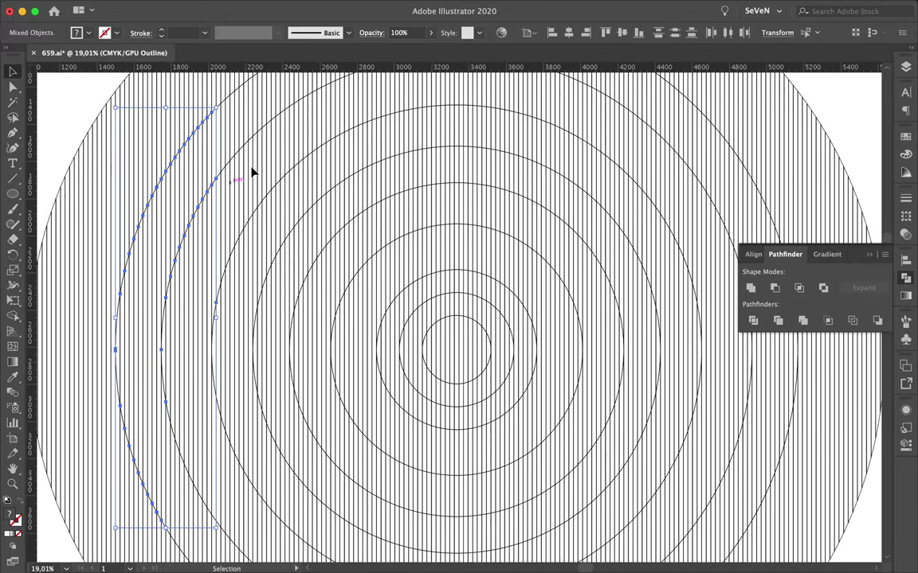
{"action": "scroll", "coordinate": [250, 172], "scroll_direction": "up", "scroll_amount": 2}
{"action": "left_click", "coordinate": [183, 249]}
{"action": "left_click_drag", "start_coordinate": [172, 241], "coordinate": [273, 169]}
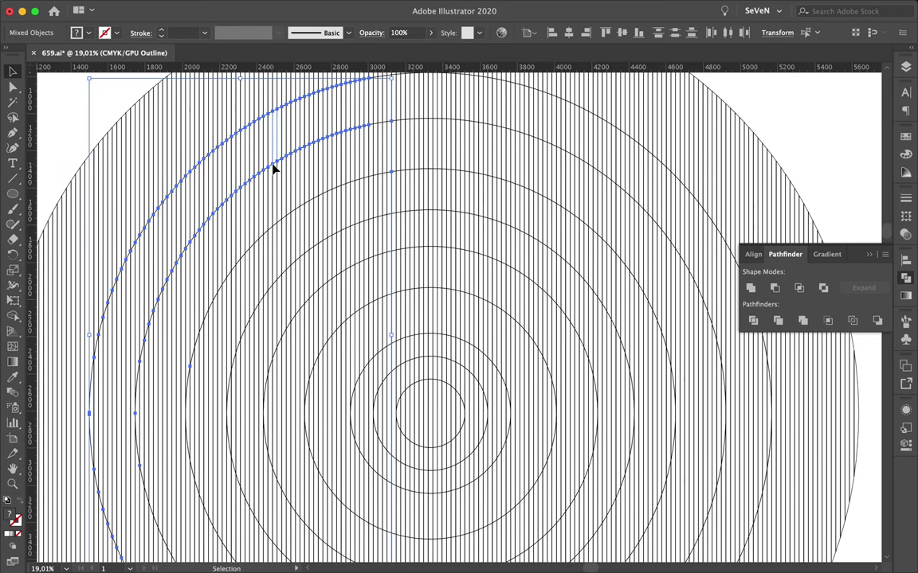
{"action": "left_click_drag", "start_coordinate": [345, 116], "coordinate": [492, 159]}
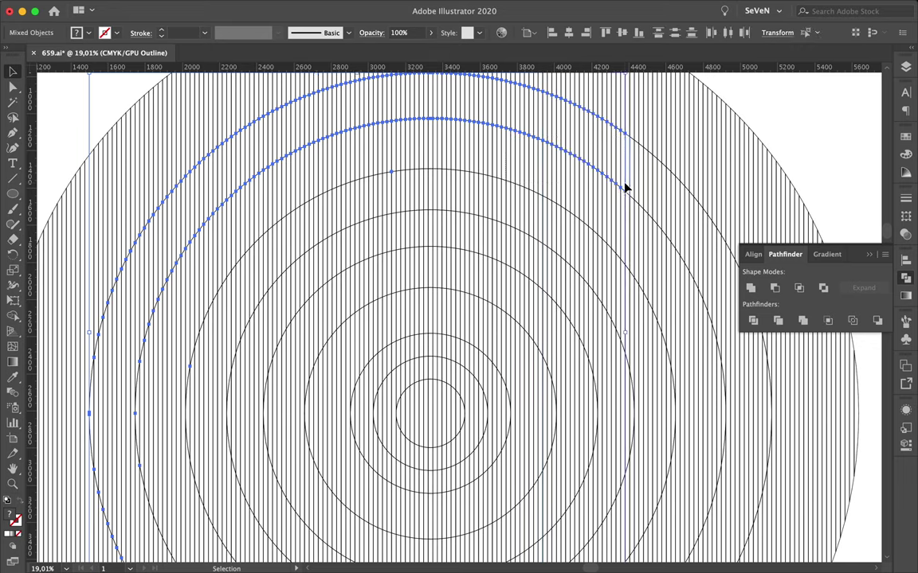
{"action": "left_click_drag", "start_coordinate": [589, 175], "coordinate": [656, 229]}
{"action": "left_click", "coordinate": [657, 231]}
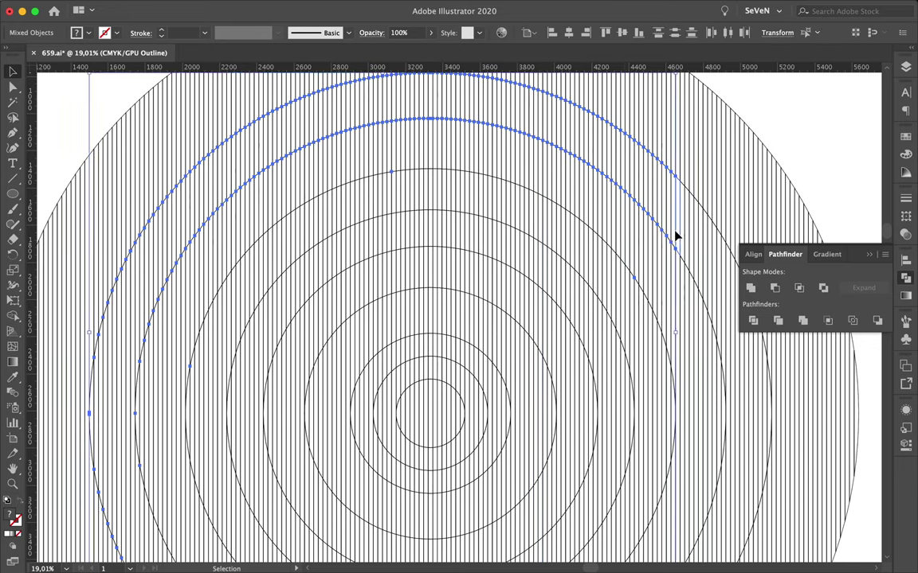
Add the right-hand and lower arcs so both outer ring arcs are selected together.
{"action": "scroll", "coordinate": [641, 260], "scroll_direction": "down", "scroll_amount": 3}
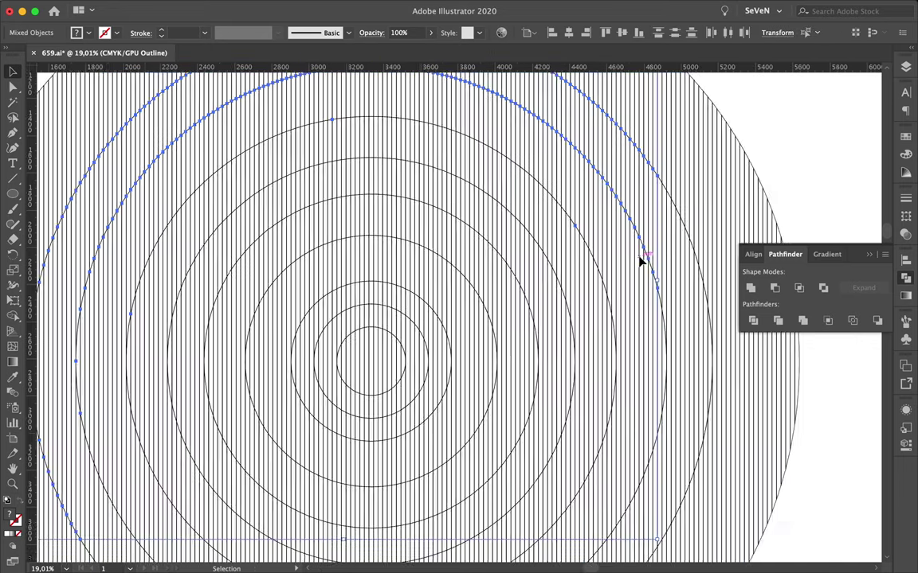
{"action": "scroll", "coordinate": [641, 260], "scroll_direction": "up", "scroll_amount": 5}
{"action": "scroll", "coordinate": [641, 260], "scroll_direction": "down", "scroll_amount": 5}
{"action": "left_click", "coordinate": [633, 332], "text": "shift"}
{"action": "scroll", "coordinate": [532, 311], "scroll_direction": "down", "scroll_amount": 3}
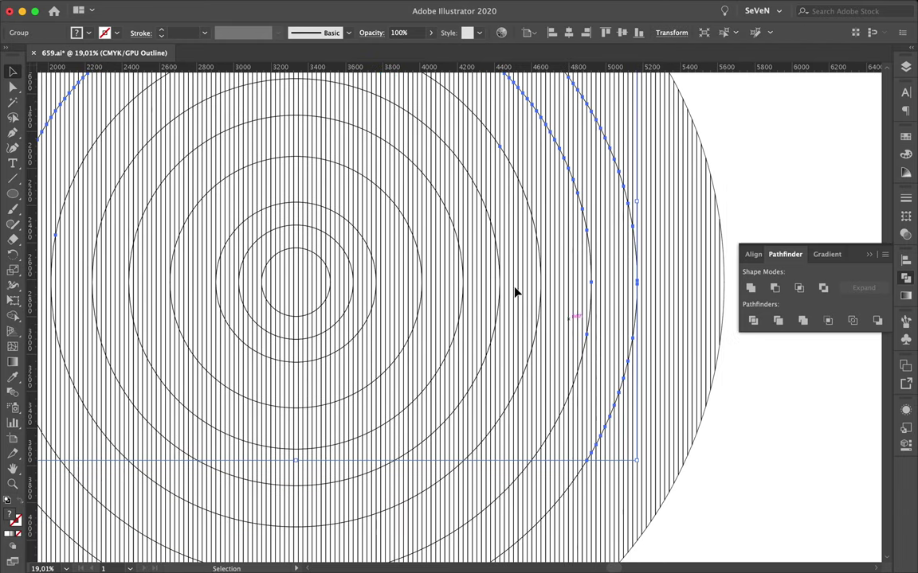
{"action": "left_click", "coordinate": [565, 376], "text": "shift"}
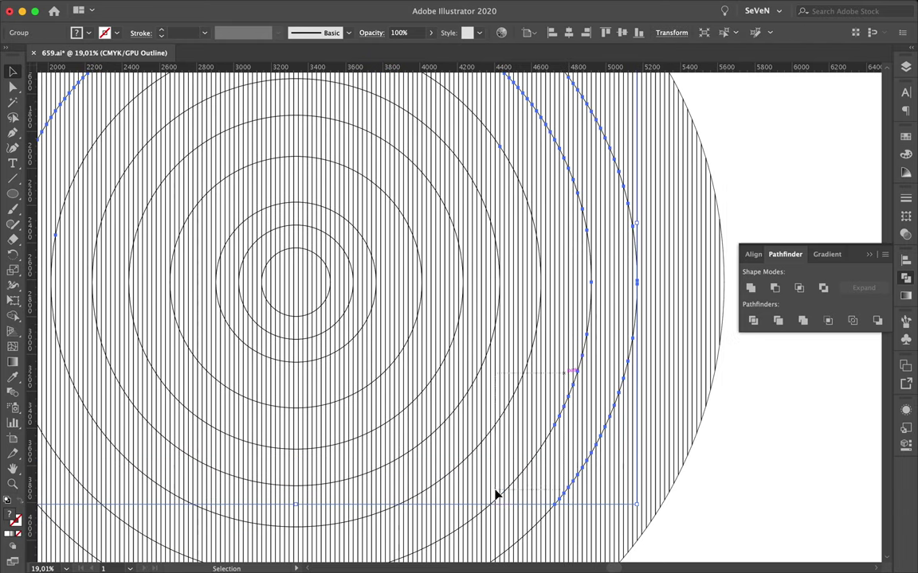
{"action": "scroll", "coordinate": [500, 462], "scroll_direction": "down", "scroll_amount": 2}
{"action": "scroll", "coordinate": [445, 502], "scroll_direction": "down", "scroll_amount": 3}
{"action": "left_click", "coordinate": [468, 387]}
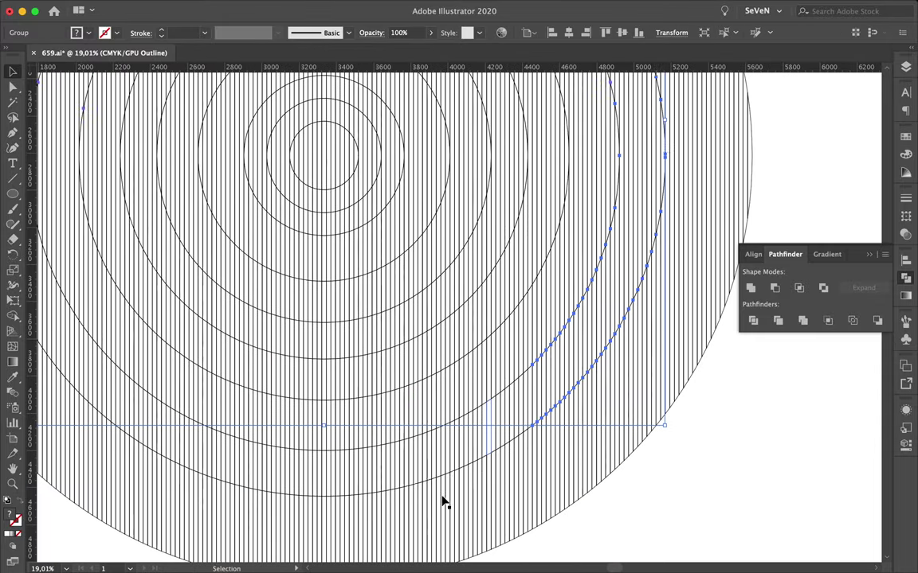
{"action": "left_click", "coordinate": [499, 400]}
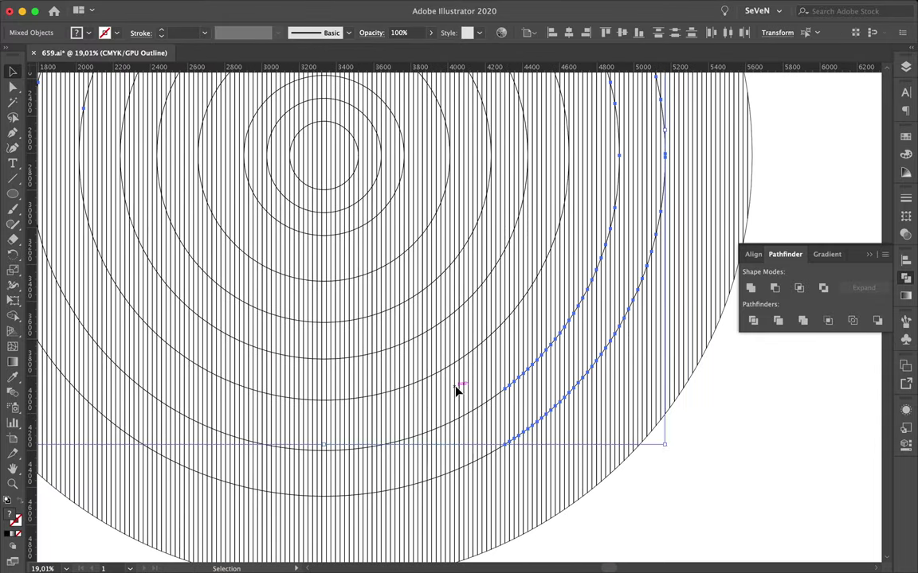
Move the outer ring arcs aside, then reselect the whole outer ring group.
{"action": "left_click_drag", "start_coordinate": [402, 437], "coordinate": [193, 405]}
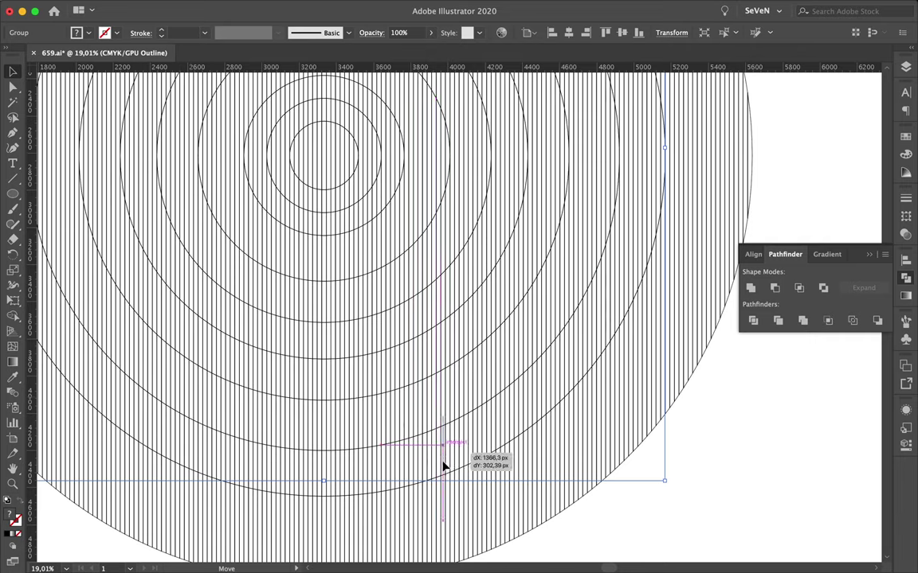
{"action": "left_click_drag", "start_coordinate": [444, 461], "coordinate": [443, 461]}
{"action": "left_click", "coordinate": [206, 406]}
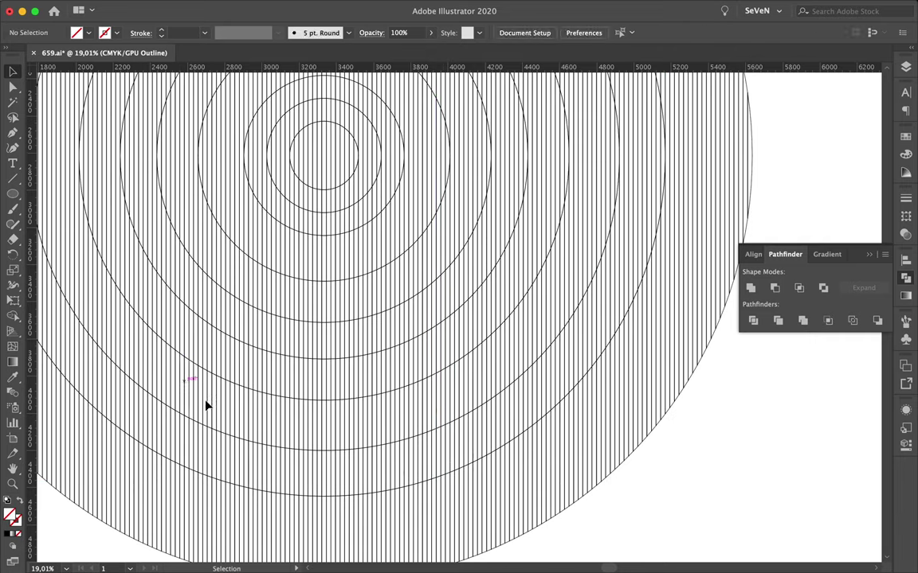
{"action": "left_click_drag", "start_coordinate": [300, 441], "coordinate": [434, 462]}
{"action": "left_click", "coordinate": [458, 463]}
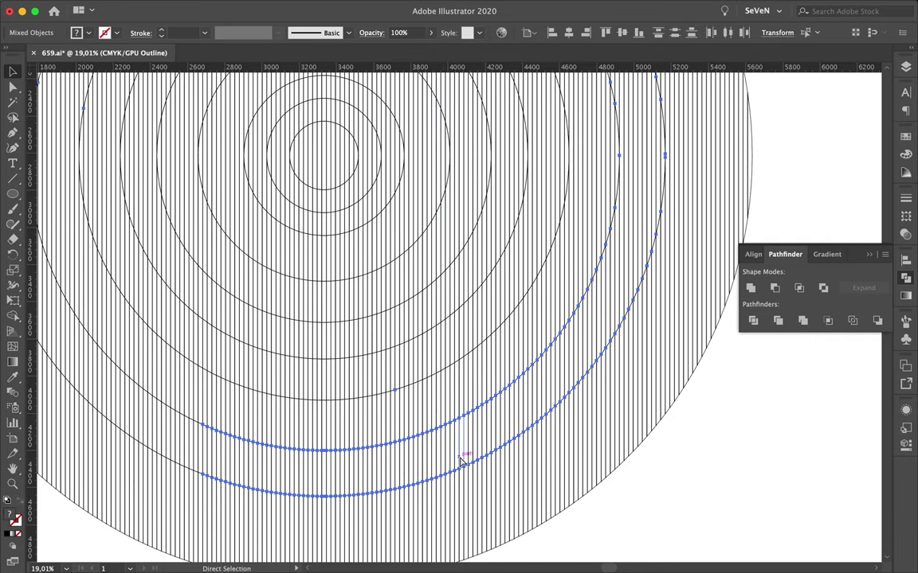
{"action": "scroll", "coordinate": [111, 295], "scroll_direction": "up", "scroll_amount": 1}
{"action": "scroll", "coordinate": [112, 295], "scroll_direction": "left", "scroll_amount": 1}
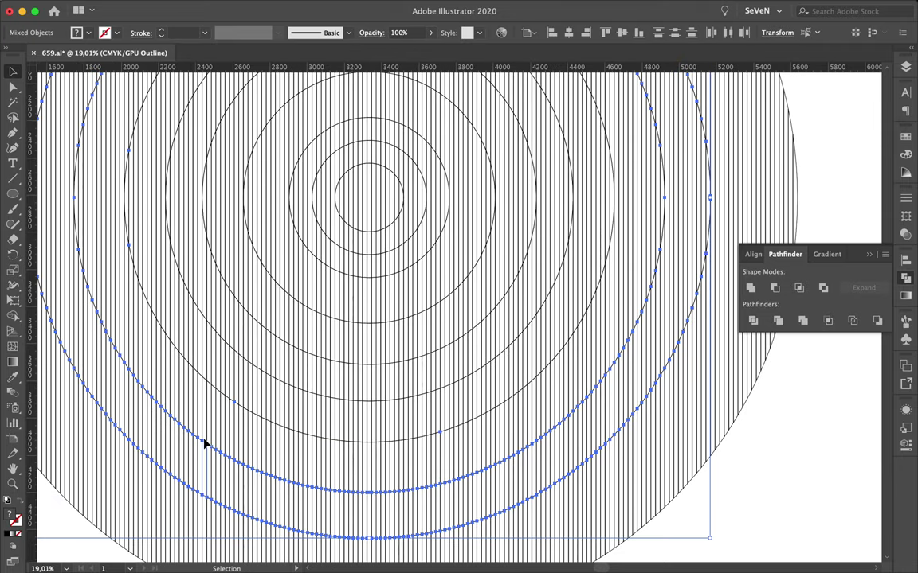
{"action": "scroll", "coordinate": [204, 443], "scroll_direction": "down", "scroll_amount": 4}
In Preview, move and delete the ring group, then restore it onto the circle.
{"action": "key", "text": "ctrl+y"}
{"action": "left_click_drag", "start_coordinate": [199, 446], "coordinate": [660, 441]}
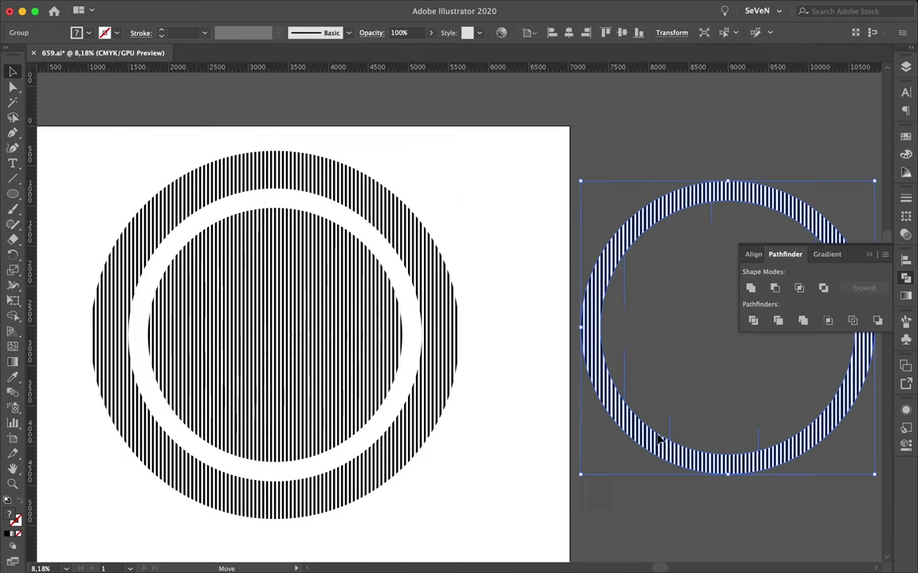
{"action": "scroll", "coordinate": [685, 418], "scroll_direction": "right", "scroll_amount": 2}
{"action": "scroll", "coordinate": [685, 418], "scroll_direction": "up", "scroll_amount": 1}
{"action": "key", "text": "Delete"}
{"action": "scroll", "coordinate": [685, 417], "scroll_direction": "left", "scroll_amount": 2}
{"action": "left_click_drag", "start_coordinate": [68, 145], "coordinate": [498, 553]}
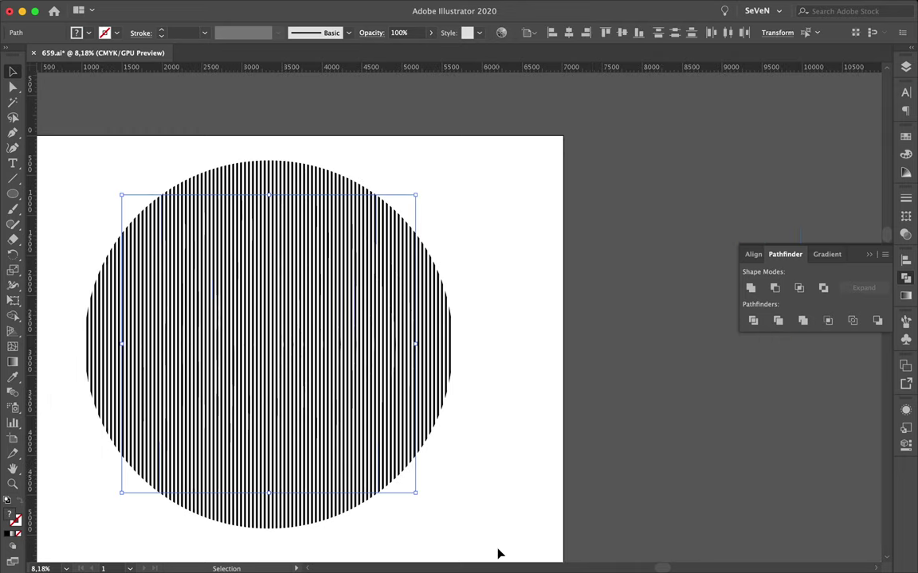
{"action": "key", "text": "ctrl+z"}
{"action": "key", "text": "ctrl+z"}
{"action": "key", "text": "ctrl+z"}
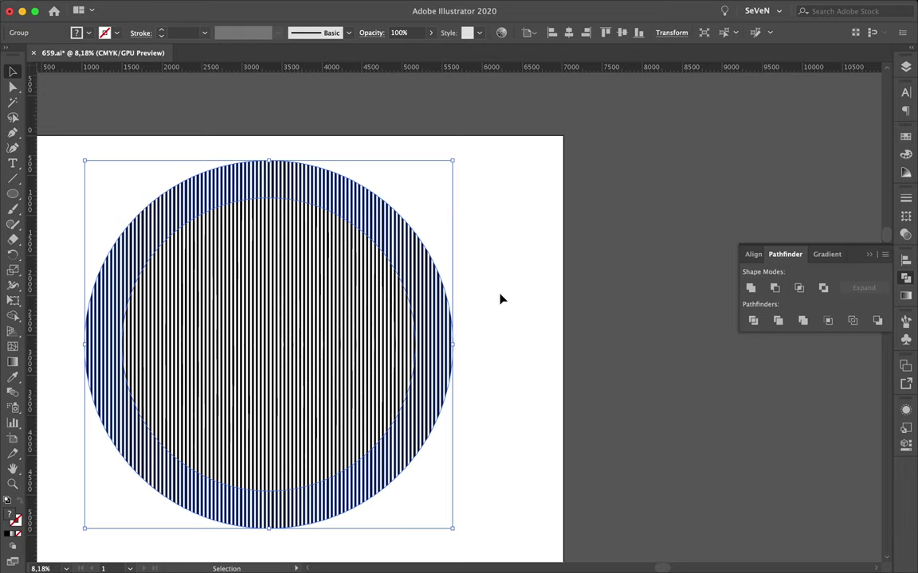
{"action": "scroll", "coordinate": [431, 316], "scroll_direction": "left", "scroll_amount": 3}
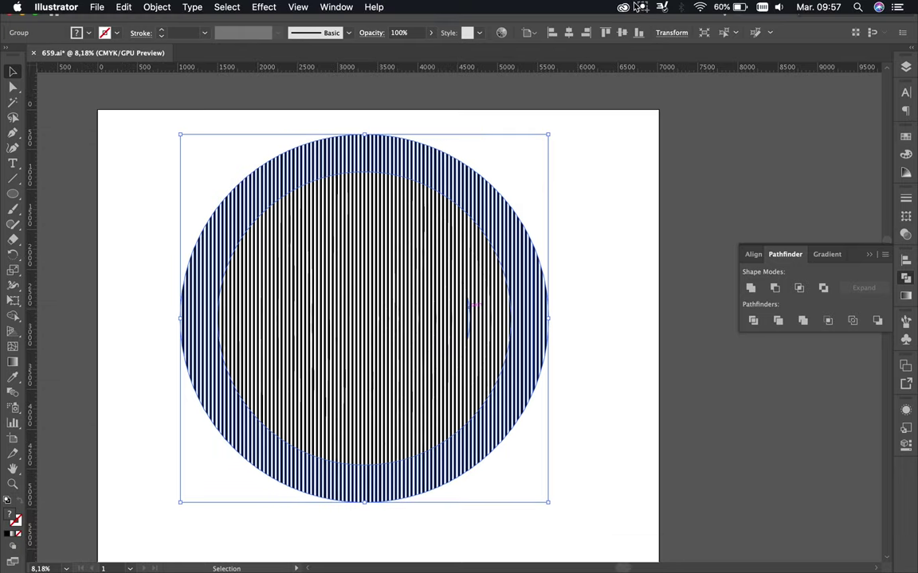
{"action": "left_click", "coordinate": [642, 8]}
Rotate the striped ring group and shrink it and the centre ring toward the middle.
{"action": "mouse_move", "coordinate": [174, 128]}
{"action": "left_mouse_down"}
{"action": "mouse_move", "coordinate": [250, 266]}
{"action": "mouse_move", "coordinate": [281, 154]}
{"action": "mouse_move", "coordinate": [288, 239]}
{"action": "left_mouse_up"}
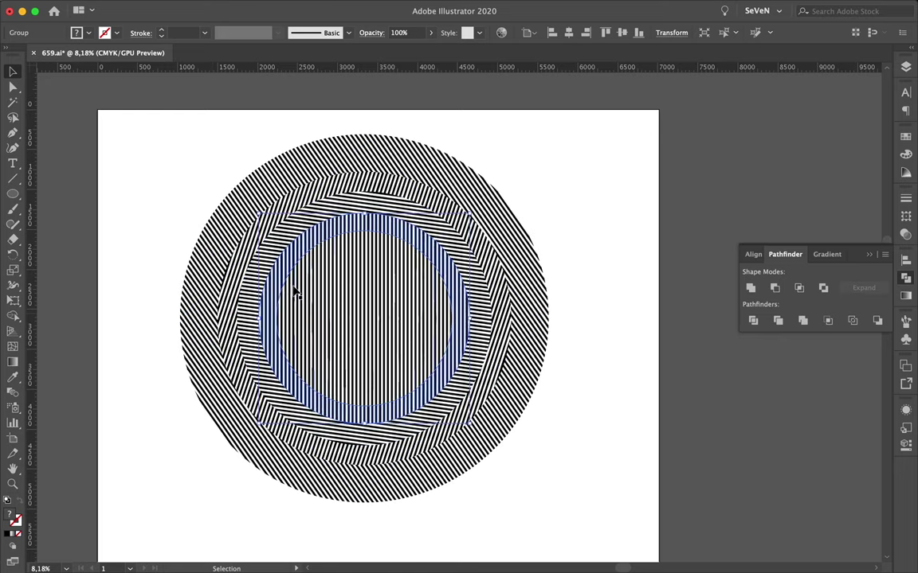
{"action": "left_click_drag", "start_coordinate": [290, 240], "coordinate": [371, 329]}
{"action": "left_click", "coordinate": [582, 229]}
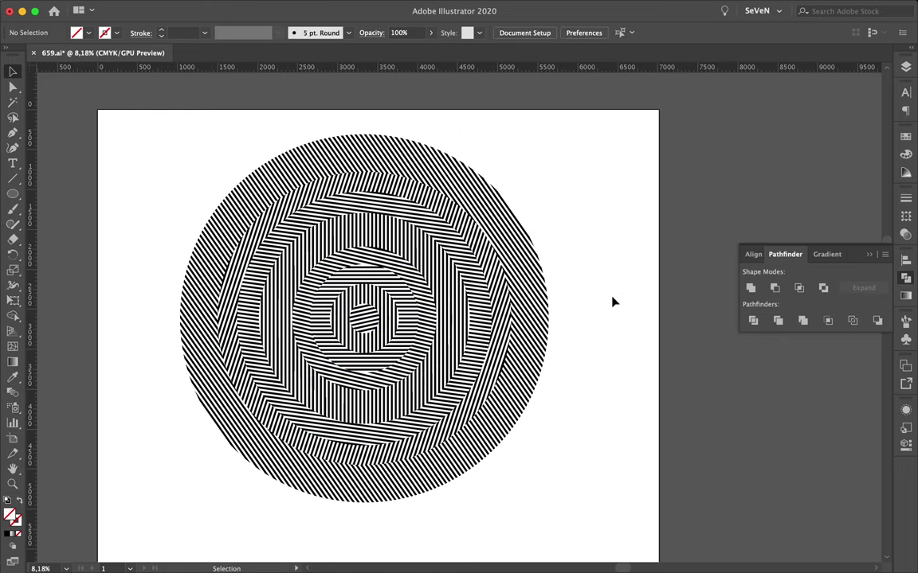
{"action": "left_click", "coordinate": [335, 297]}
{"action": "mouse_move", "coordinate": [294, 306]}
{"action": "left_mouse_down"}
{"action": "mouse_move", "coordinate": [341, 301]}
{"action": "mouse_move", "coordinate": [653, 355]}
{"action": "left_mouse_up"}
Make a spare copy of the op-art circle, shear it into a tilted ellipse, then bring Photoshop forward.
{"action": "left_click", "coordinate": [571, 287]}
{"action": "scroll", "coordinate": [571, 286], "scroll_direction": "down", "scroll_amount": 2}
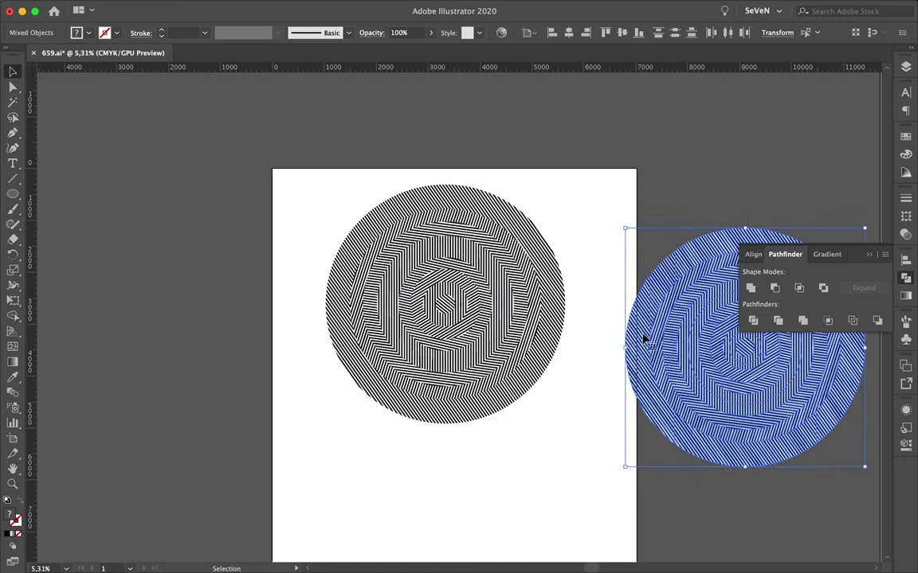
{"action": "left_click_drag", "start_coordinate": [283, 159], "coordinate": [563, 409]}
{"action": "scroll", "coordinate": [585, 423], "scroll_direction": "up", "scroll_amount": 1}
{"action": "left_click_drag", "start_coordinate": [15, 268], "coordinate": [72, 285]}
{"action": "left_click_drag", "start_coordinate": [397, 89], "coordinate": [490, 227]}
{"action": "key", "text": "super+shift+a"}
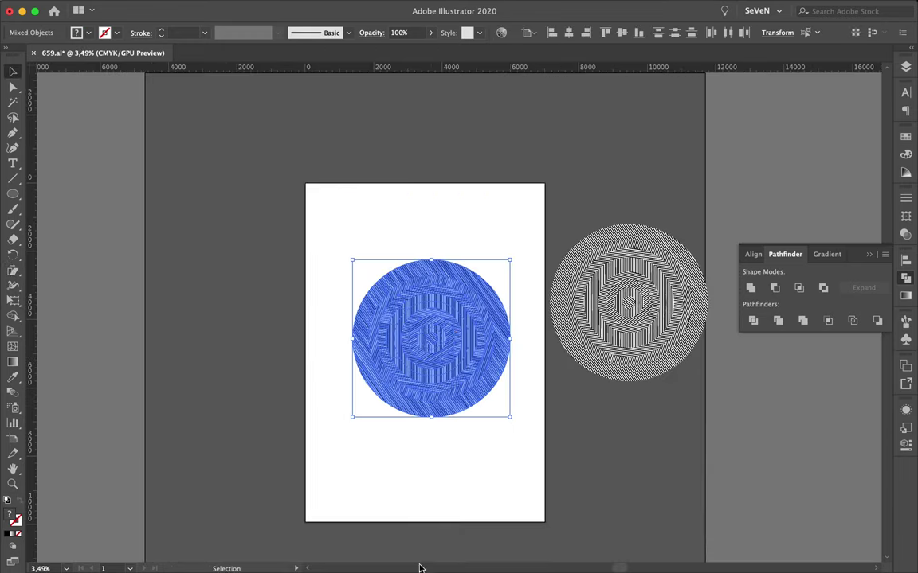
{"action": "left_click", "coordinate": [426, 562]}
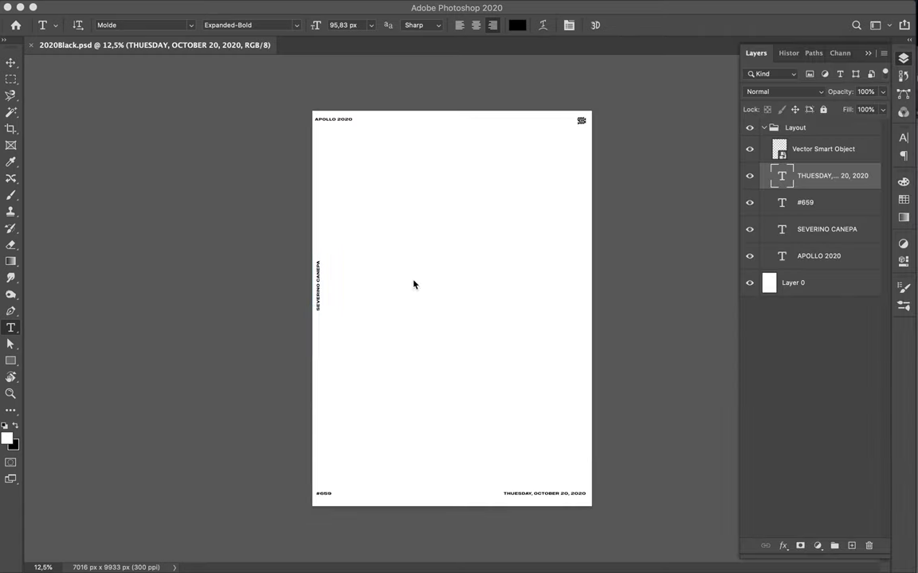
Paste the striped circle into the poster and dismiss the duplicate-layer error.
{"action": "key", "text": "super+v"}
{"action": "left_click_drag", "start_coordinate": [517, 284], "coordinate": [520, 285]}
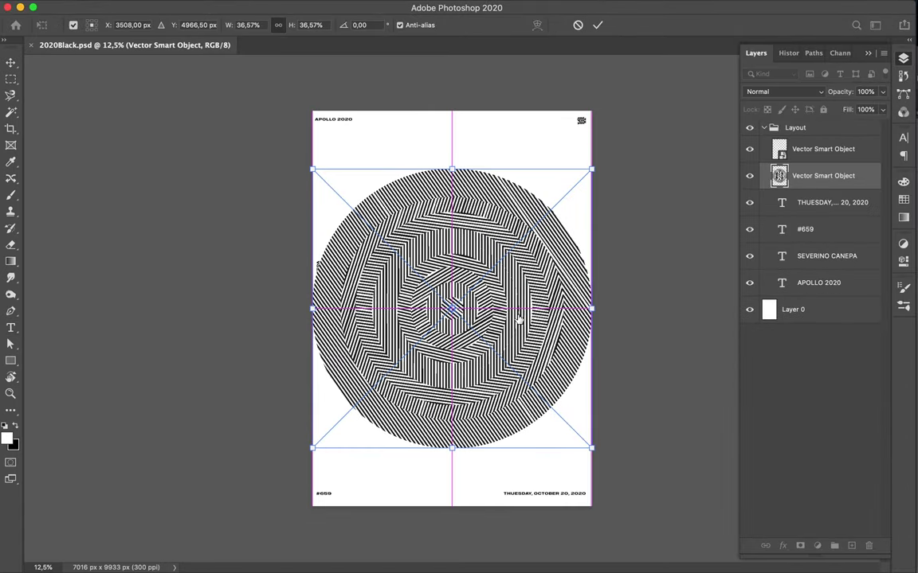
{"action": "key", "text": "Return"}
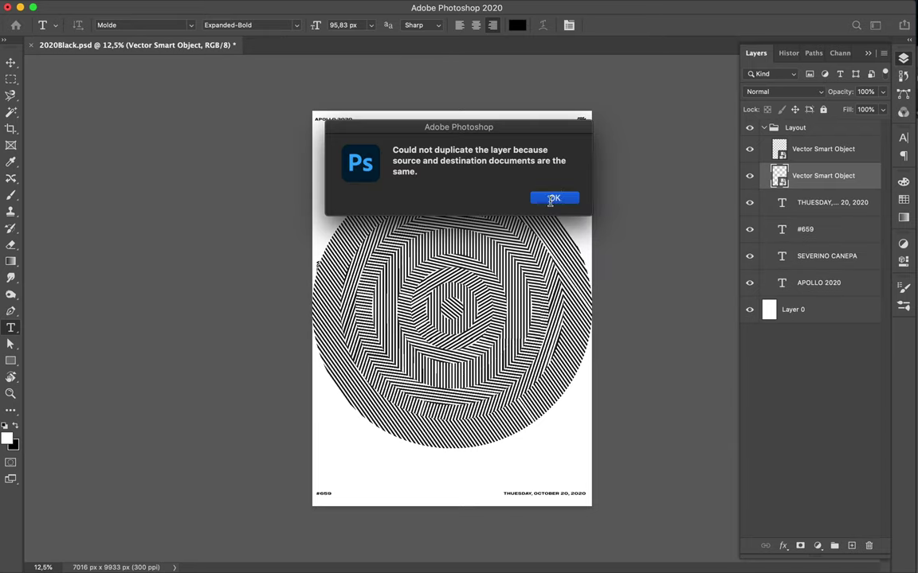
{"action": "left_click", "coordinate": [553, 198]}
Move the circle layer below the date text, then delete the glitched layer.
{"action": "key", "text": "v"}
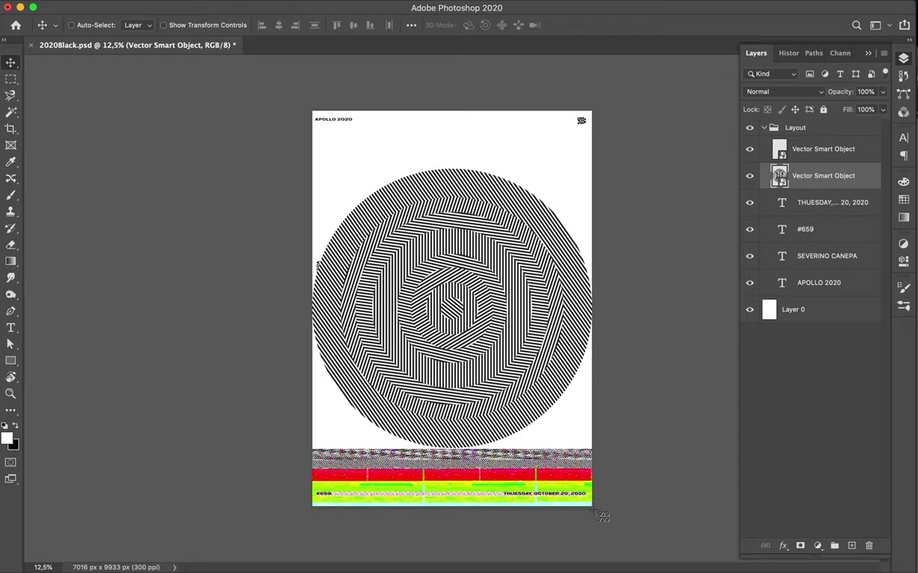
{"action": "mouse_move", "coordinate": [454, 434]}
{"action": "left_mouse_down"}
{"action": "mouse_move", "coordinate": [478, 440]}
{"action": "mouse_move", "coordinate": [469, 374]}
{"action": "left_mouse_up"}
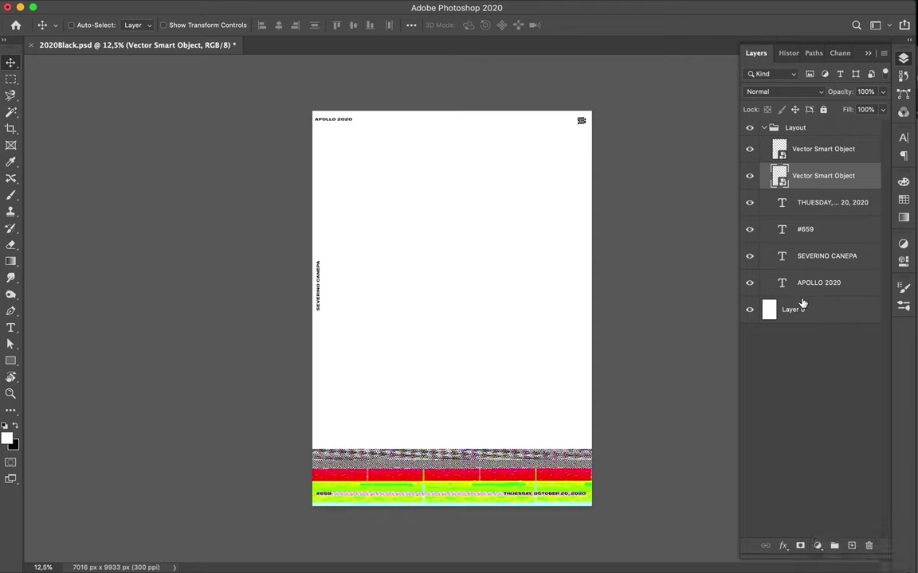
{"action": "left_click_drag", "start_coordinate": [803, 297], "coordinate": [805, 204]}
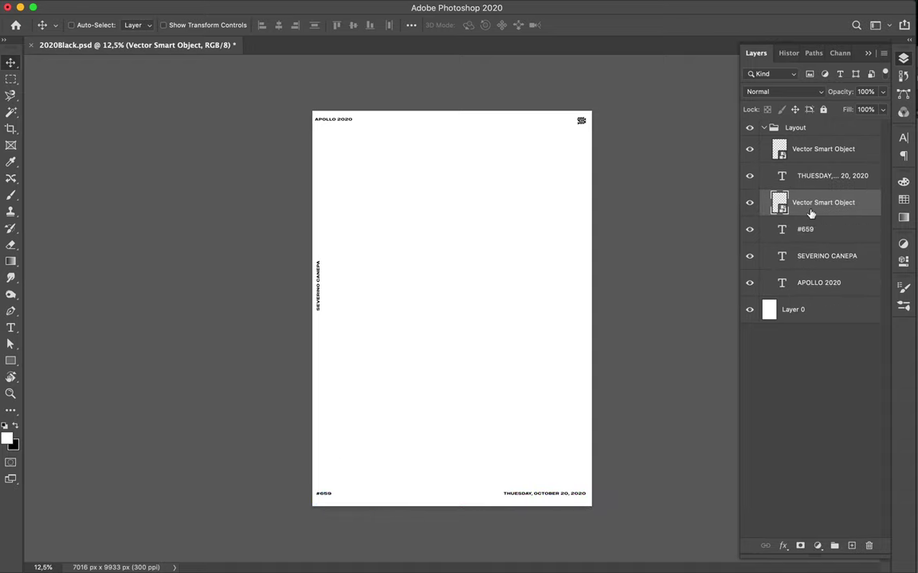
{"action": "key", "text": "Delete"}
Drag the op-art circle from Illustrator onto the poster canvas and stack it beneath every text layer.
{"action": "key", "text": "F7"}
{"action": "left_click", "coordinate": [416, 563]}
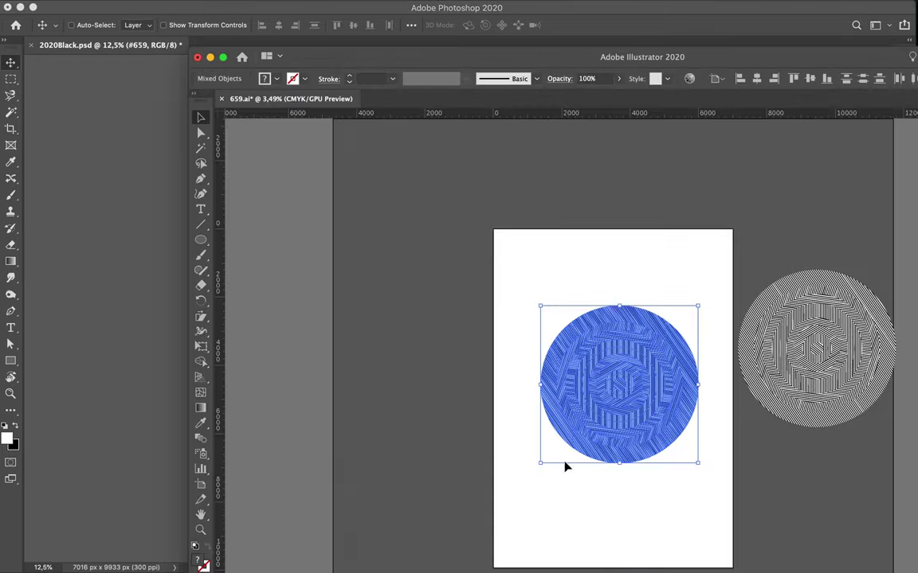
{"action": "left_click_drag", "start_coordinate": [613, 422], "coordinate": [166, 354]}
{"action": "left_click", "coordinate": [166, 354]}
{"action": "left_click", "coordinate": [416, 549]}
{"action": "left_click_drag", "start_coordinate": [604, 402], "coordinate": [159, 348]}
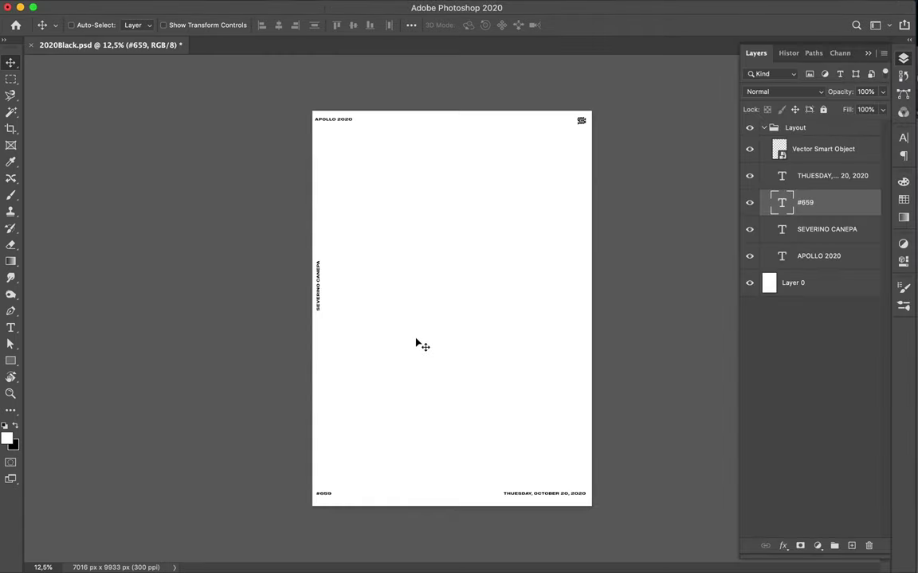
{"action": "left_click_drag", "start_coordinate": [416, 343], "coordinate": [416, 344]}
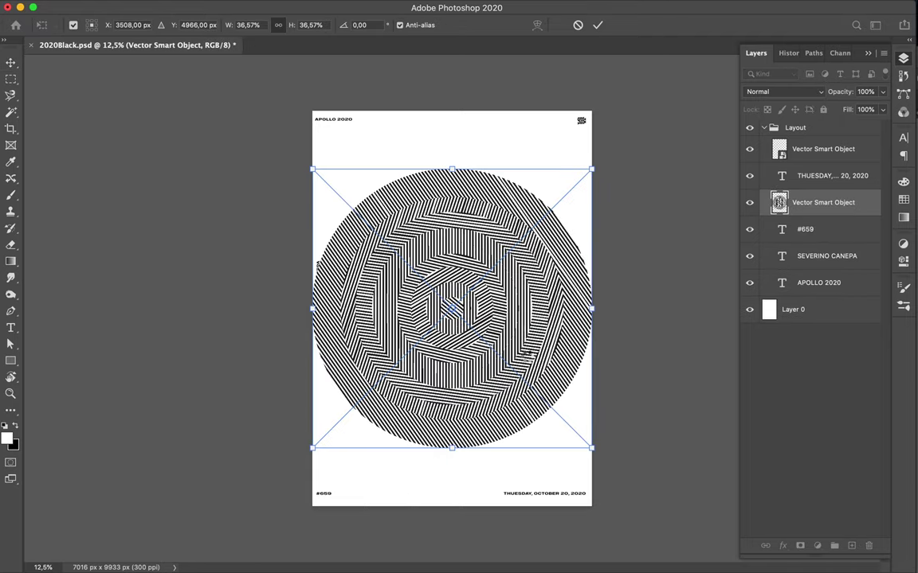
{"action": "key", "text": "Return"}
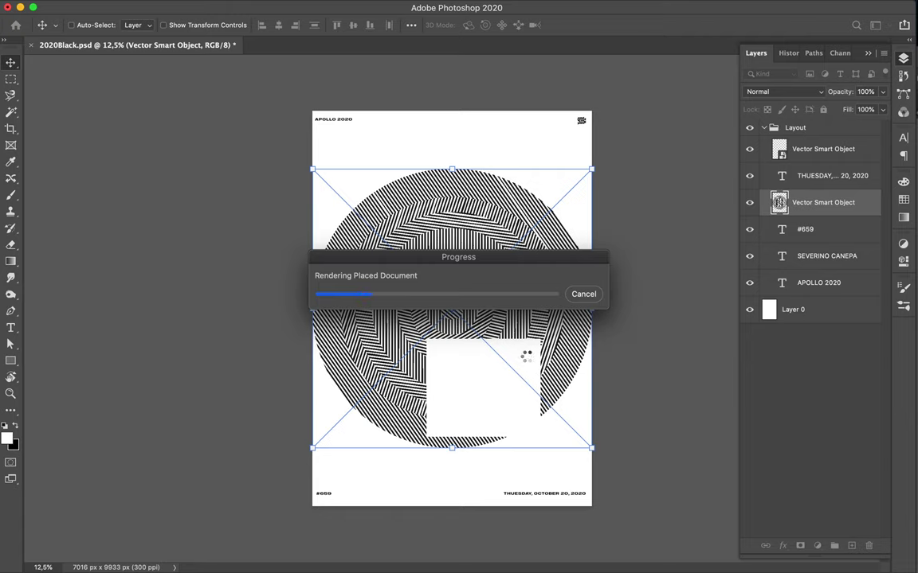
{"action": "left_click_drag", "start_coordinate": [823, 203], "coordinate": [829, 297]}
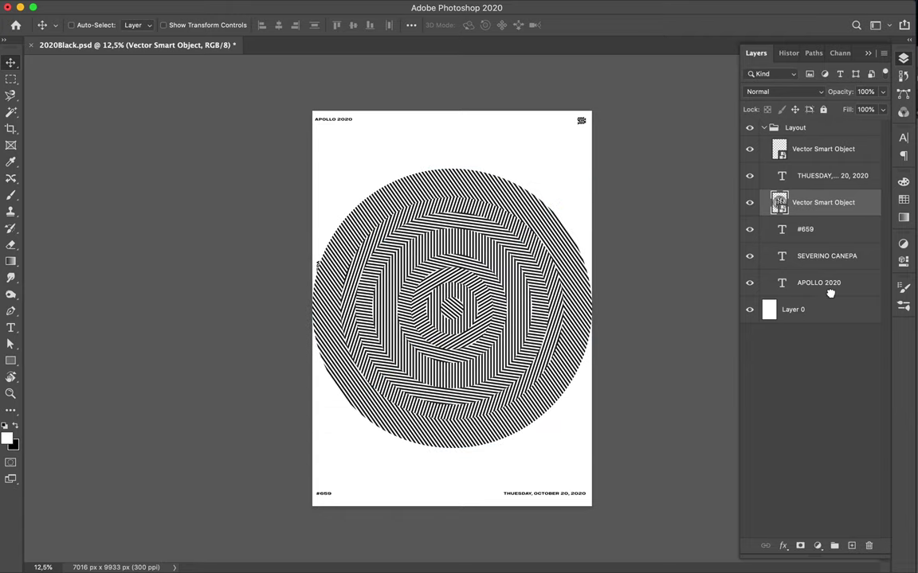
{"action": "key", "text": "ctrl+t"}
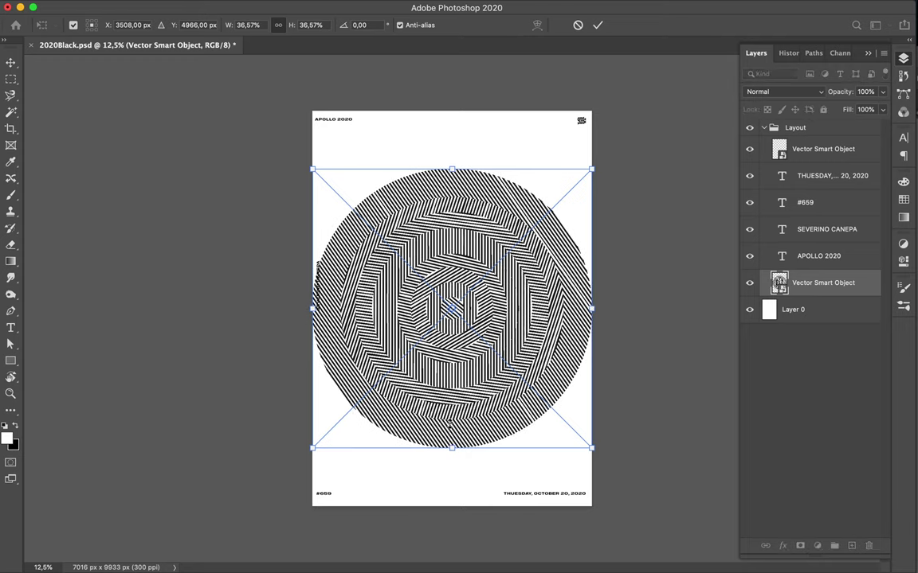
Scale the circle to about 32%, then try an enlarged bleeding copy and undo it.
{"action": "left_click_drag", "start_coordinate": [452, 448], "coordinate": [451, 413]}
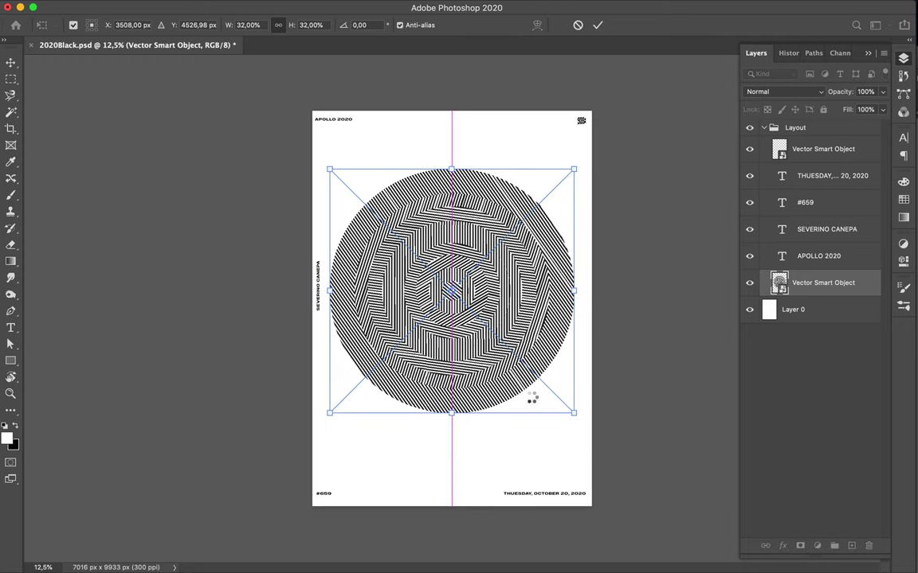
{"action": "key", "text": "Return"}
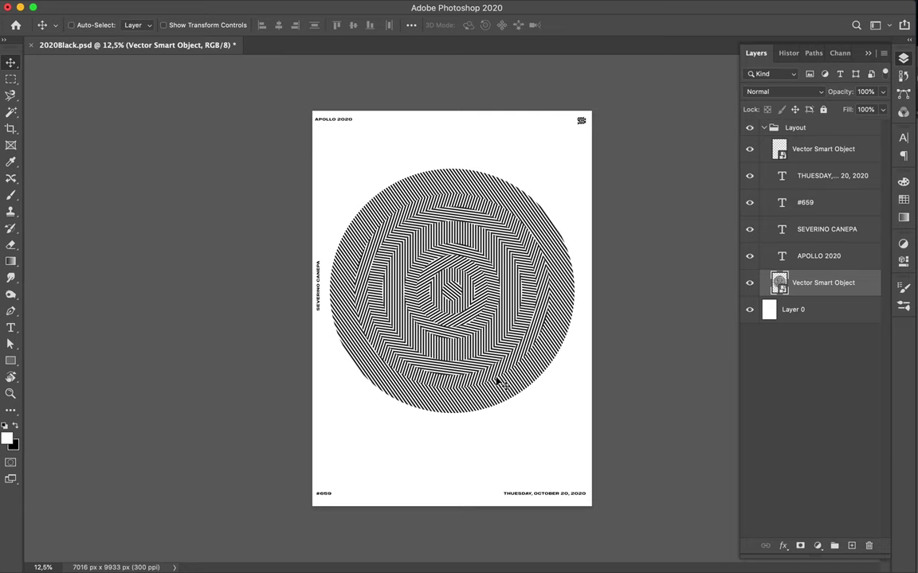
{"action": "left_click_drag", "start_coordinate": [789, 285], "coordinate": [797, 310]}
{"action": "key", "text": "ctrl+t"}
{"action": "left_click_drag", "start_coordinate": [454, 453], "coordinate": [456, 557]}
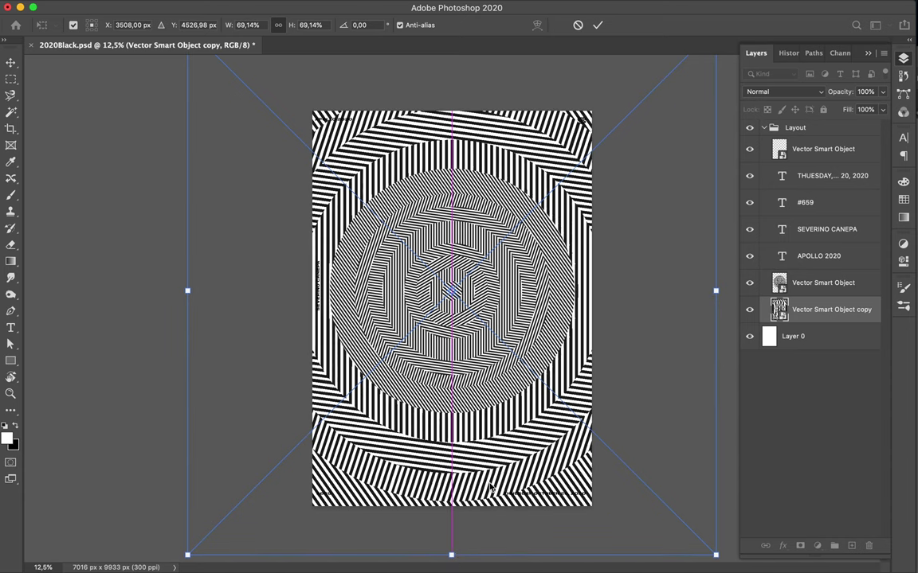
{"action": "key", "text": "Return"}
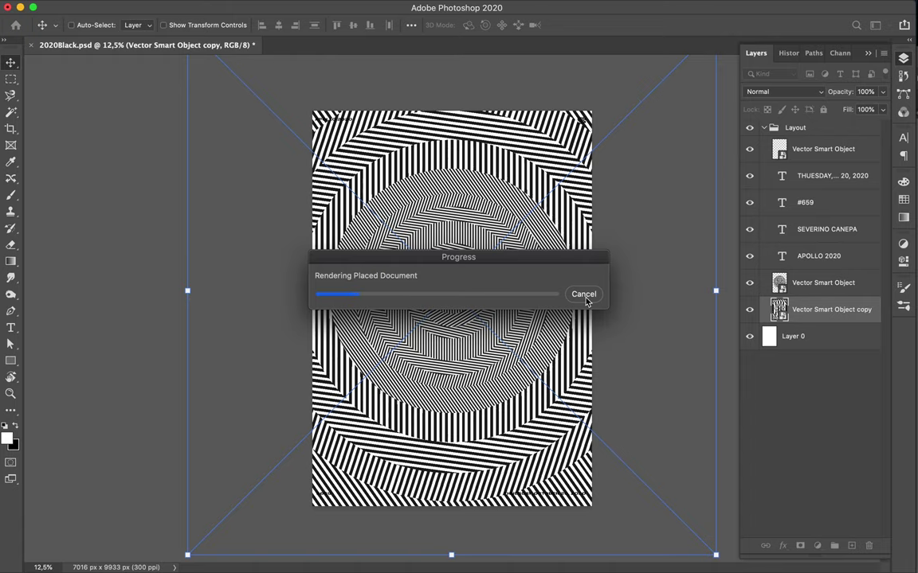
{"action": "mouse_move", "coordinate": [527, 271]}
{"action": "left_mouse_down"}
{"action": "mouse_move", "coordinate": [497, 469]}
{"action": "mouse_move", "coordinate": [515, 469]}
{"action": "left_mouse_up"}
{"action": "key", "text": "ctrl+z"}
{"action": "key", "text": "ctrl+z"}
Centre the circle horizontally and vertically on the poster with the Align options.
{"action": "left_click", "coordinate": [411, 25]}
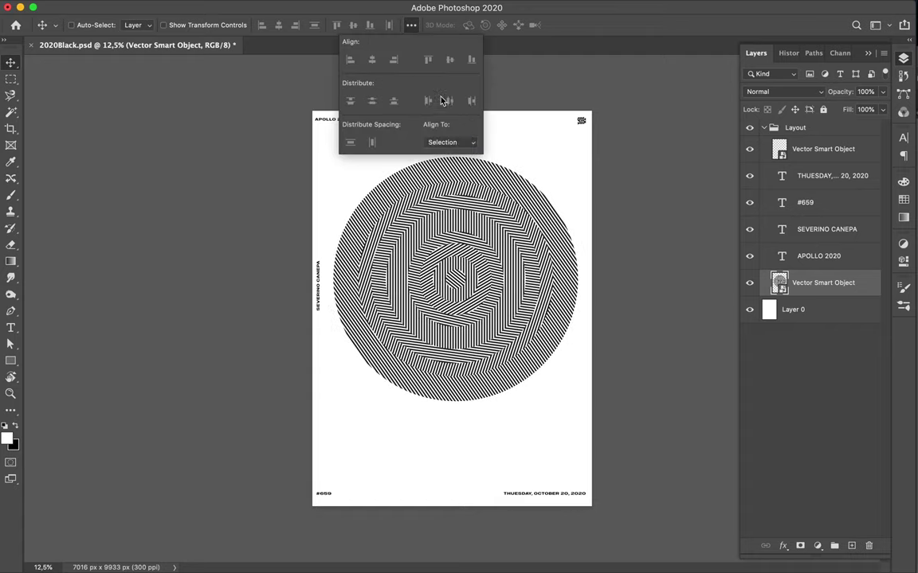
{"action": "left_click", "coordinate": [371, 62]}
{"action": "left_click", "coordinate": [449, 62]}
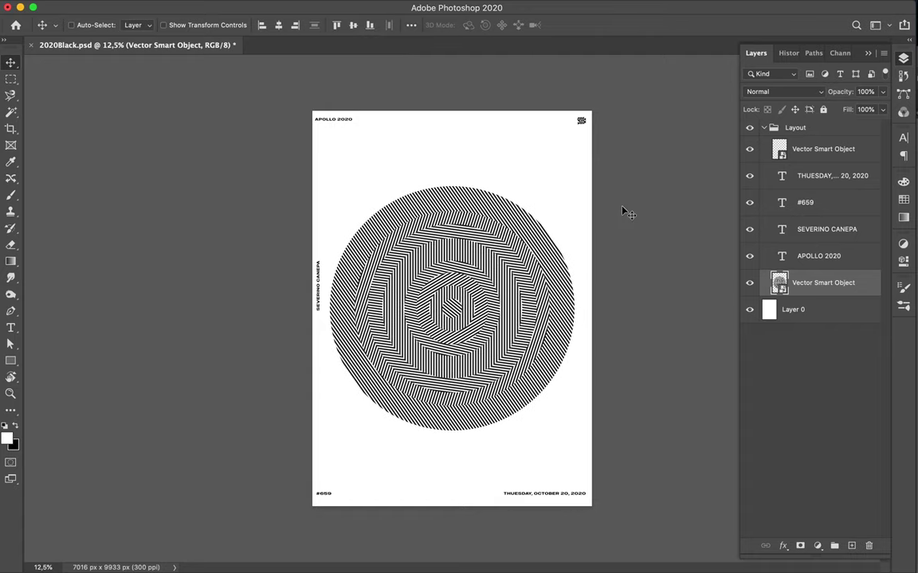
Save the poster as 2020Black.psd.
{"action": "key", "text": "ctrl+s"}
{"action": "left_click", "coordinate": [642, 7]}
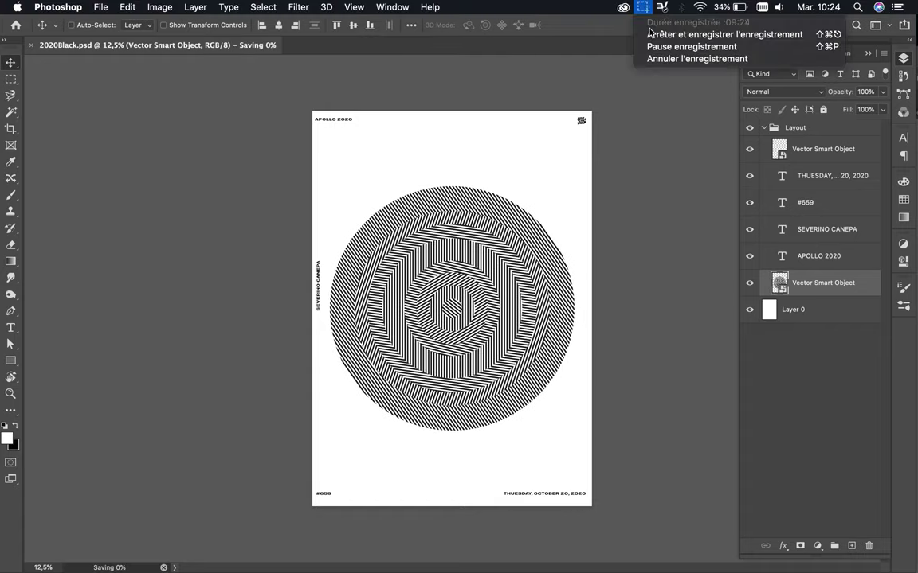